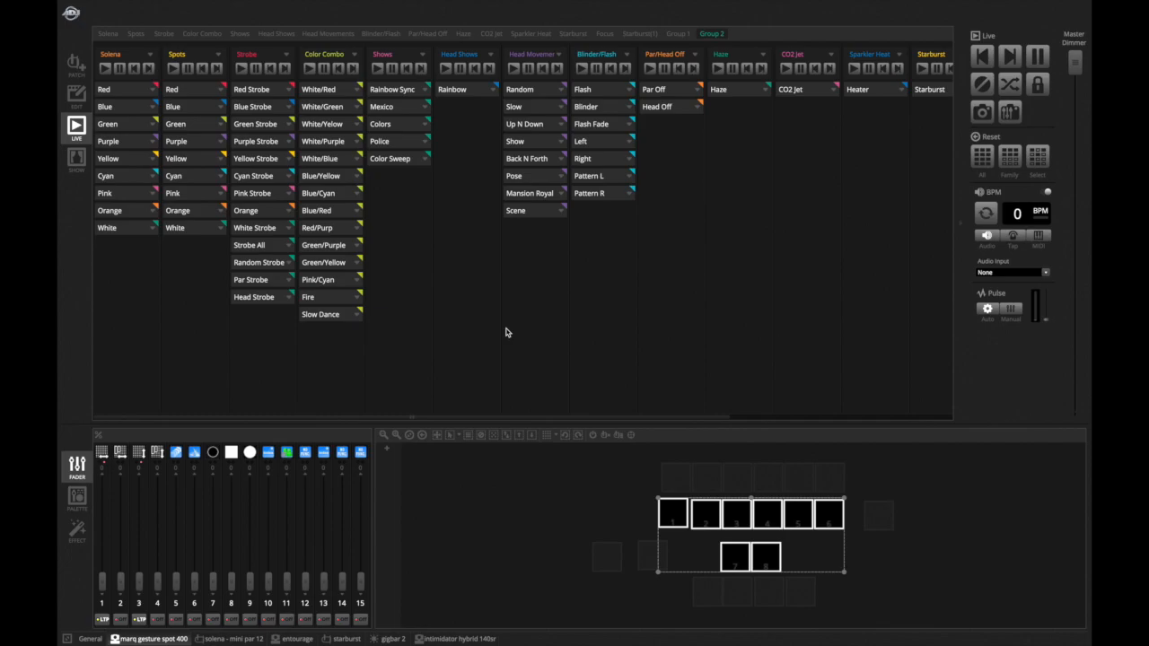
pyautogui.hscroll(5, 507, 332)
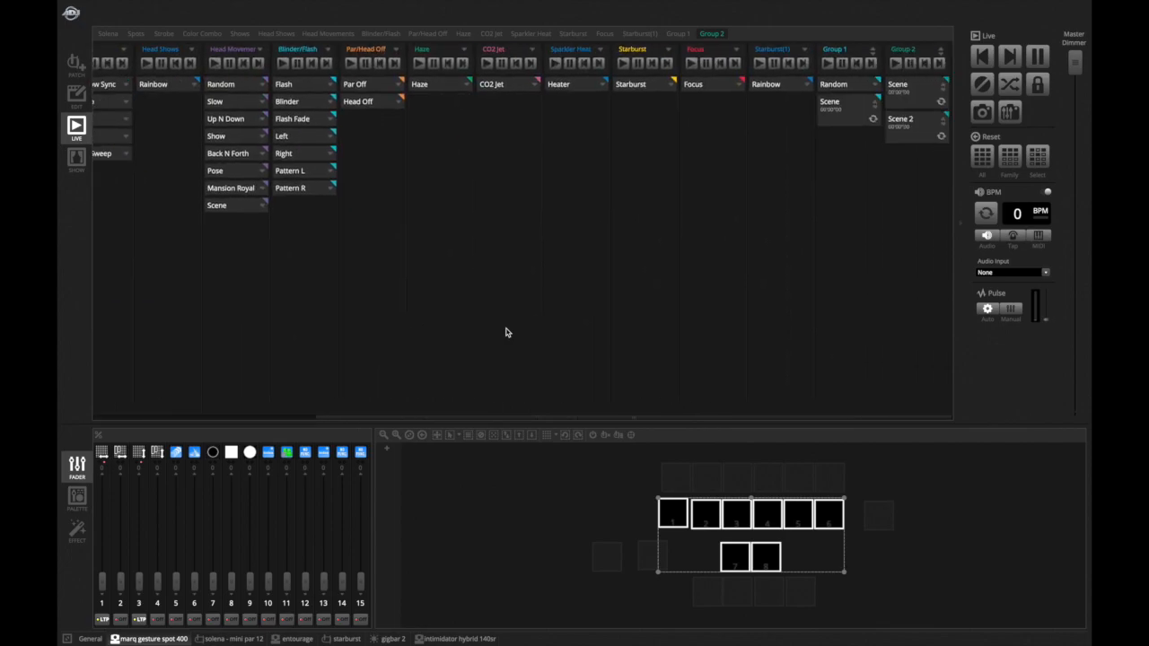
pyautogui.hscroll(-5, 507, 333)
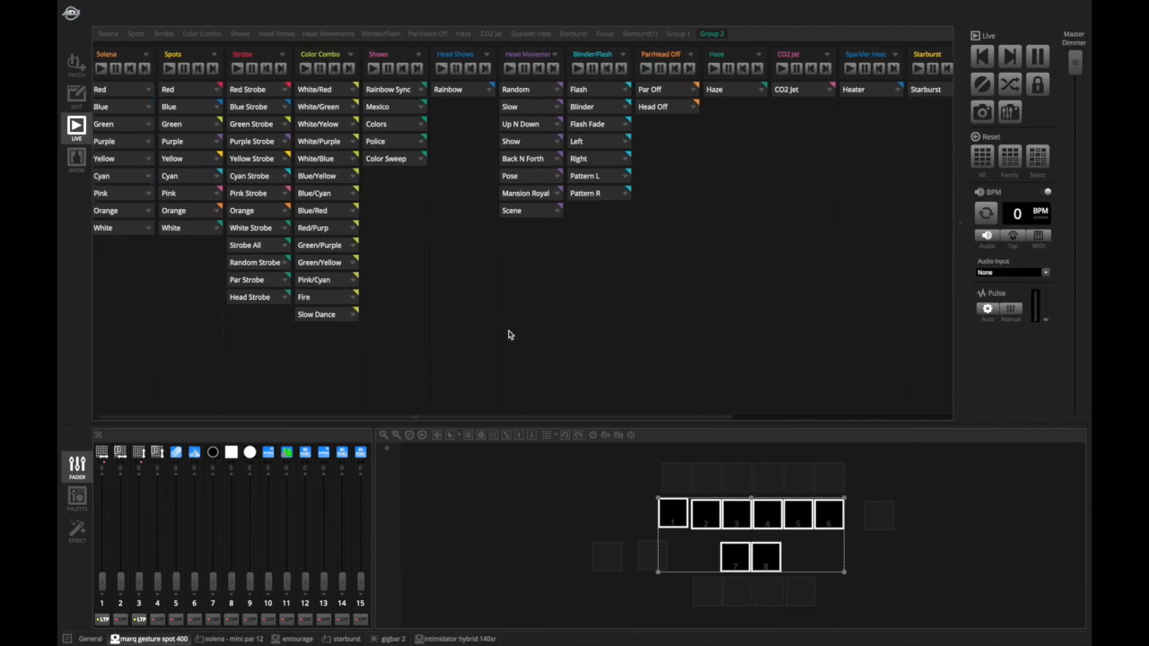
pyautogui.scroll(1, 510, 335)
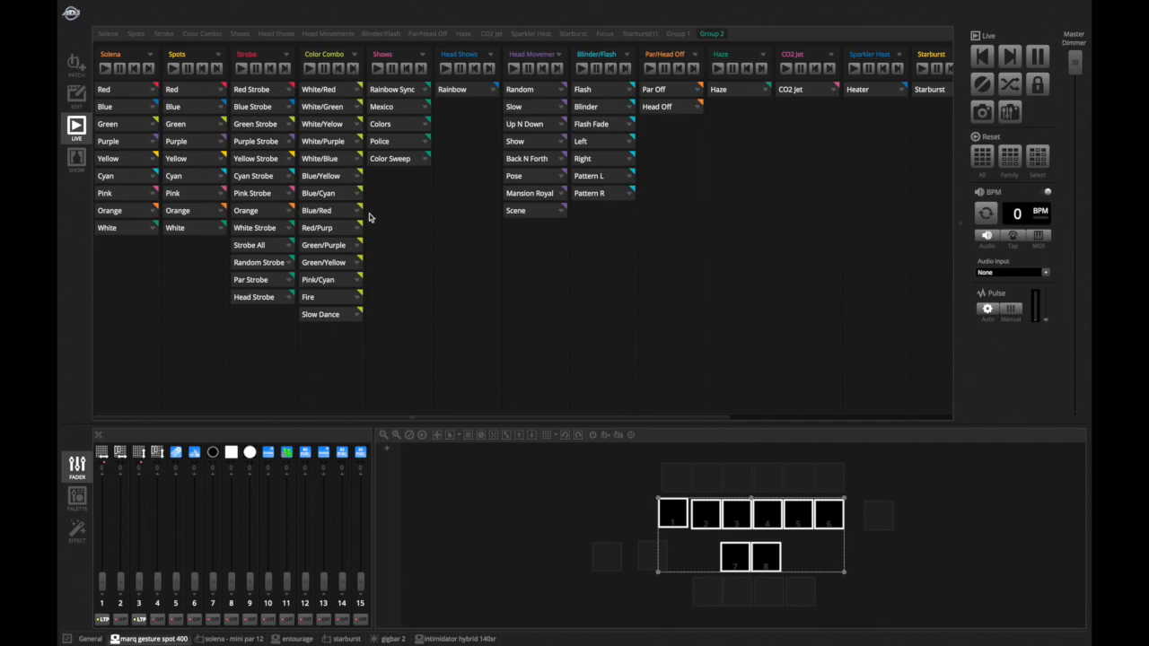
pyautogui.click(338, 251)
pyautogui.scroll(-1, 338, 252)
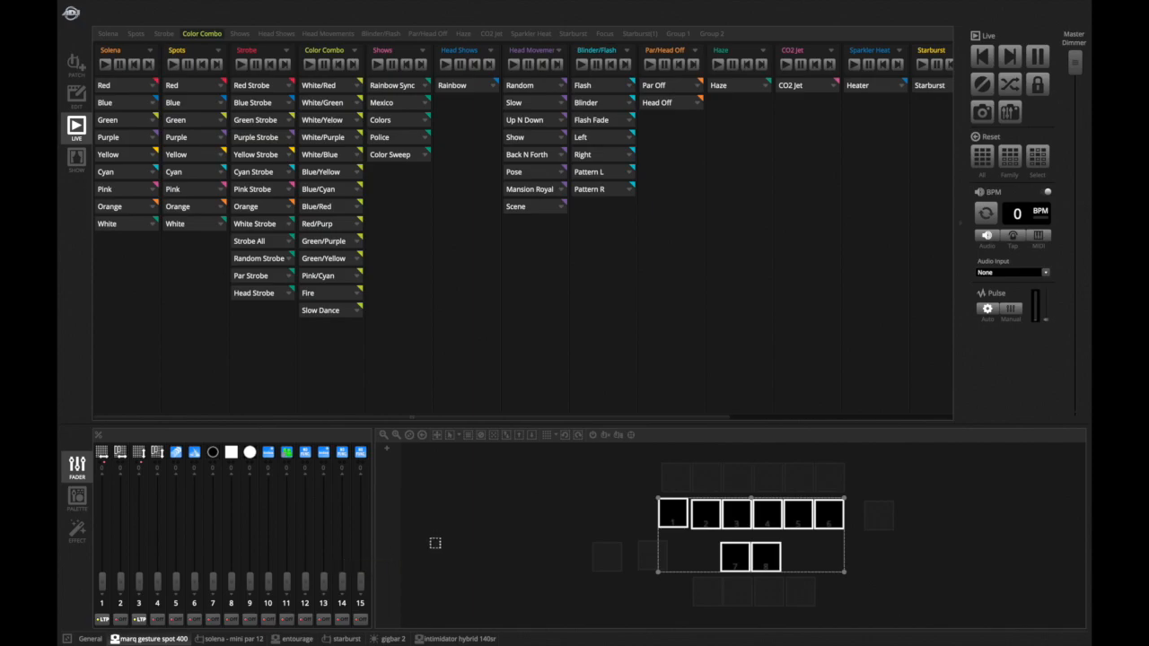
# - View the faders and layout of each fixture tab in turn, from solena to intimidator hybrid 140sr
pyautogui.click(206, 639)
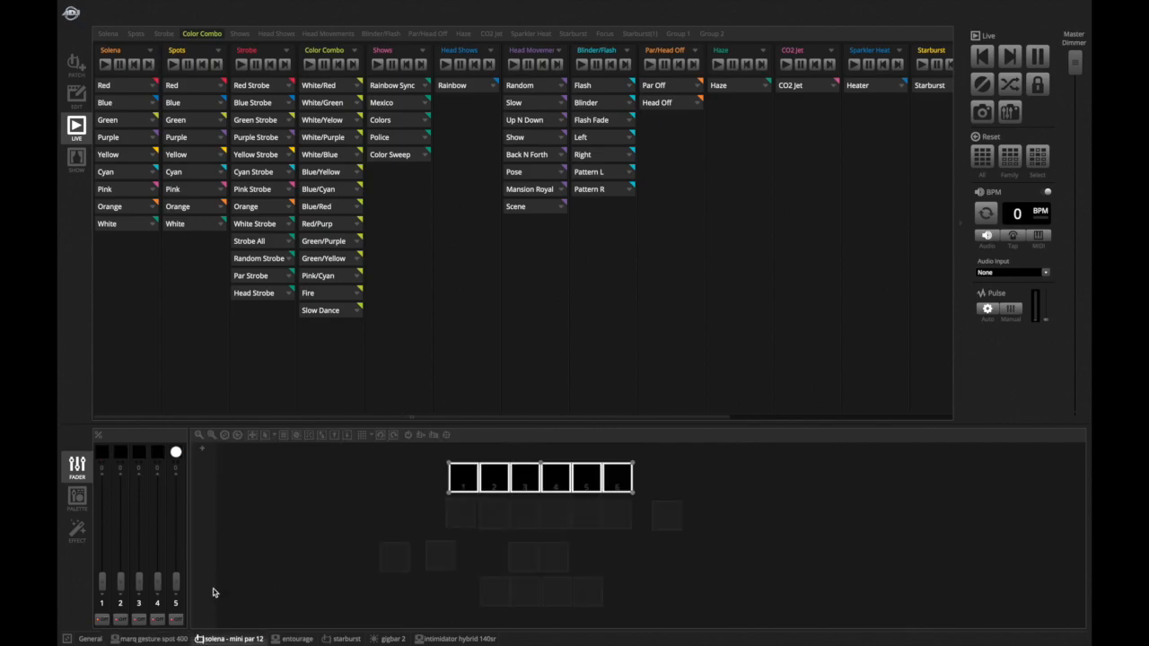
pyautogui.click(279, 639)
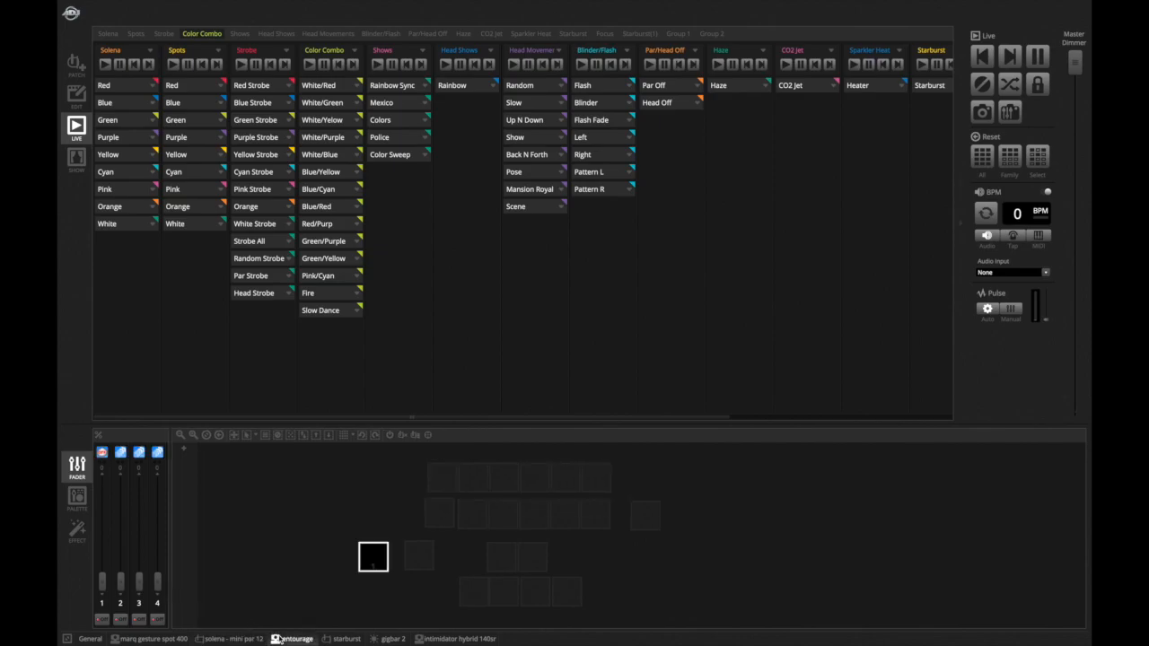
pyautogui.click(331, 639)
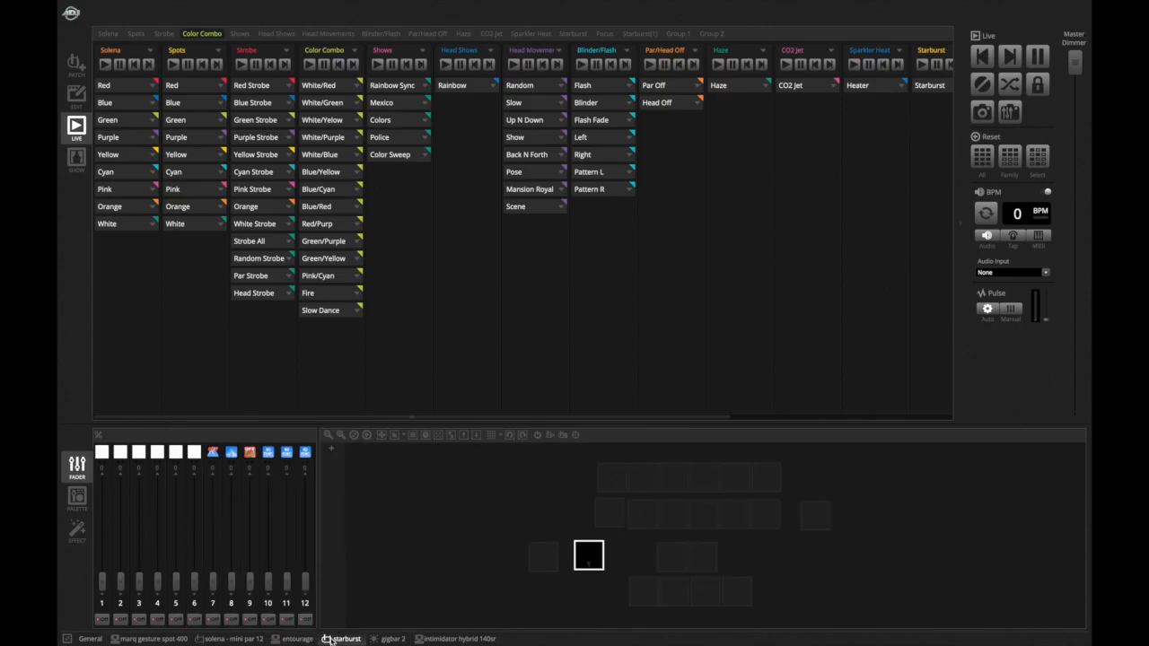
pyautogui.click(383, 639)
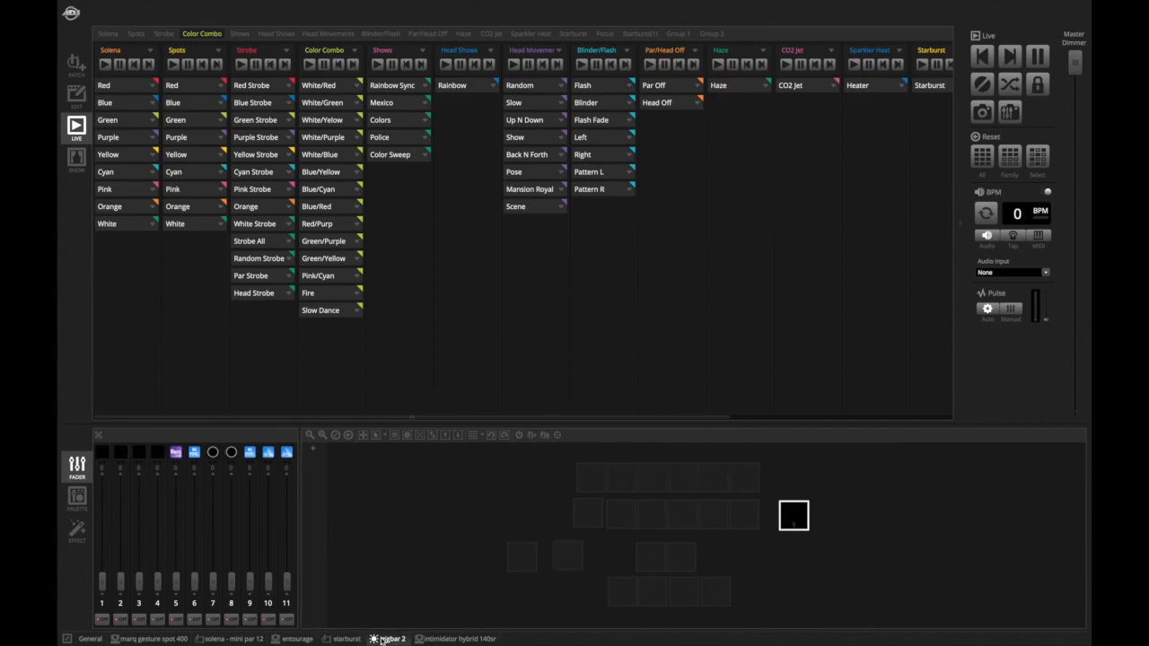
pyautogui.click(430, 639)
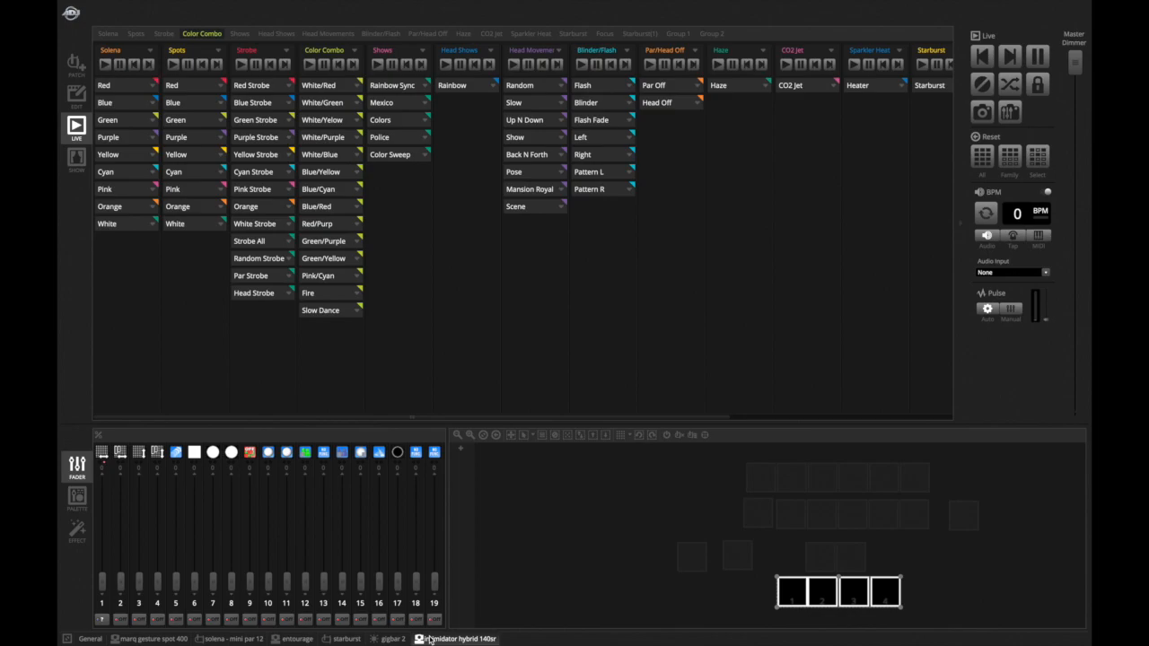
pyautogui.click(698, 483)
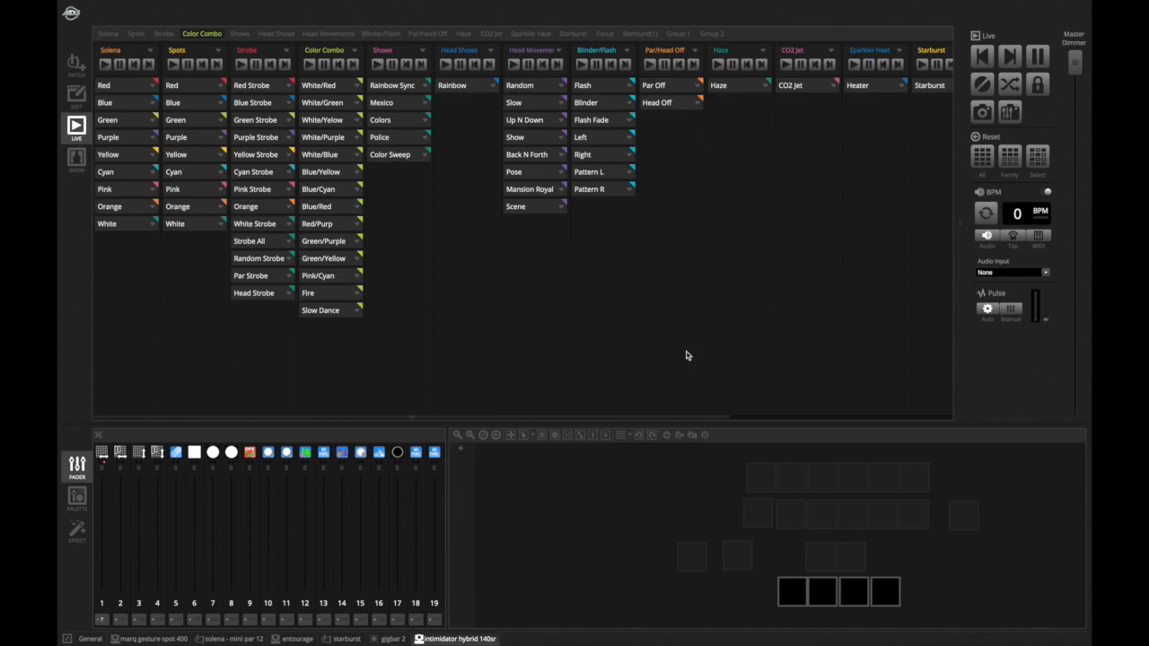
# - Play the Solena Red scene and check its output across the fixture tabs
pyautogui.click(157, 636)
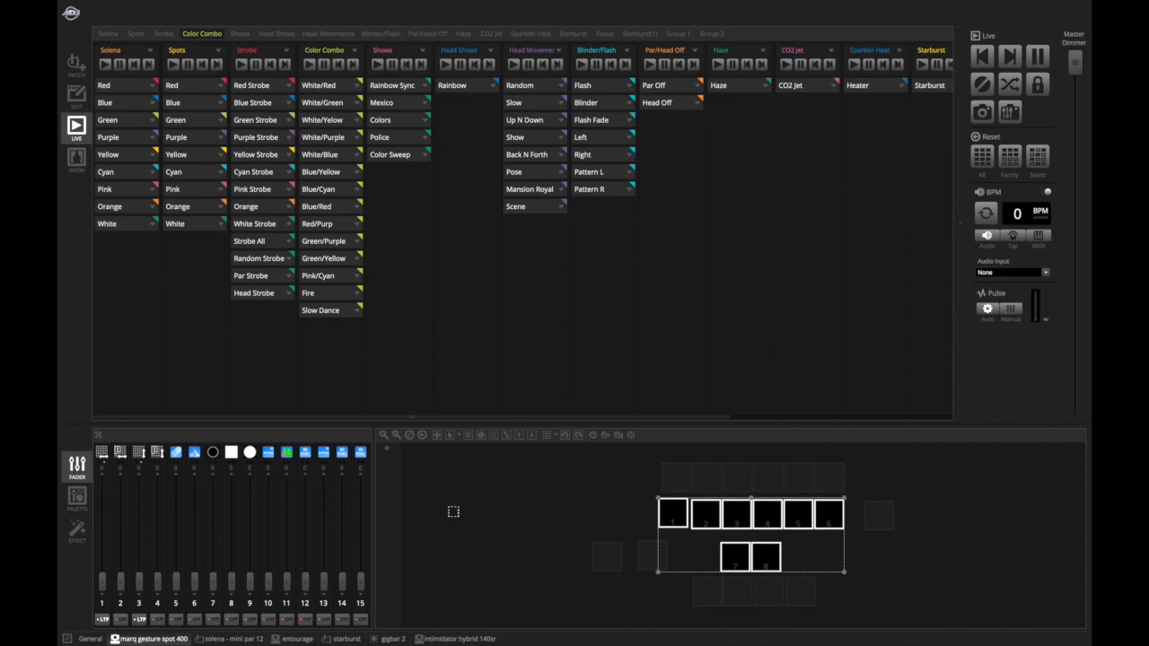
pyautogui.click(133, 87)
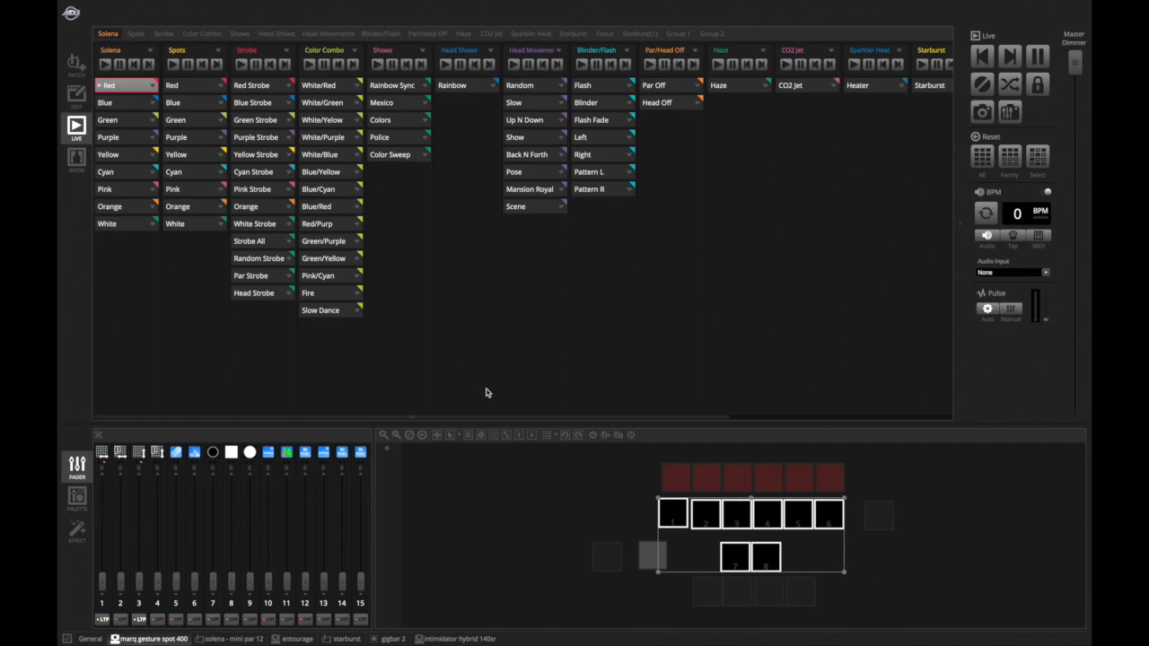
pyautogui.click(224, 638)
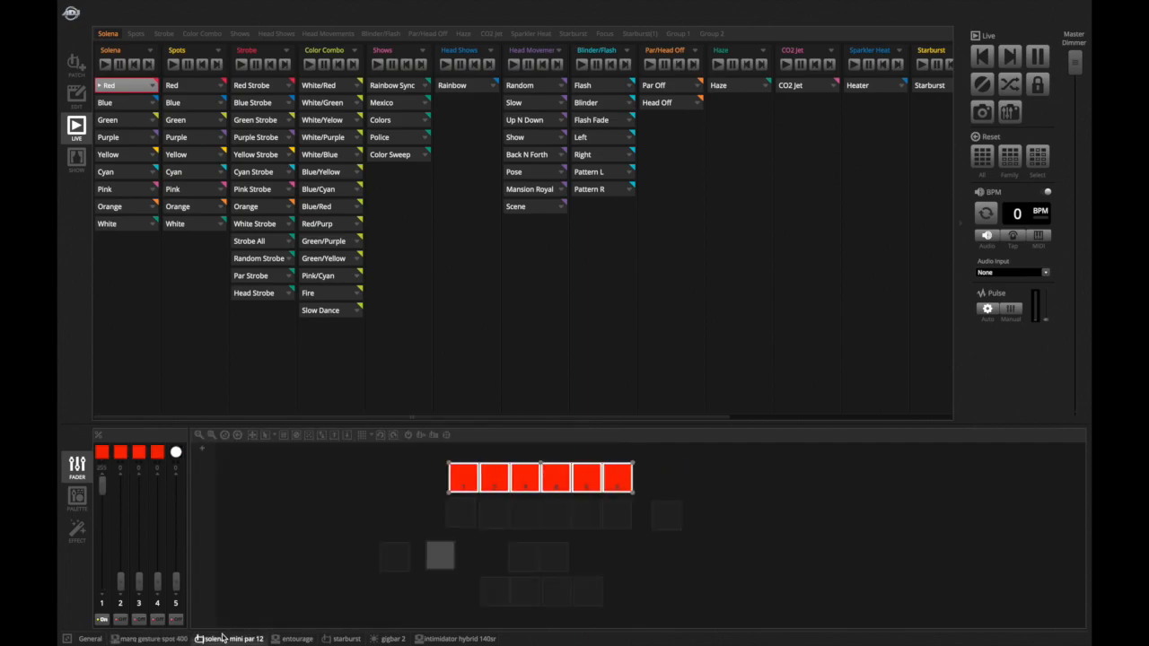
pyautogui.click(345, 639)
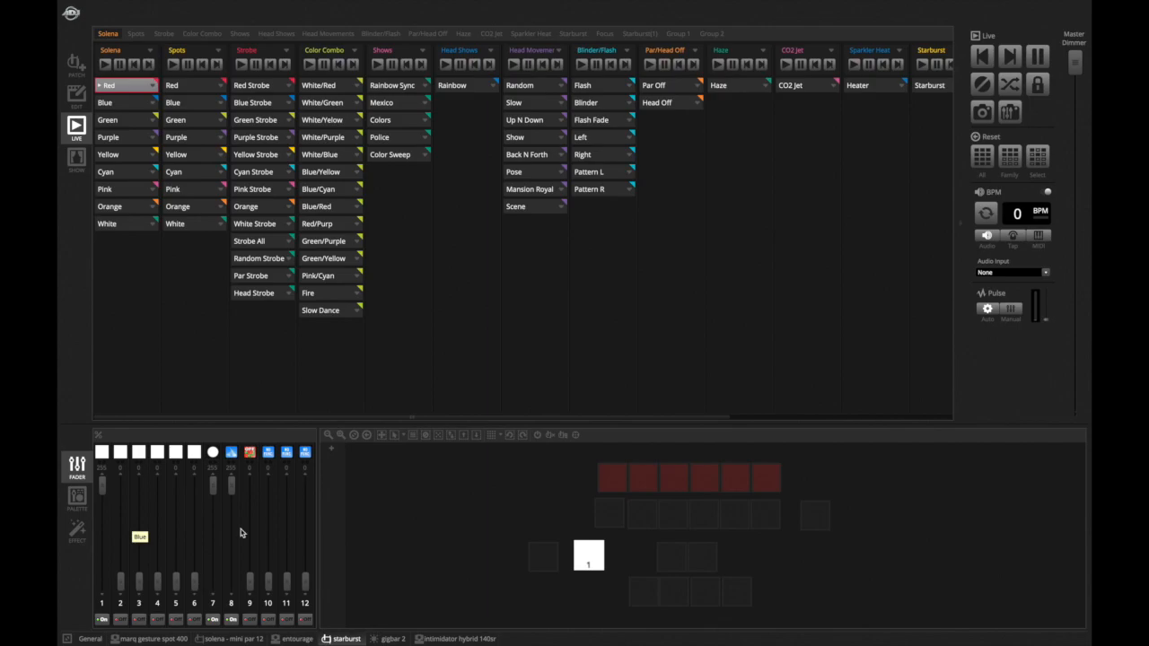
pyautogui.click(390, 638)
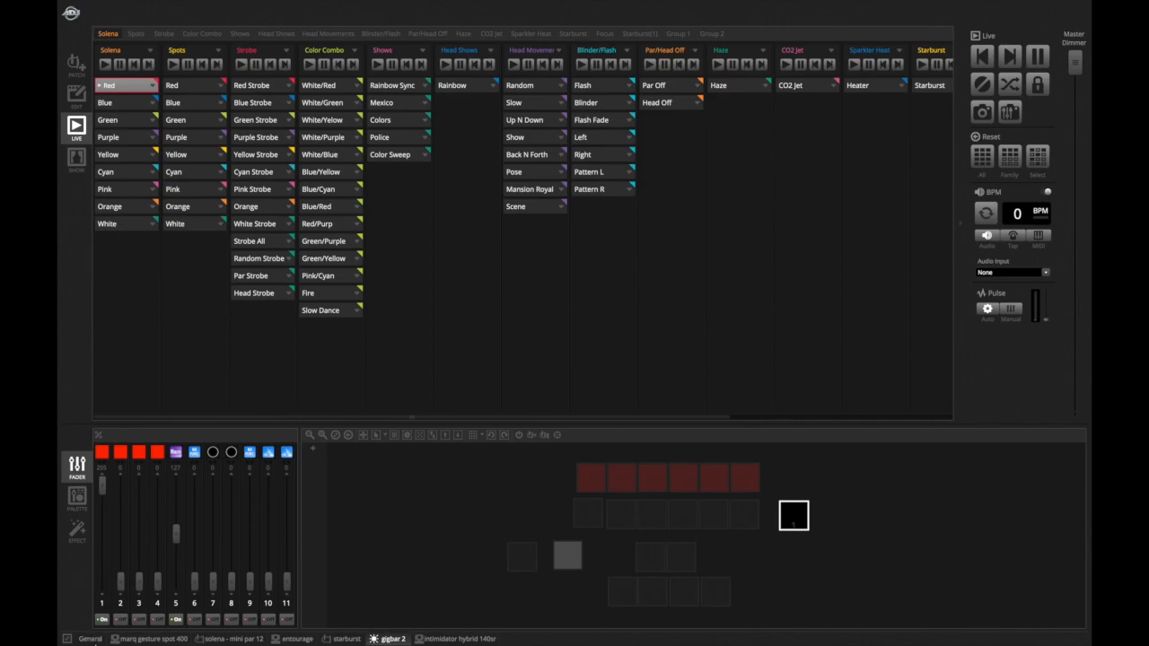
pyautogui.click(229, 638)
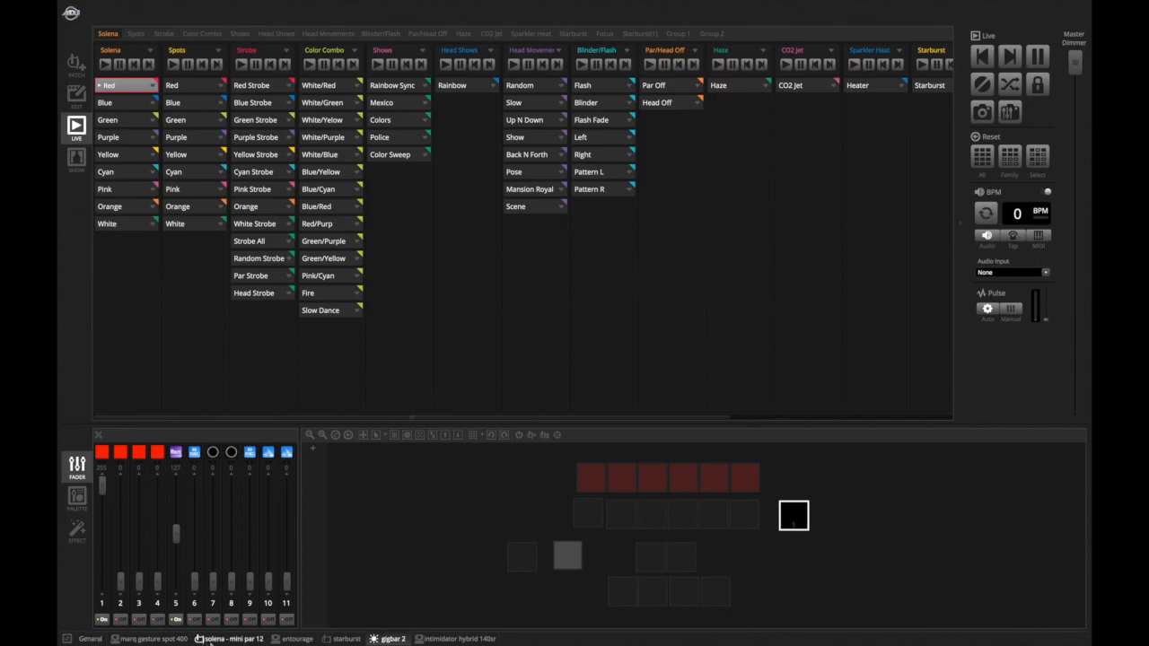
# - Step through the Solena color scenes Blue, Green, Purple, Yellow, Cyan, Pink, Orange and White
pyautogui.click(123, 104)
pyautogui.click(126, 121)
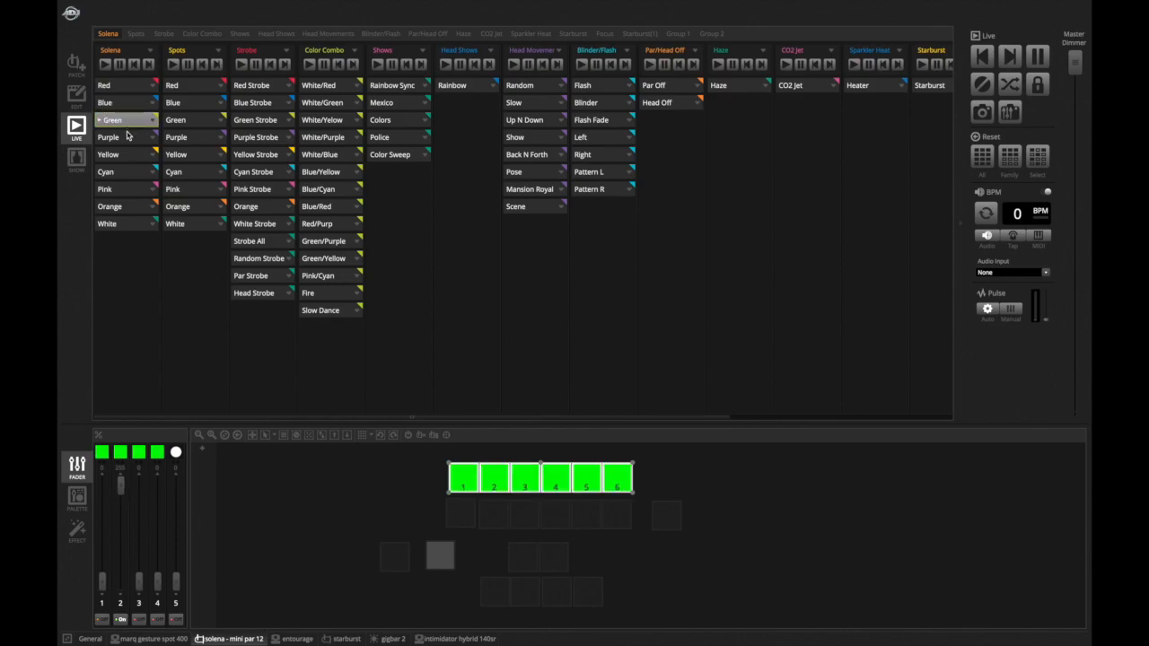
pyautogui.click(128, 139)
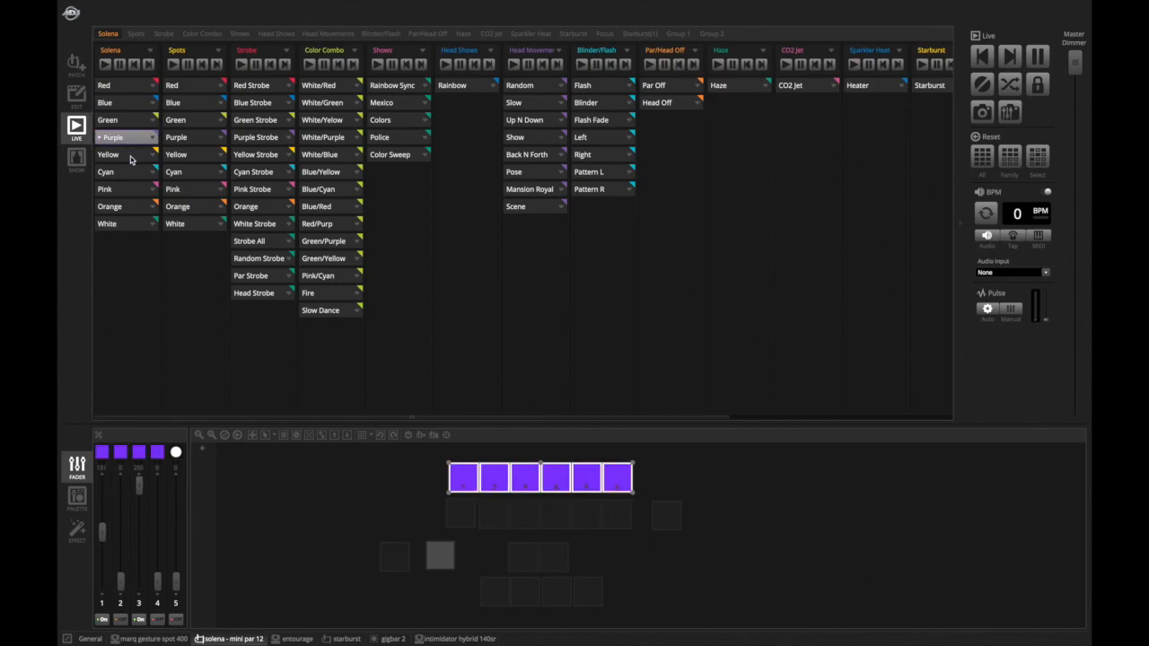
pyautogui.click(130, 157)
pyautogui.click(134, 173)
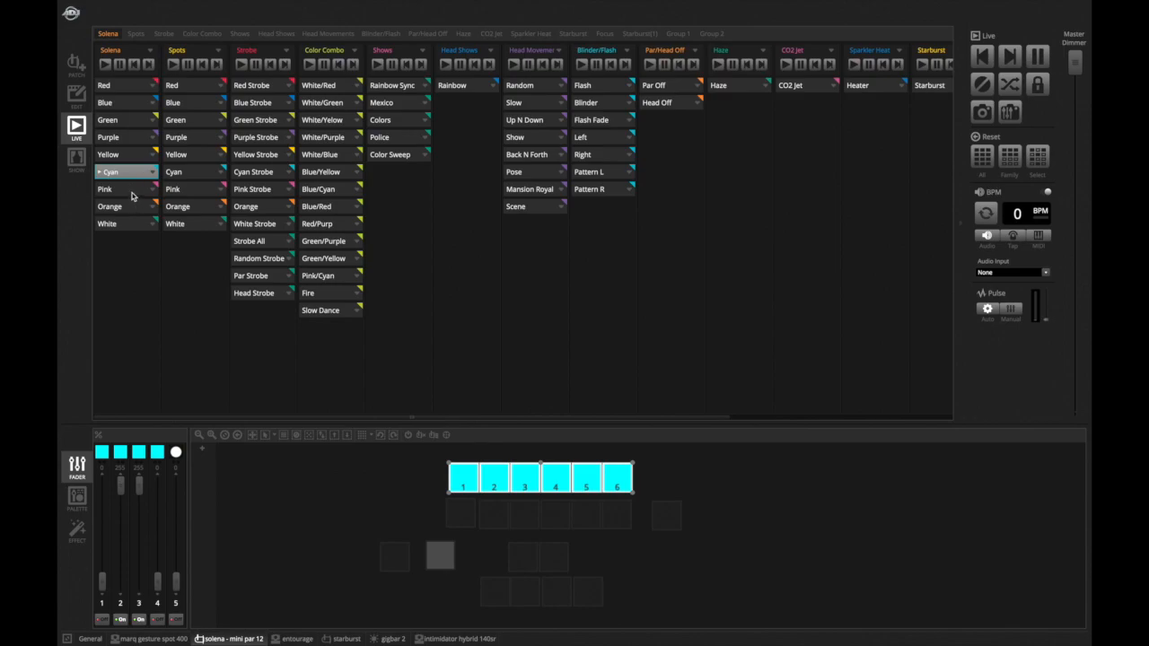
pyautogui.click(131, 192)
pyautogui.click(134, 209)
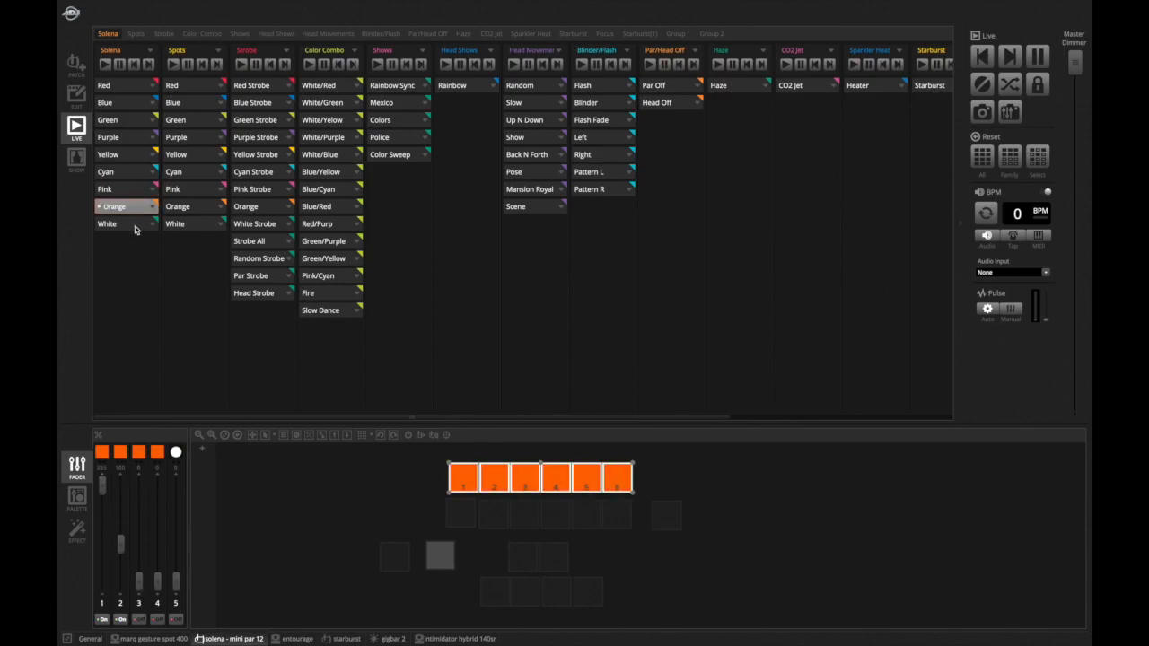
pyautogui.click(134, 225)
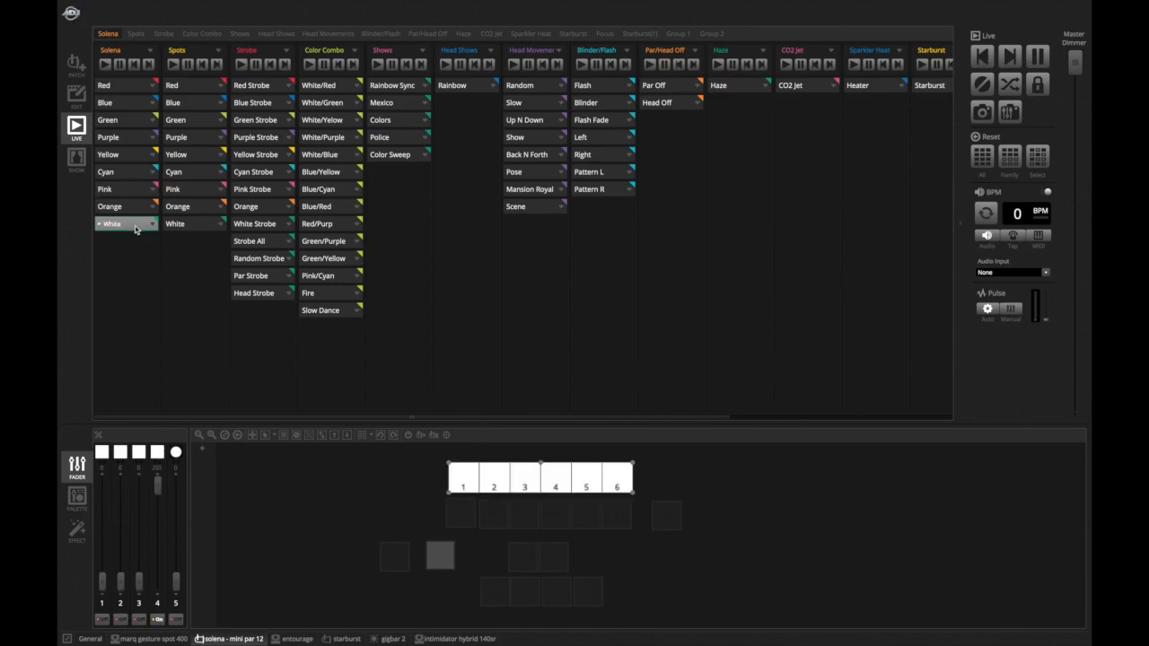
# - Play the Solena Blue, Green, Purple and Yellow scenes while viewing the starburst and gigbar 2 tabs
pyautogui.click(345, 639)
pyautogui.click(121, 105)
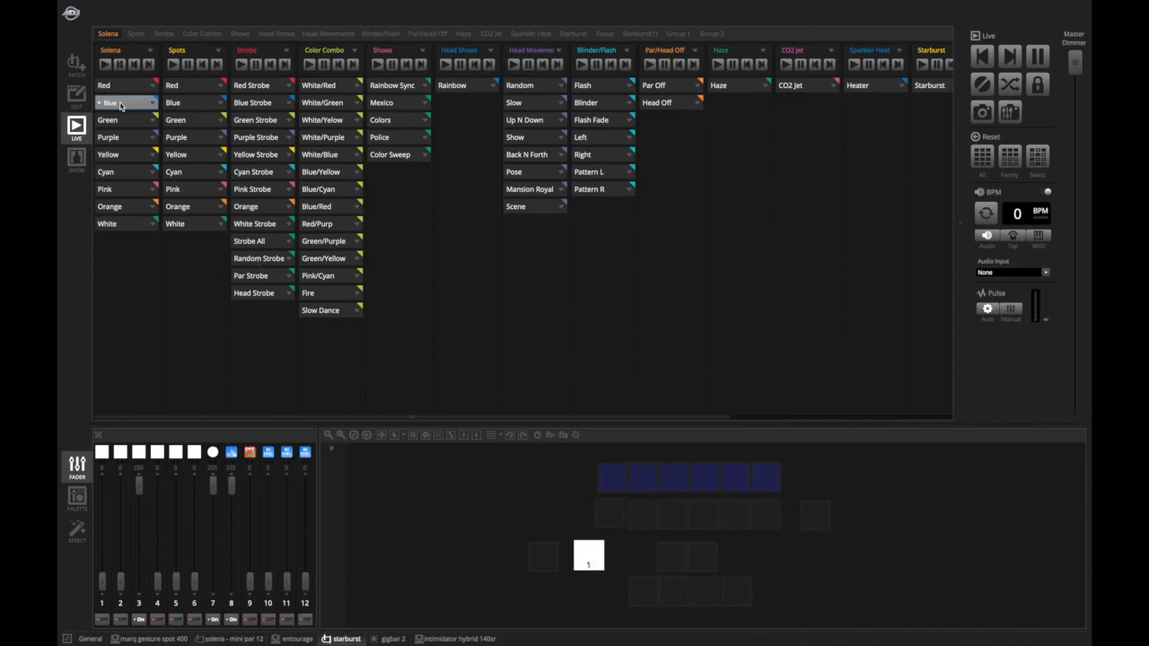
pyautogui.click(127, 121)
pyautogui.click(129, 139)
pyautogui.click(130, 155)
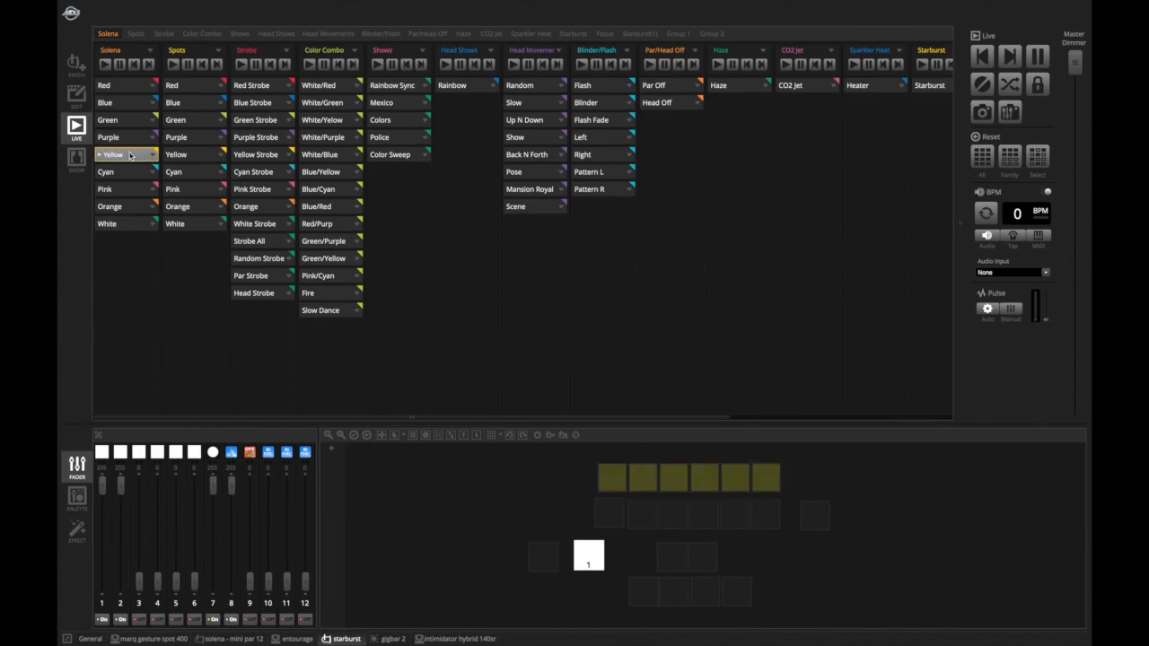
pyautogui.click(392, 639)
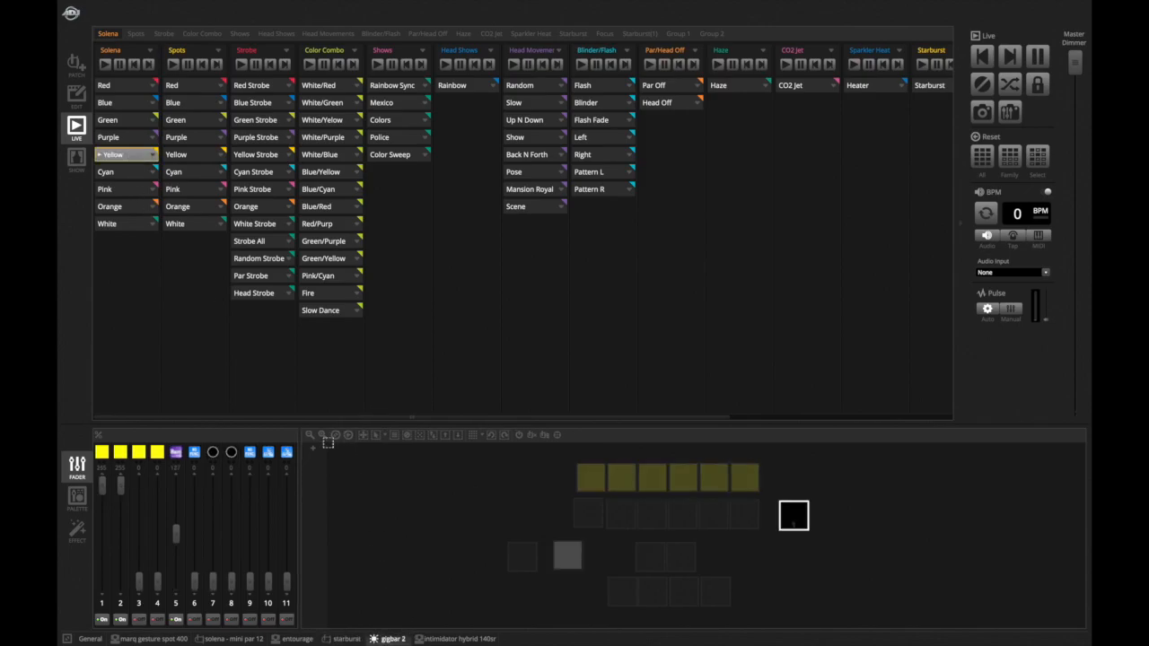
# - Replay Solena Cyan, Pink, Orange, Purple, Green and Blue, then toggle Red on and off to clear them
pyautogui.click(137, 173)
pyautogui.click(133, 191)
pyautogui.click(133, 207)
pyautogui.click(133, 140)
pyautogui.click(132, 123)
pyautogui.click(128, 104)
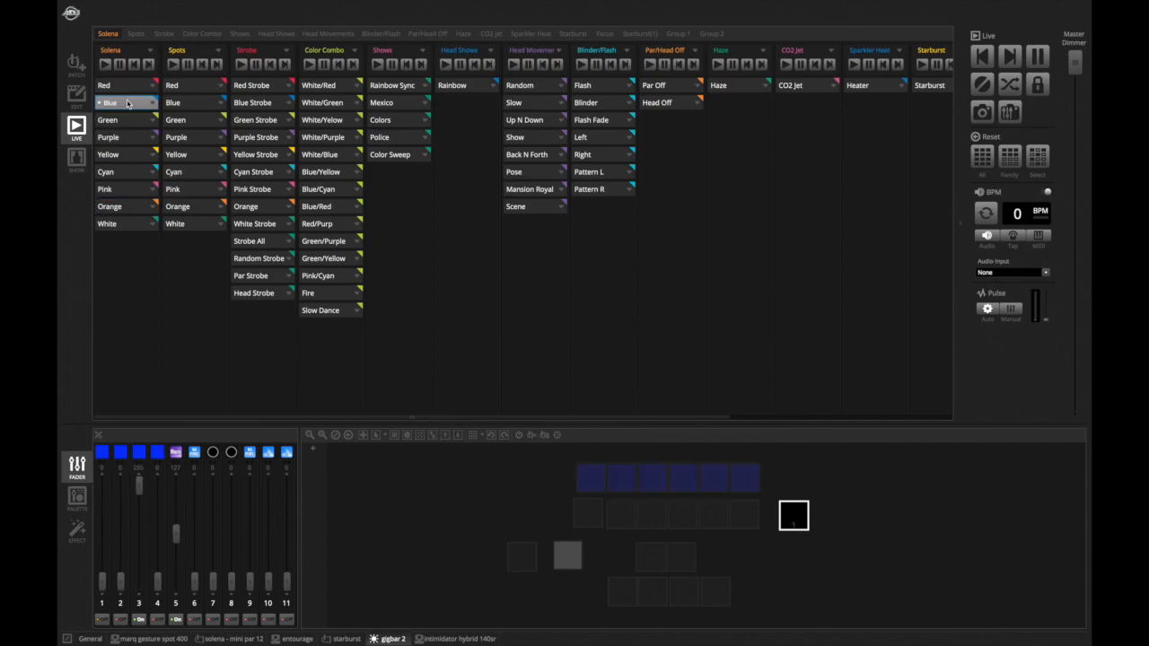
pyautogui.click(117, 120)
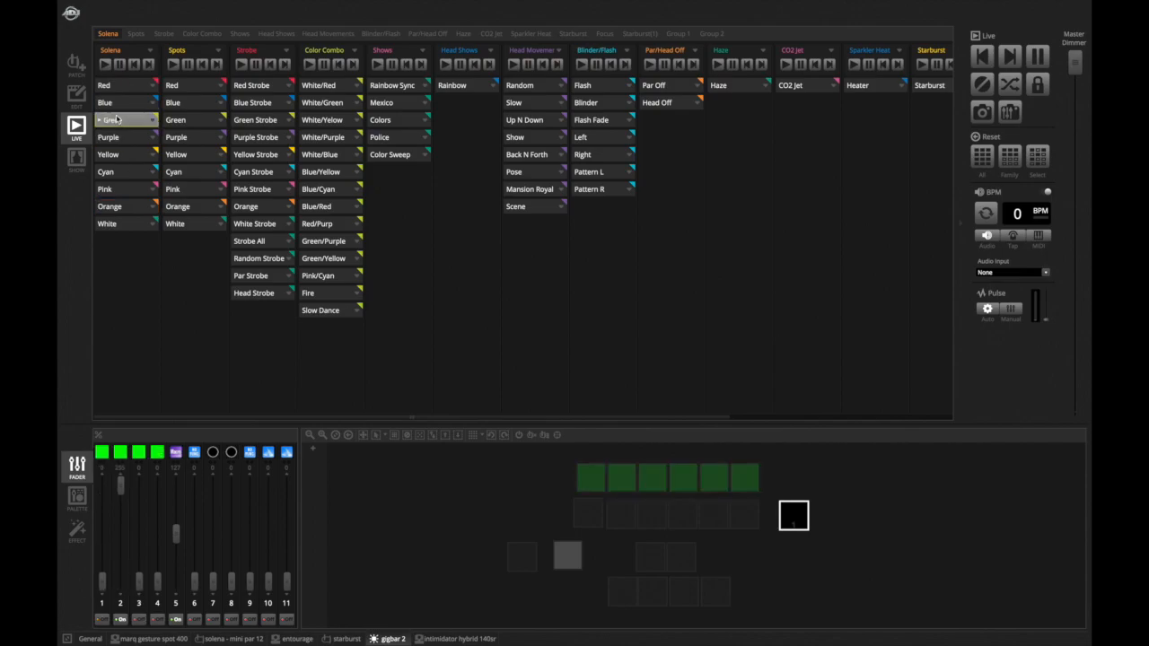
pyautogui.click(120, 86)
pyautogui.click(119, 86)
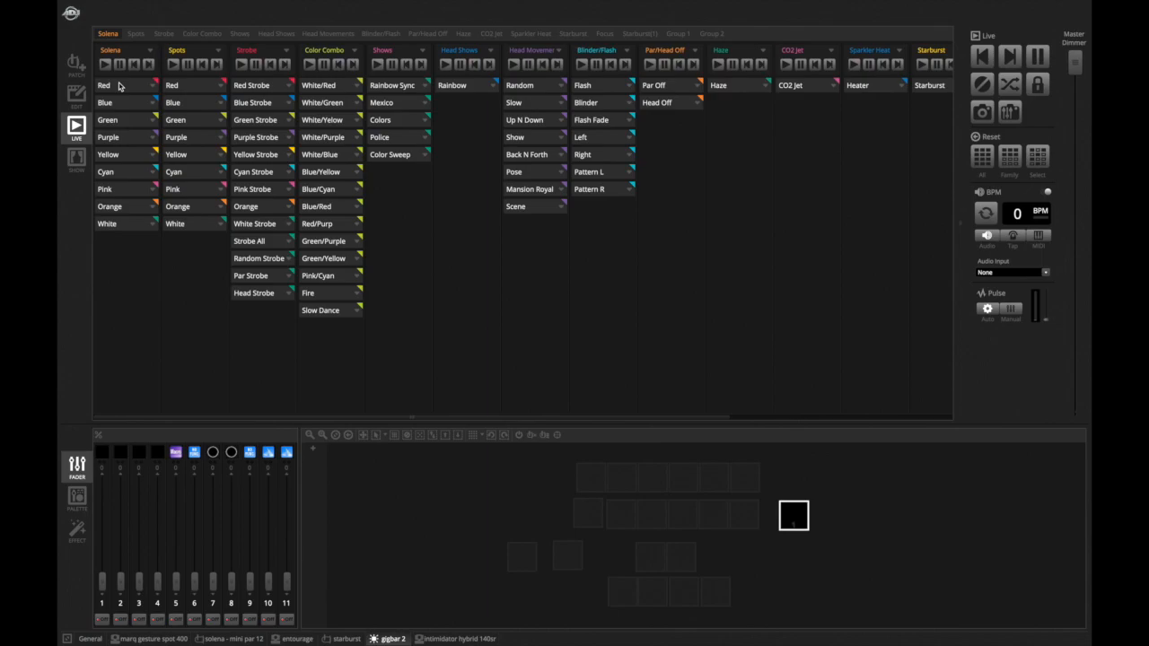
# - Step through the Spots color scenes from Red to White on the marq gesture spot 400, then stop White
pyautogui.click(204, 87)
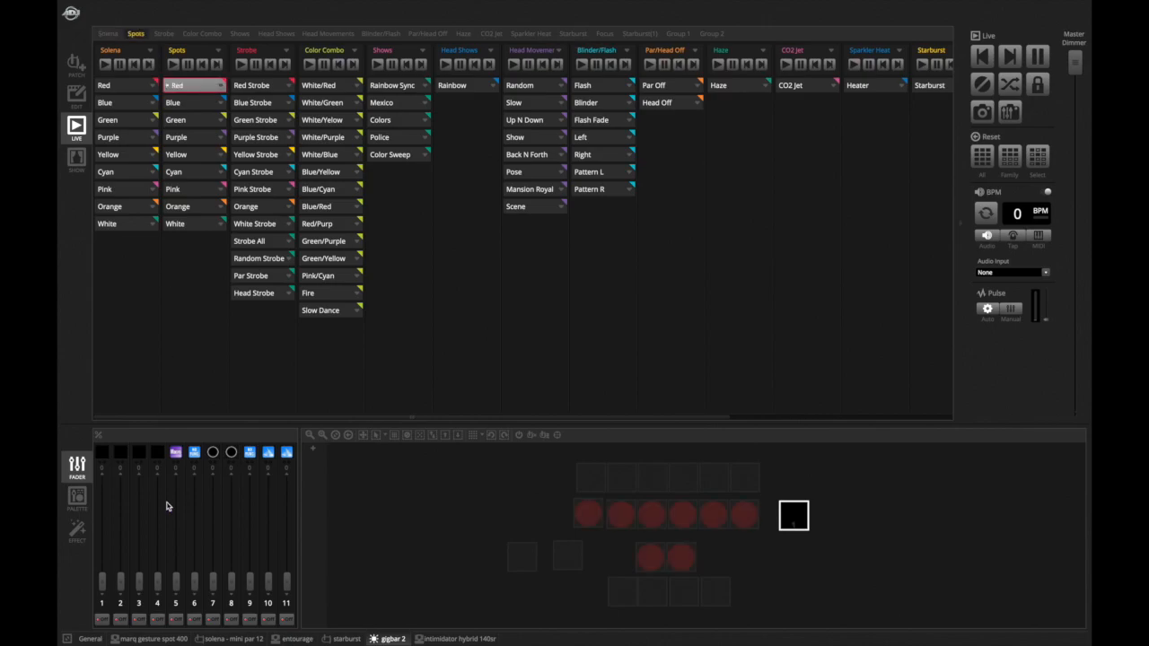
pyautogui.click(162, 639)
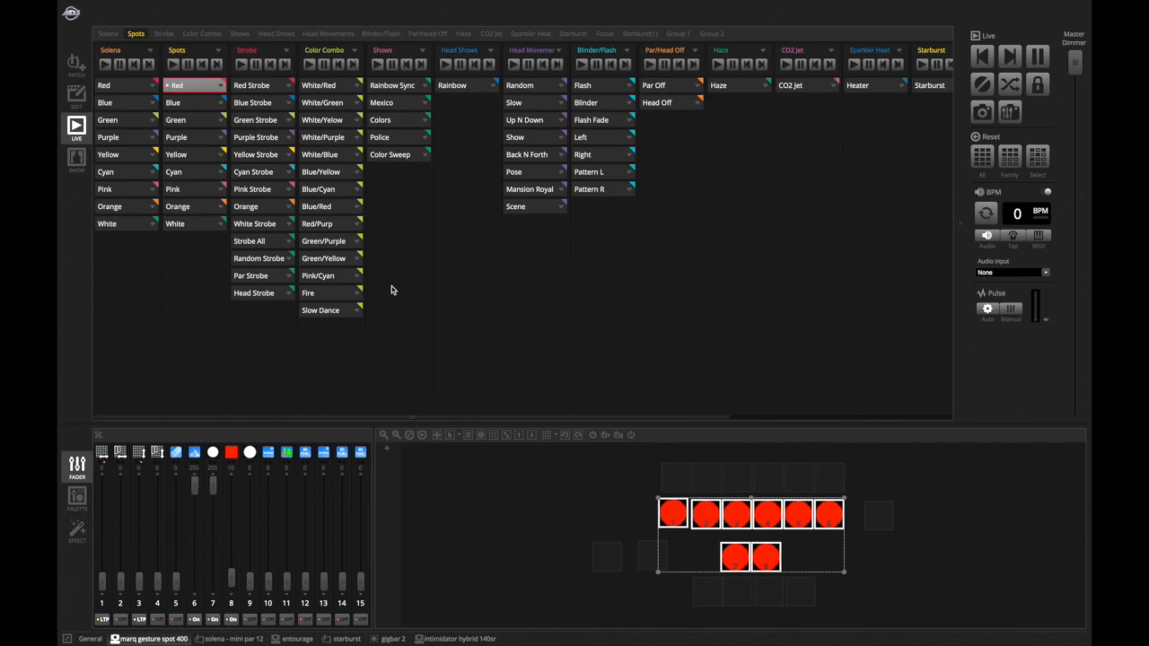
pyautogui.click(205, 102)
pyautogui.click(205, 118)
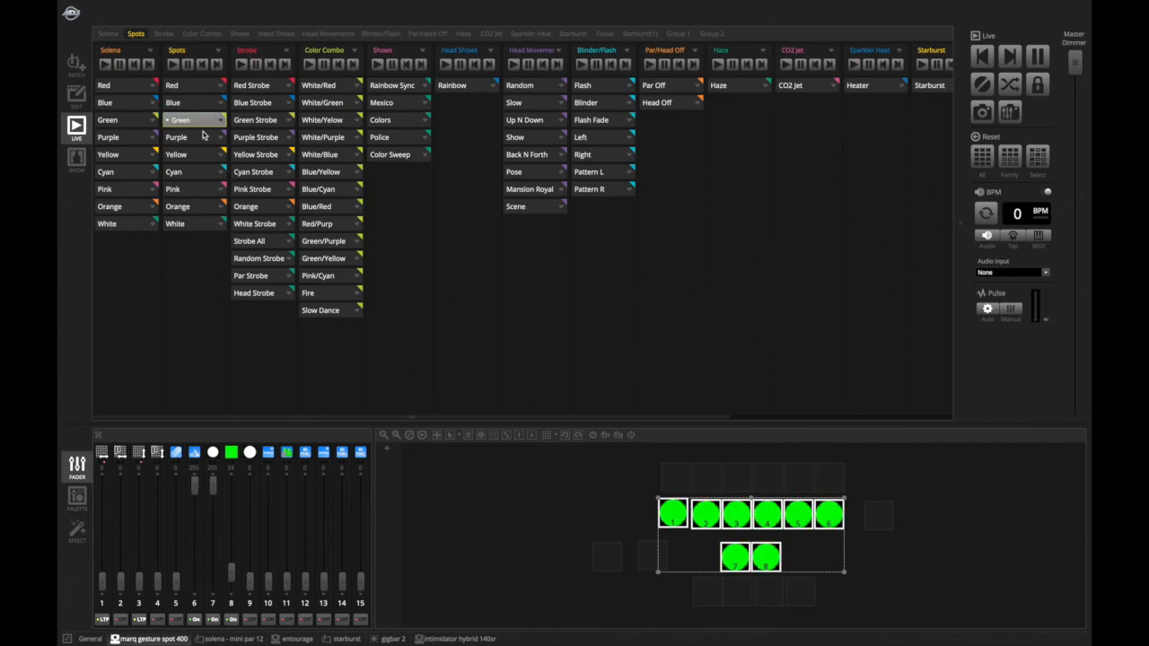
pyautogui.click(206, 136)
pyautogui.click(207, 154)
pyautogui.click(205, 172)
pyautogui.click(205, 190)
pyautogui.click(207, 206)
pyautogui.click(206, 226)
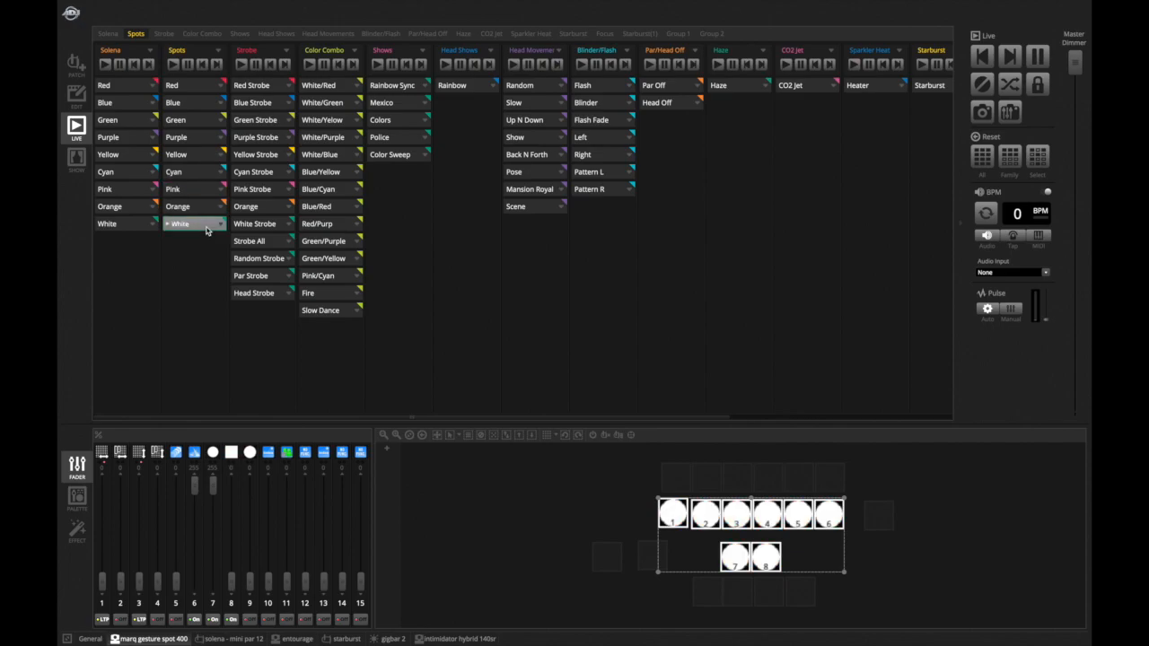
pyautogui.click(207, 229)
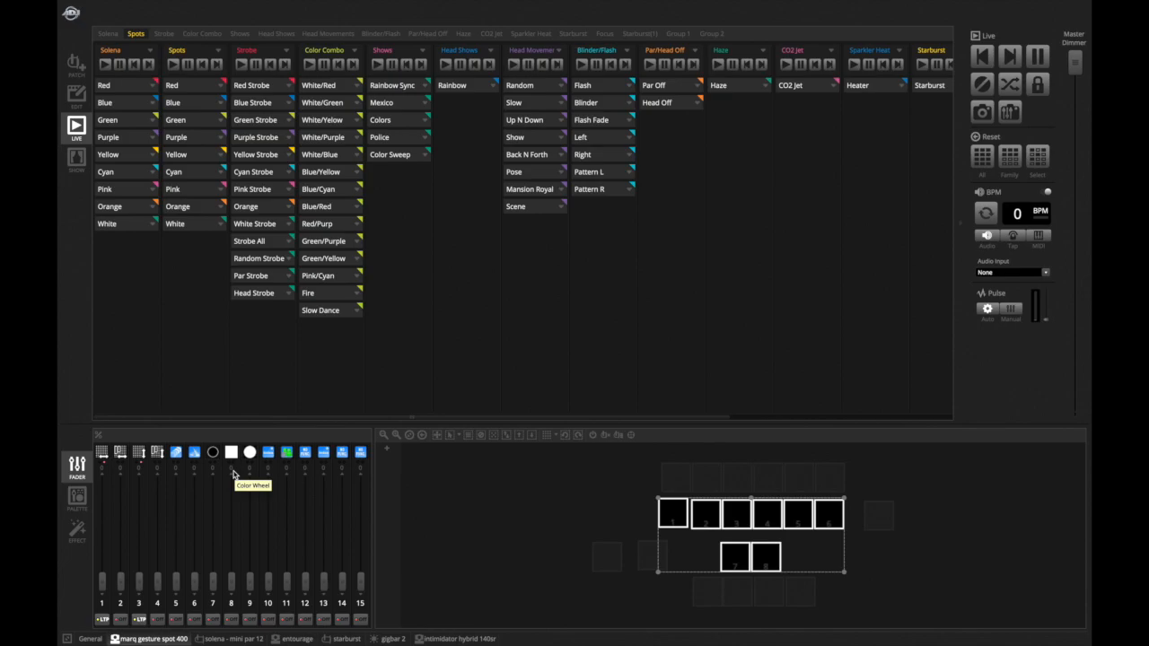
# - Trigger the Blue, Green and Purple scenes on both Solena and Spots at once
pyautogui.press('2')
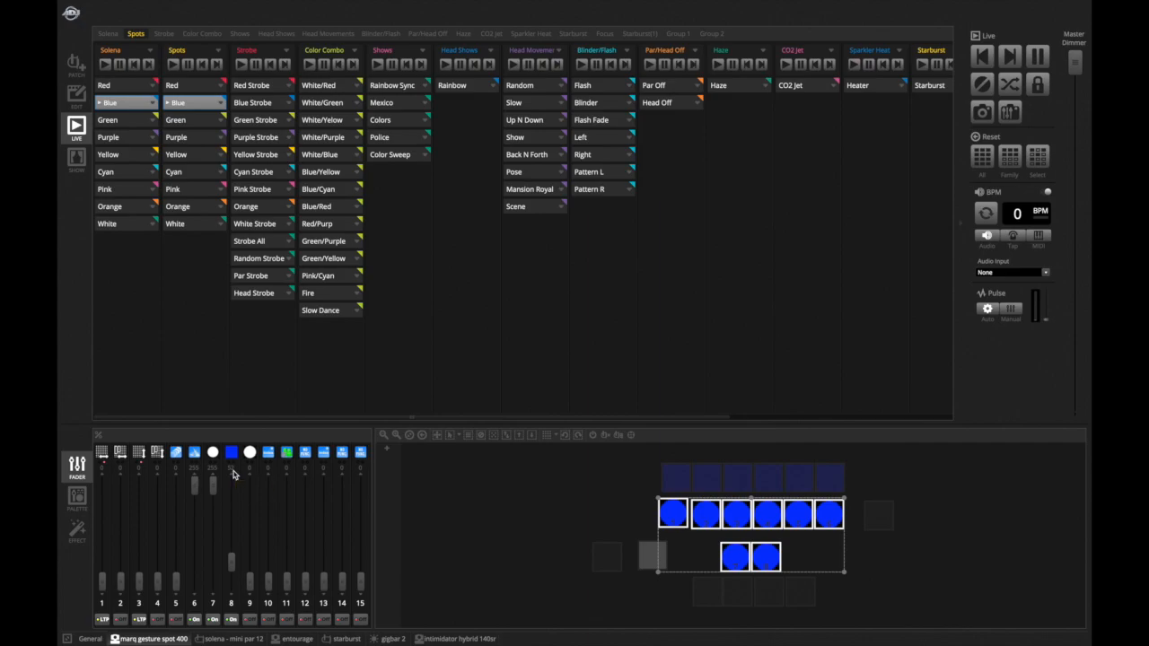
pyautogui.press('3')
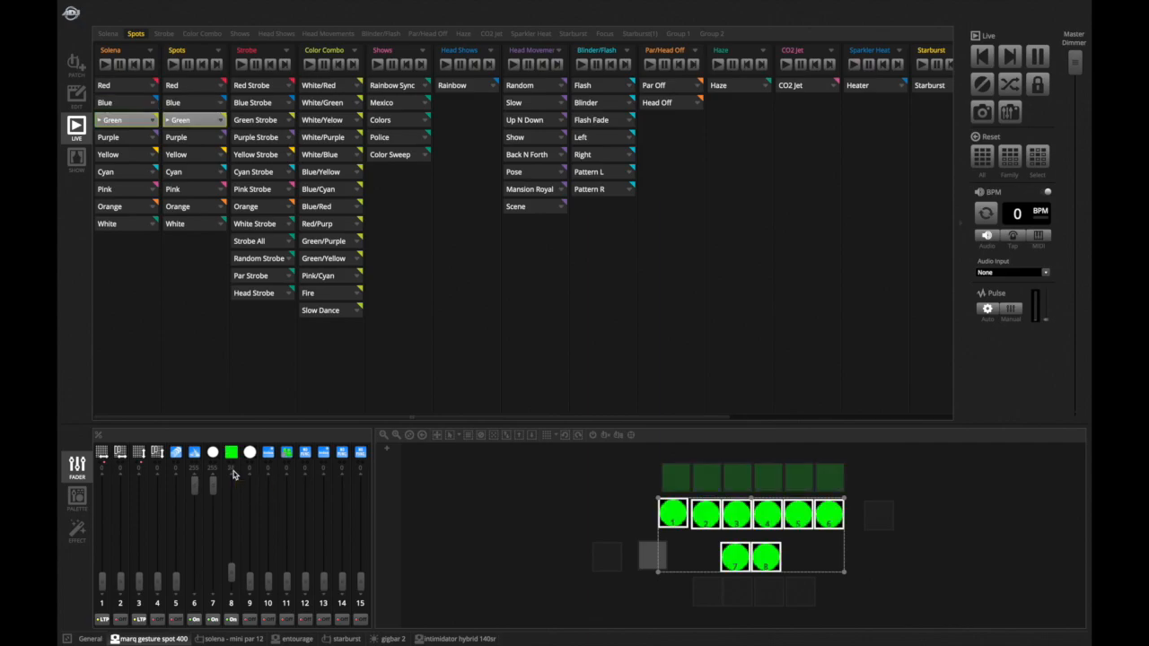
pyautogui.press('4')
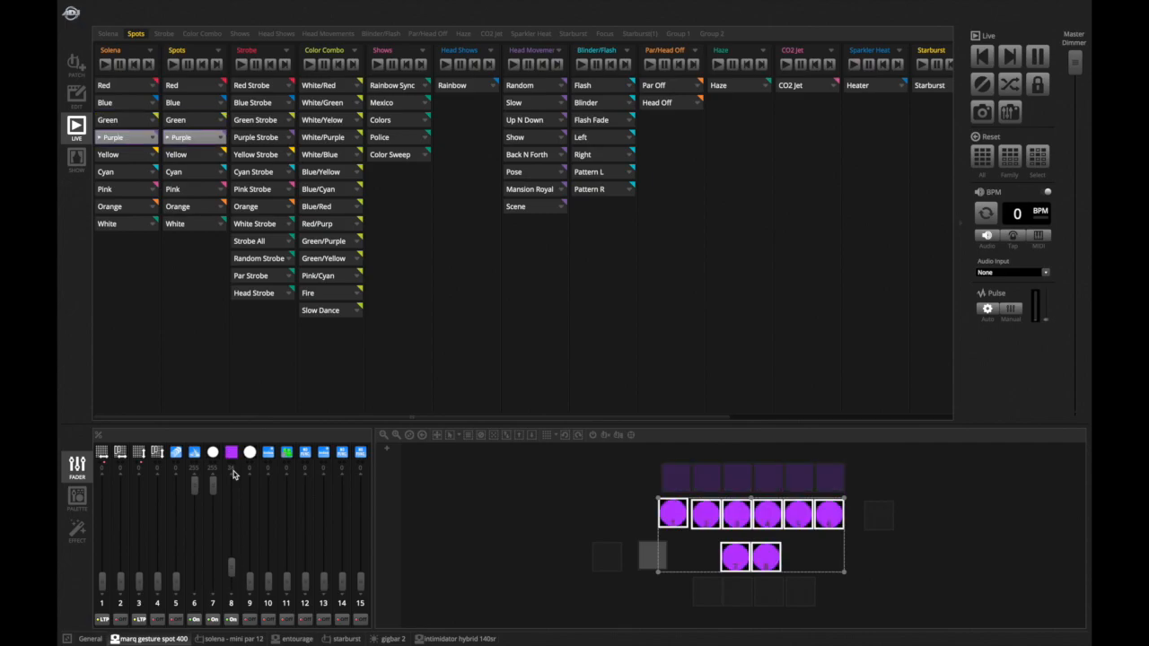
# - Trigger the Cyan through Orange color scenes on Solena and Spots using hotkeys
pyautogui.press('5')
pyautogui.press('6')
pyautogui.press('7')
pyautogui.press('8')
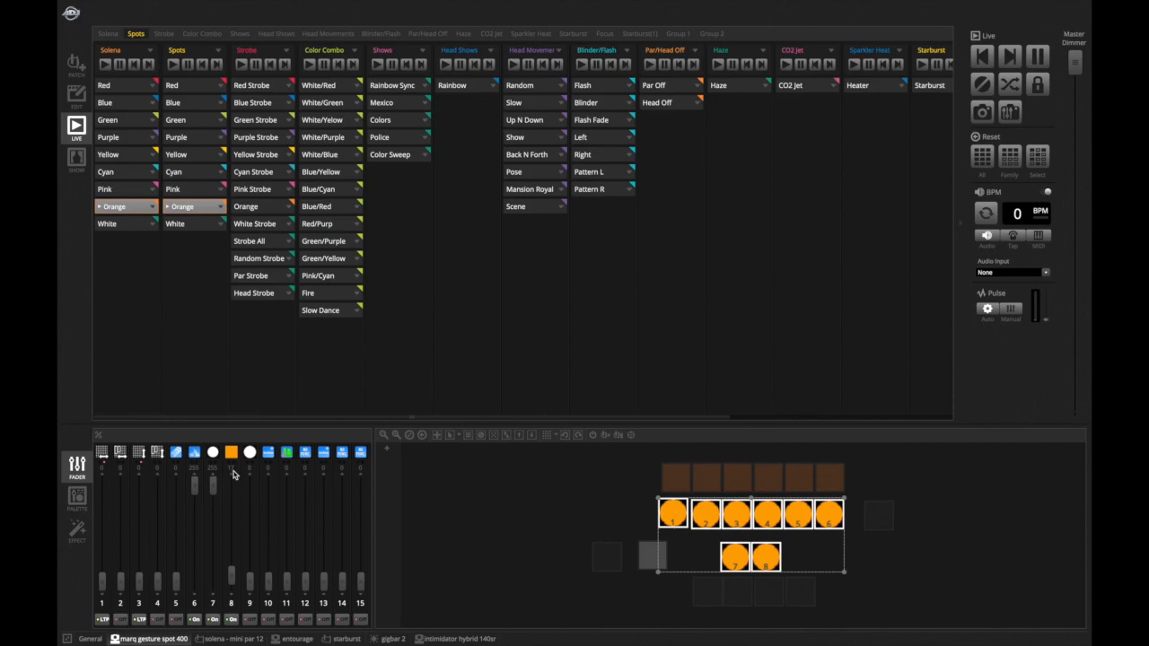
# - Step Solena and Spots back down through Yellow, Purple, Green and Blue to Red, then stop Red
pyautogui.press('4')
pyautogui.press('3')
pyautogui.press('2')
pyautogui.press('1')
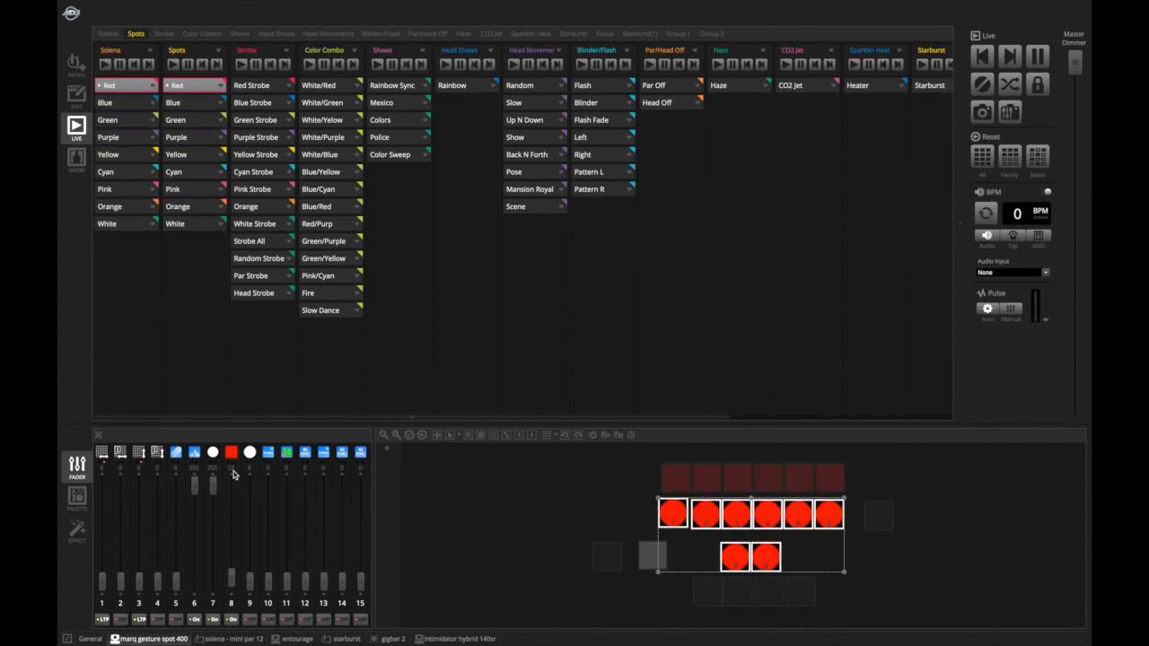
pyautogui.press('1')
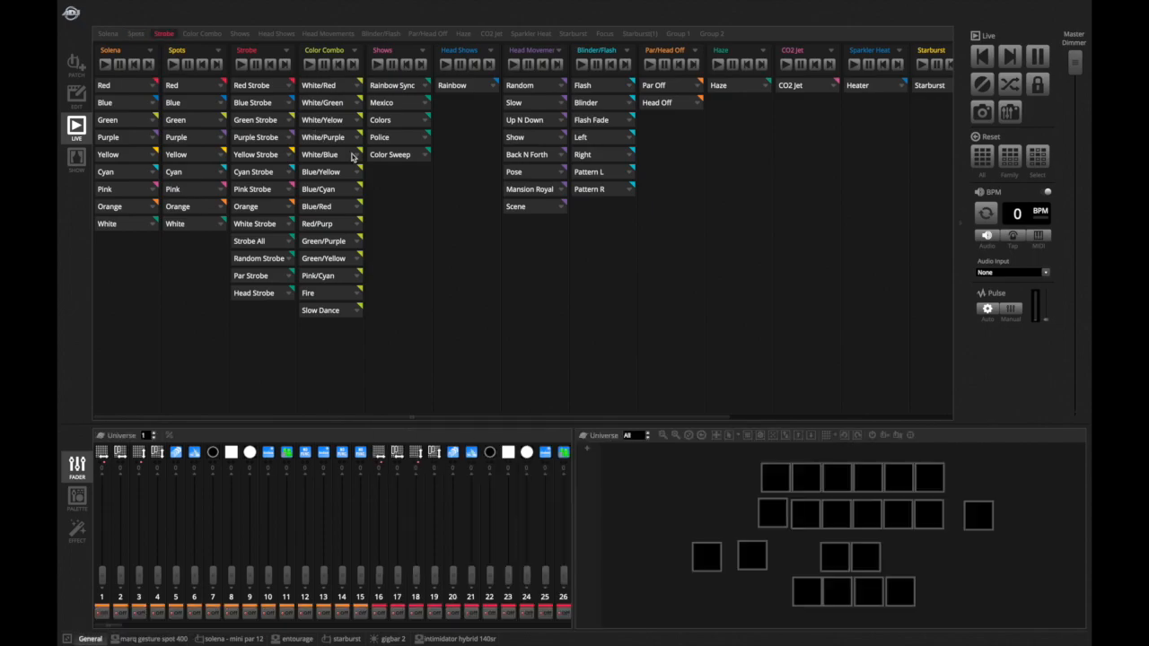
# - Play the Strobe scenes in order from Red Strobe through Yellow Strobe, Cyan Strobe, Pink Strobe and Orange, then stop
pyautogui.click(264, 89)
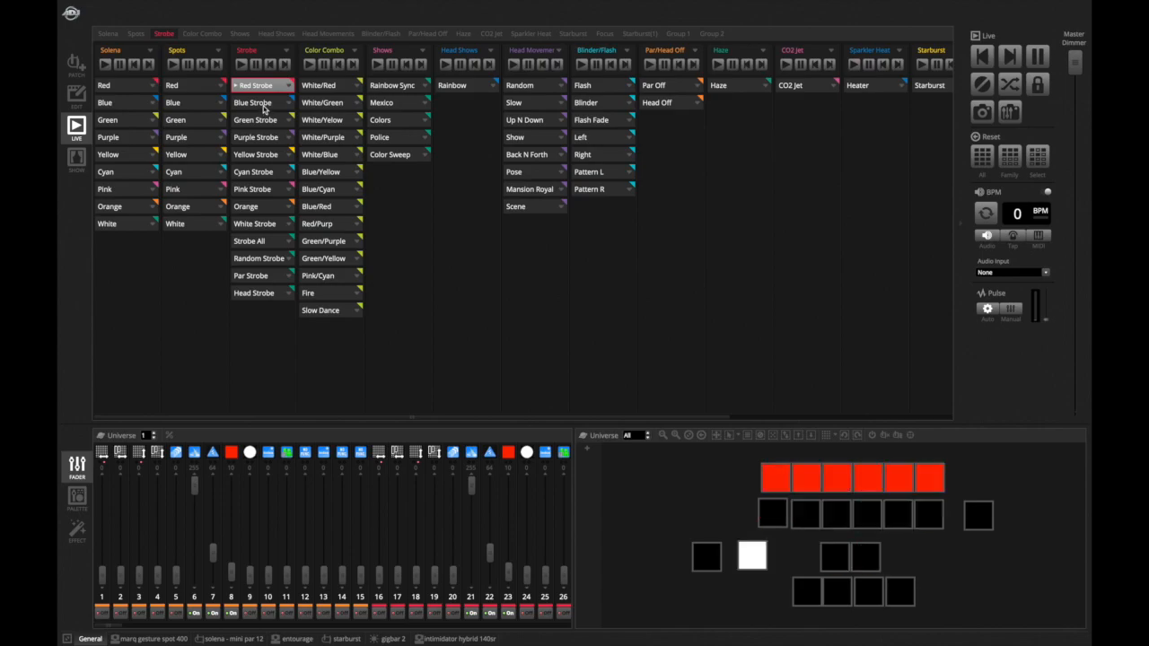
pyautogui.click(264, 105)
pyautogui.click(265, 122)
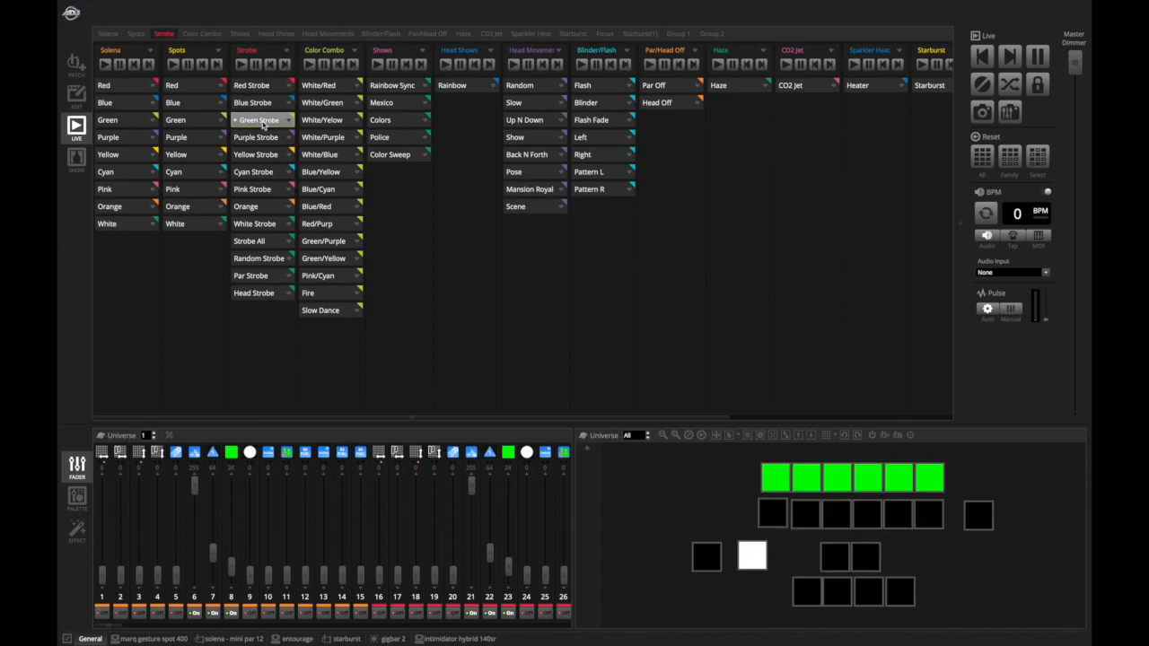
pyautogui.click(263, 136)
pyautogui.click(263, 153)
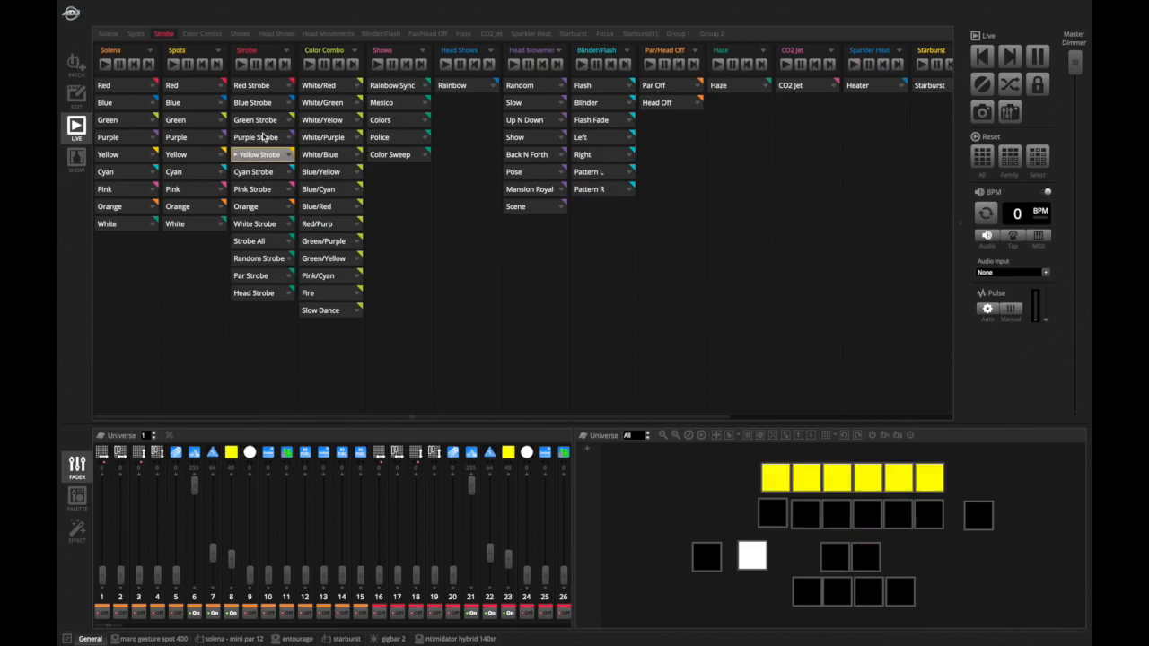
pyautogui.press('Down')
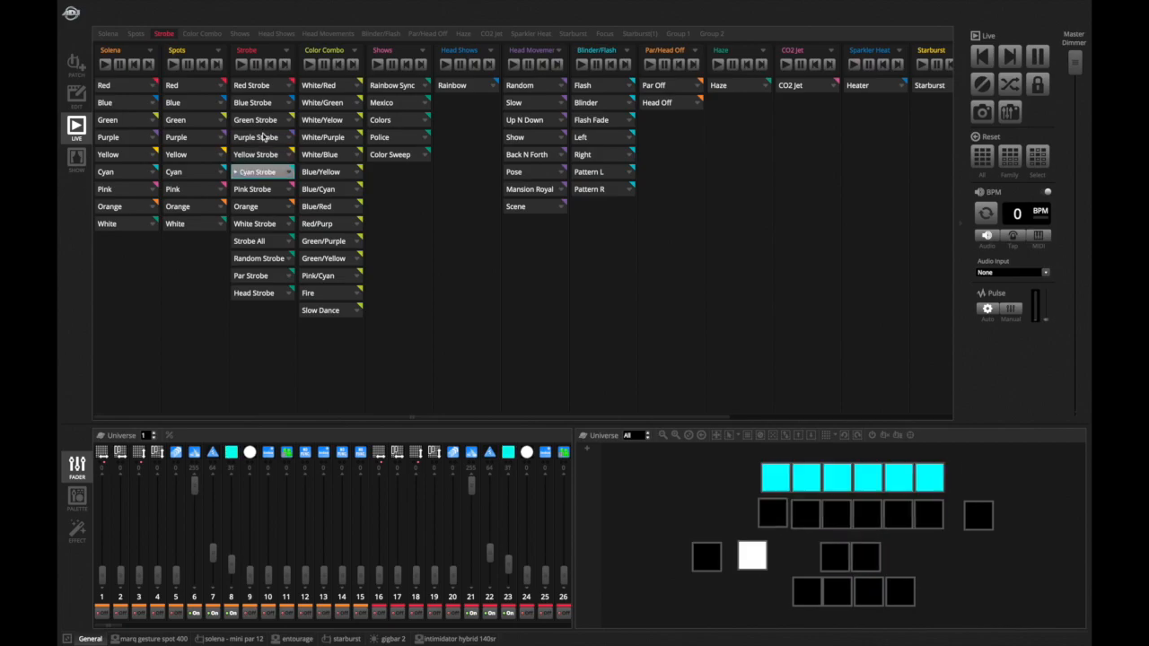
pyautogui.press('Down')
pyautogui.press('Down')
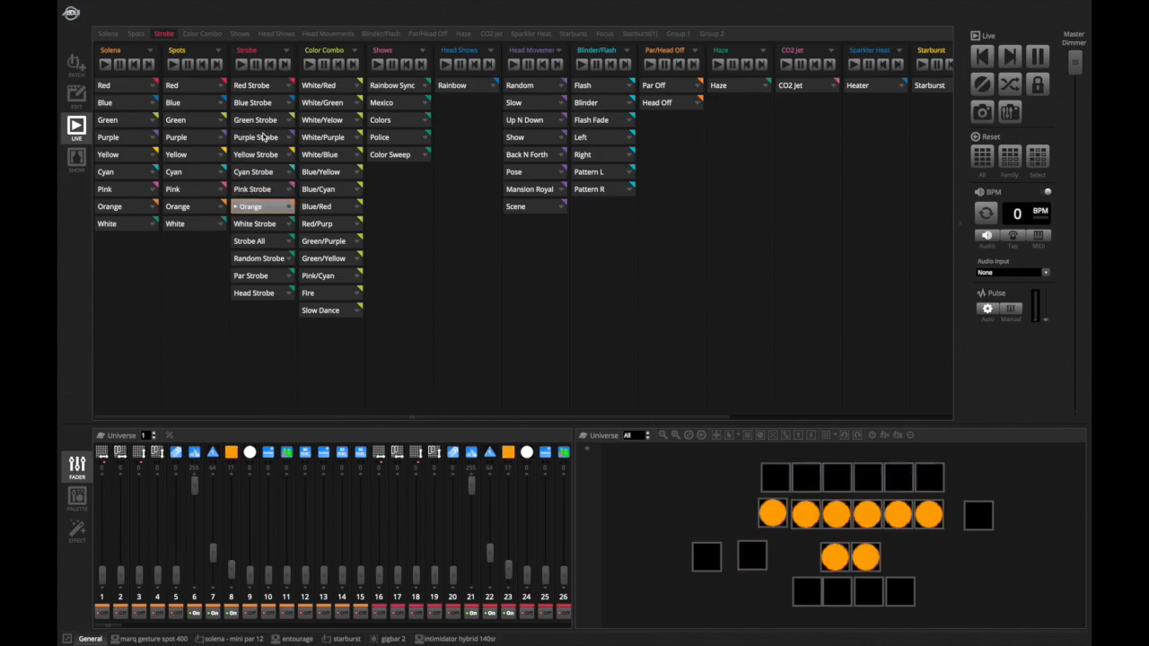
pyautogui.press('Escape')
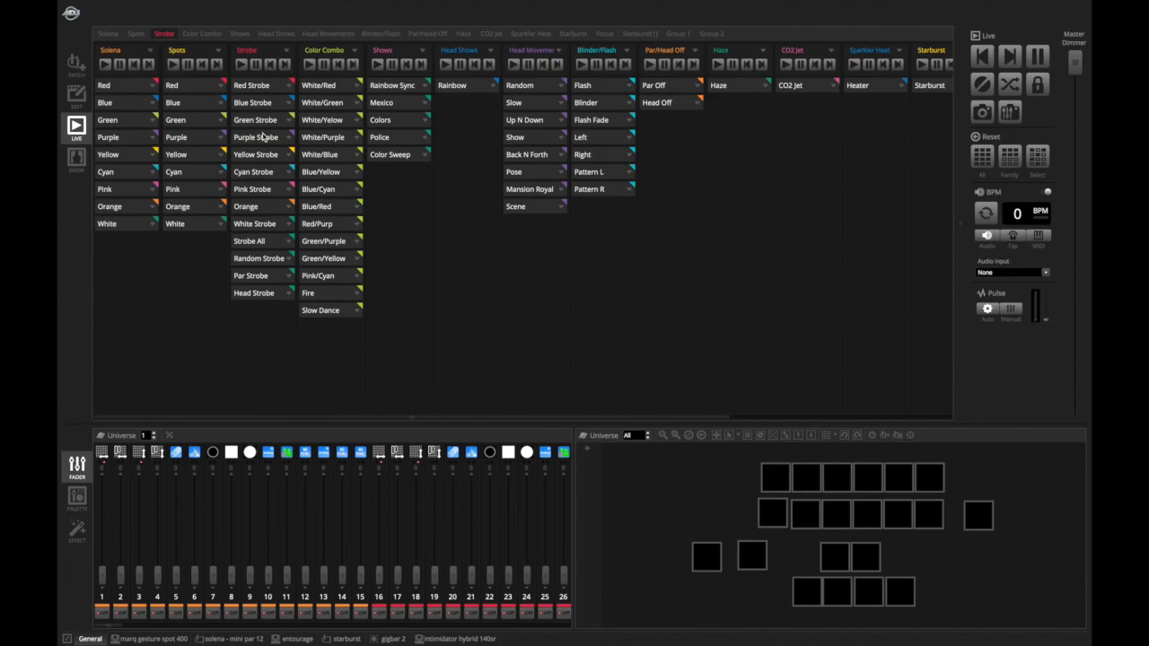
# - Play White Strobe and stop it, then play it again by hotkey and stop it
pyautogui.press('Down')
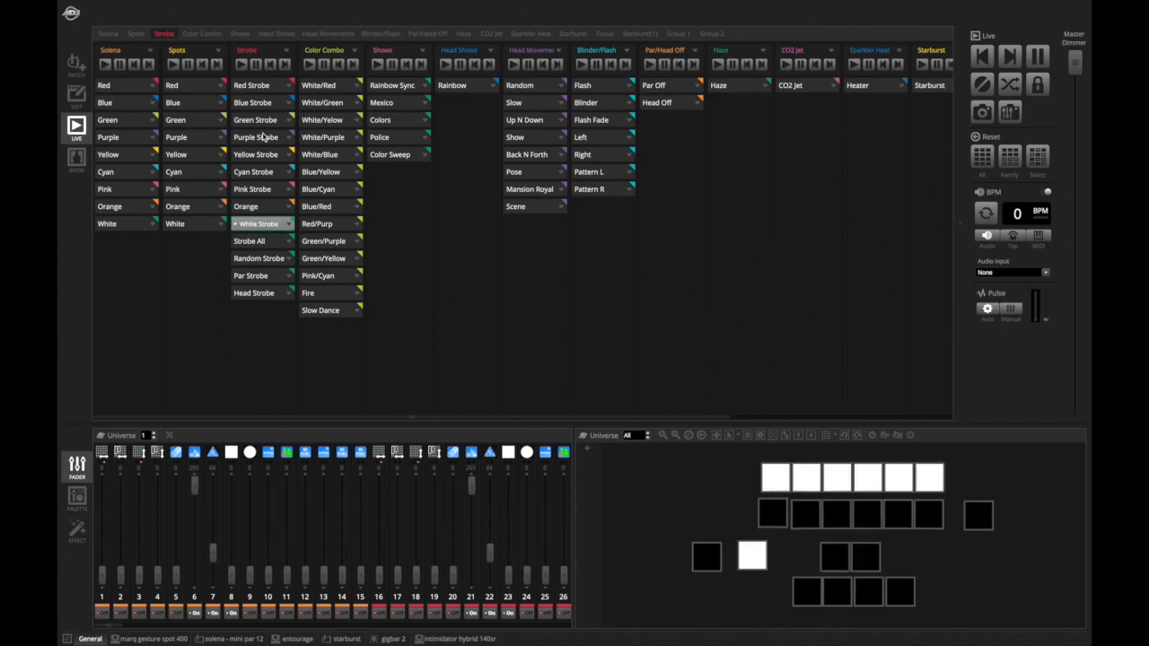
pyautogui.press('Escape')
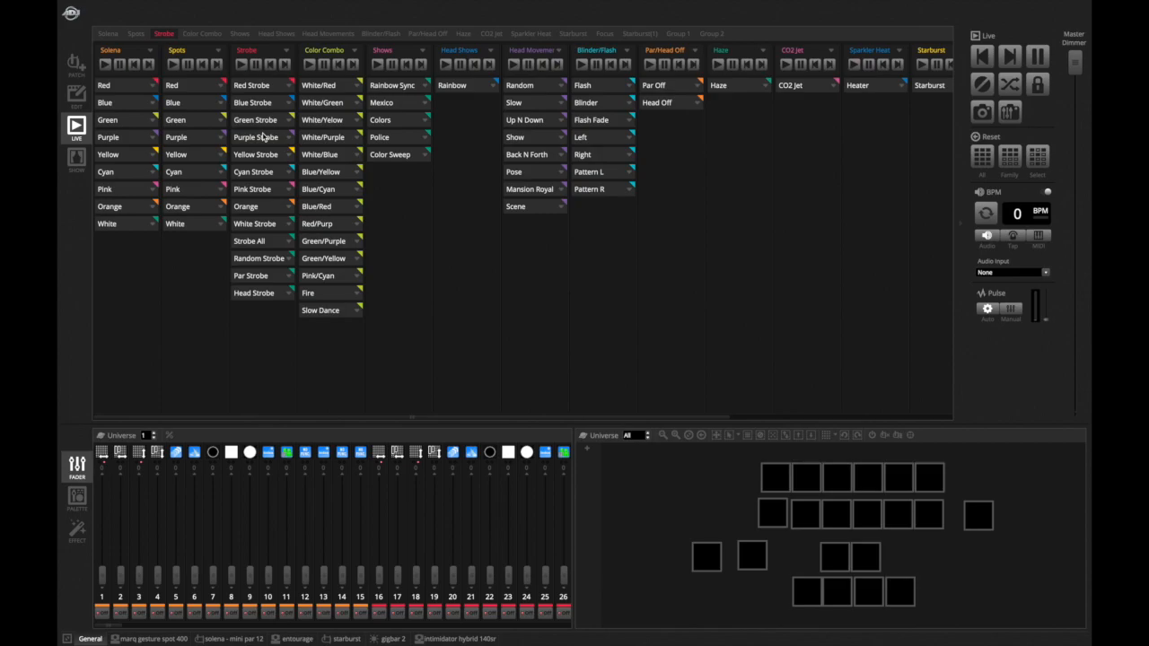
pyautogui.press('9')
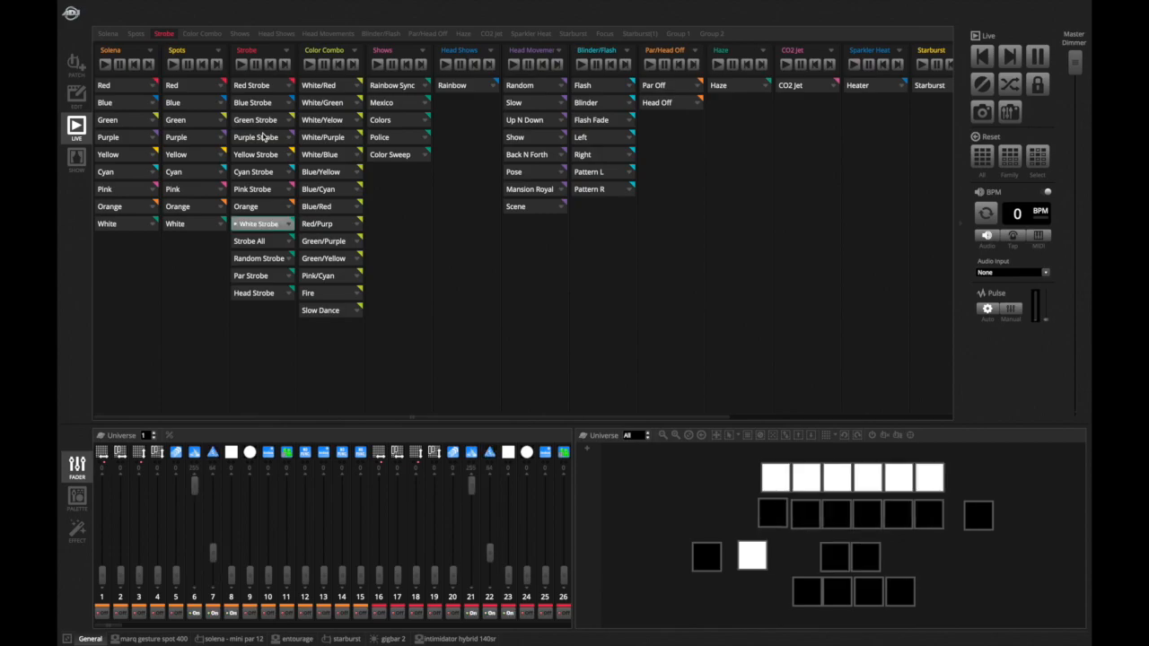
pyautogui.press('Escape')
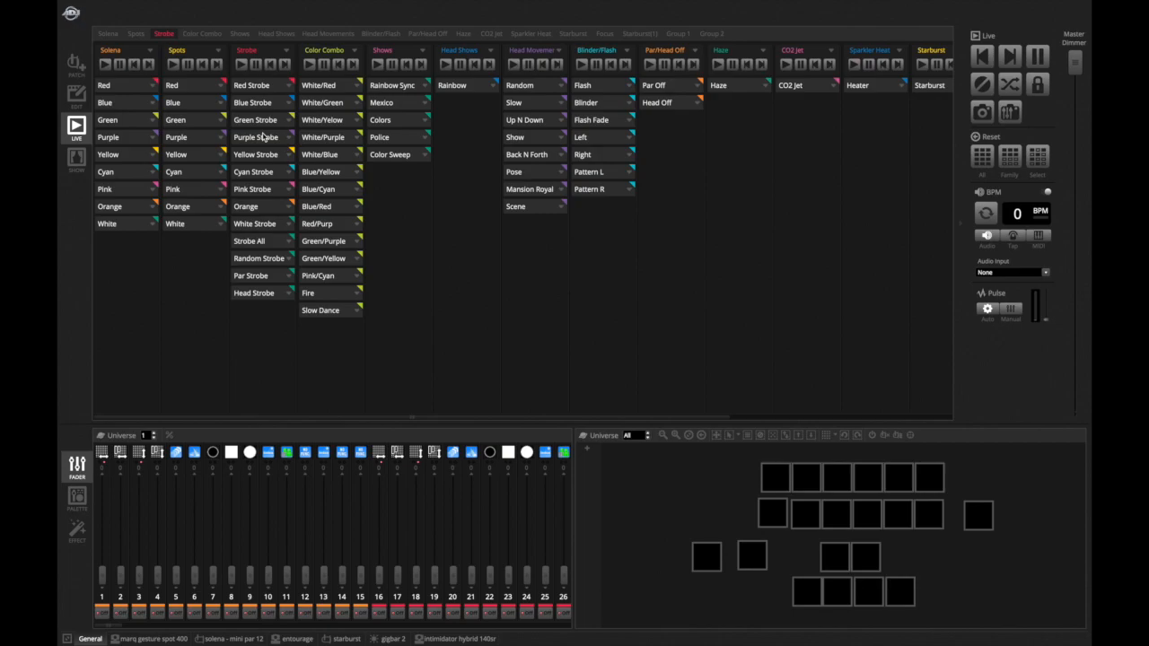
# - Trigger Strobe All, Par Strobe and Head Strobe by hotkeys, then stop Head Strobe
pyautogui.press('0')
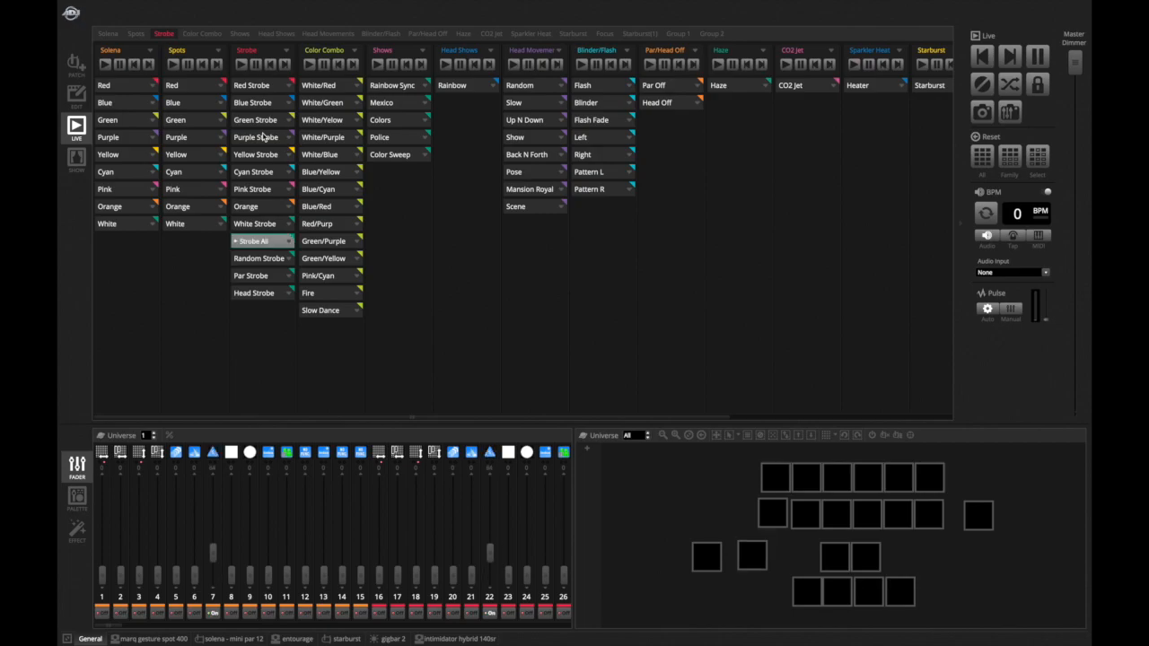
pyautogui.press('-')
pyautogui.press('=')
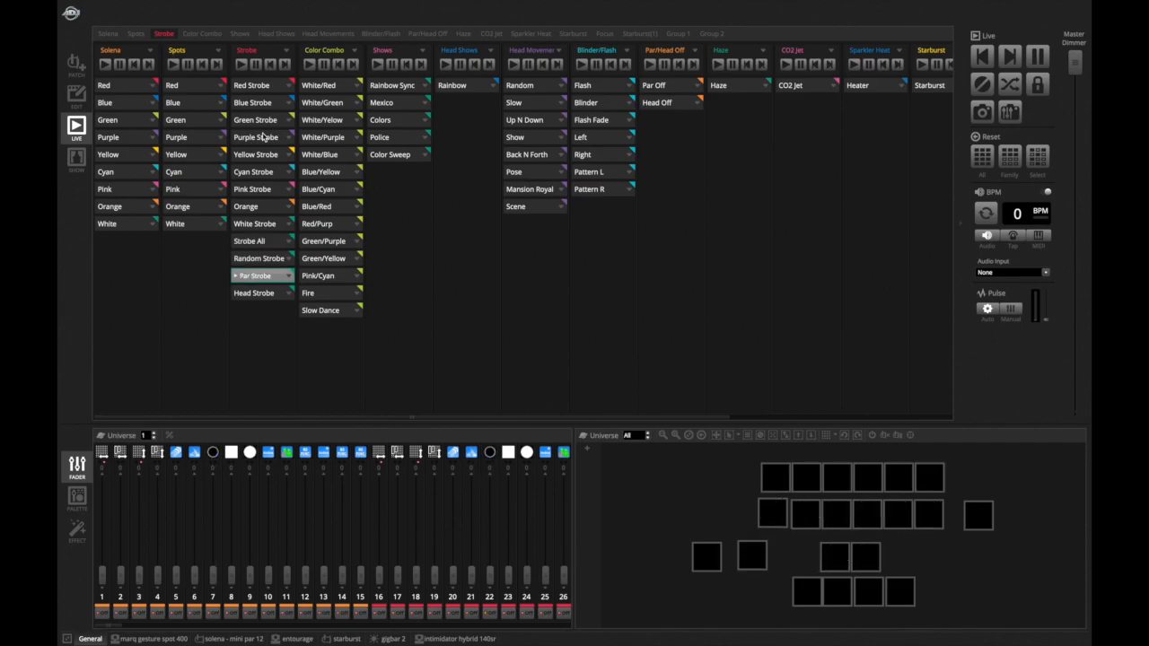
pyautogui.press('BackSpace')
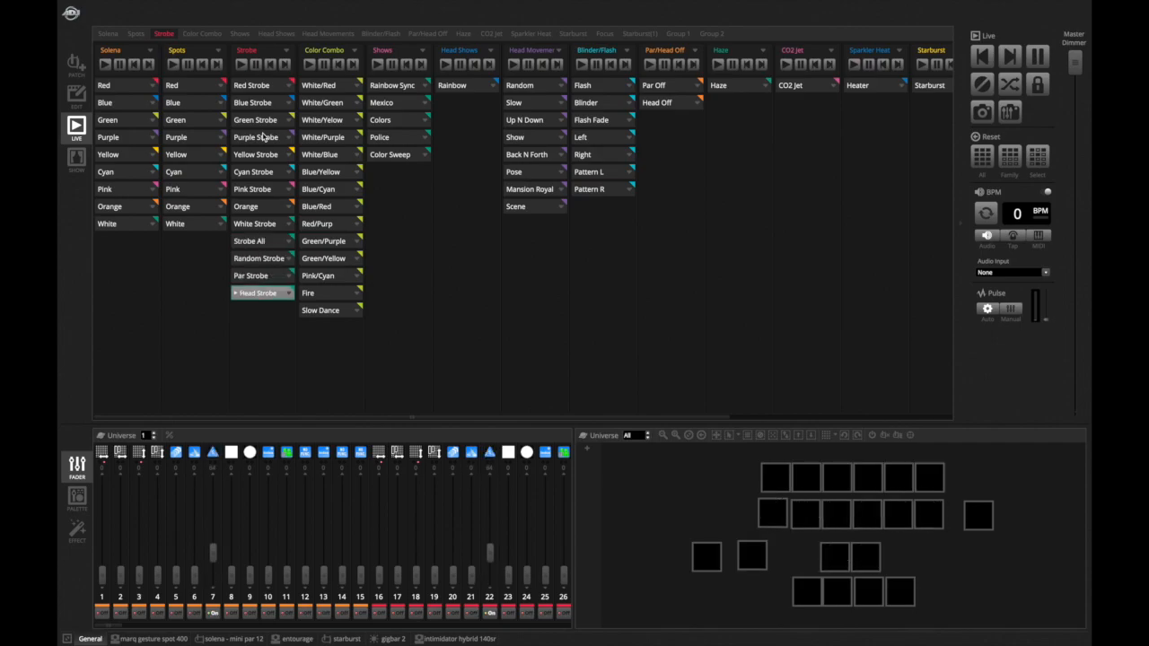
pyautogui.press('BackSpace')
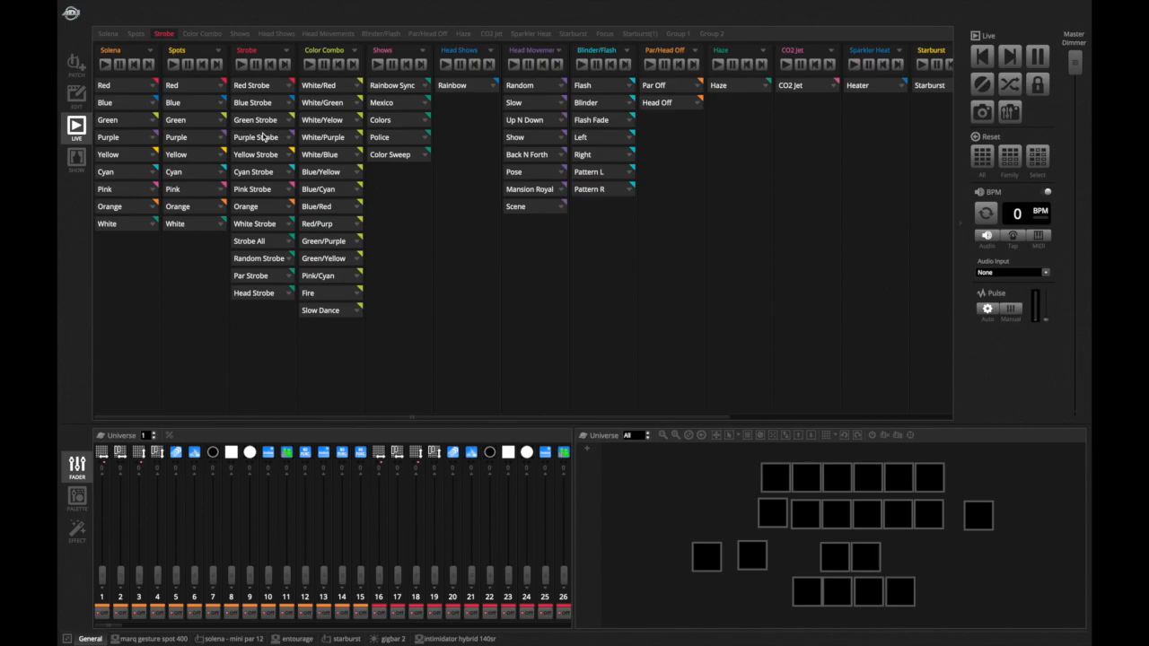
# - Start the Rainbow Sync show and toggle Strobe All on and off repeatedly over it
pyautogui.click(411, 87)
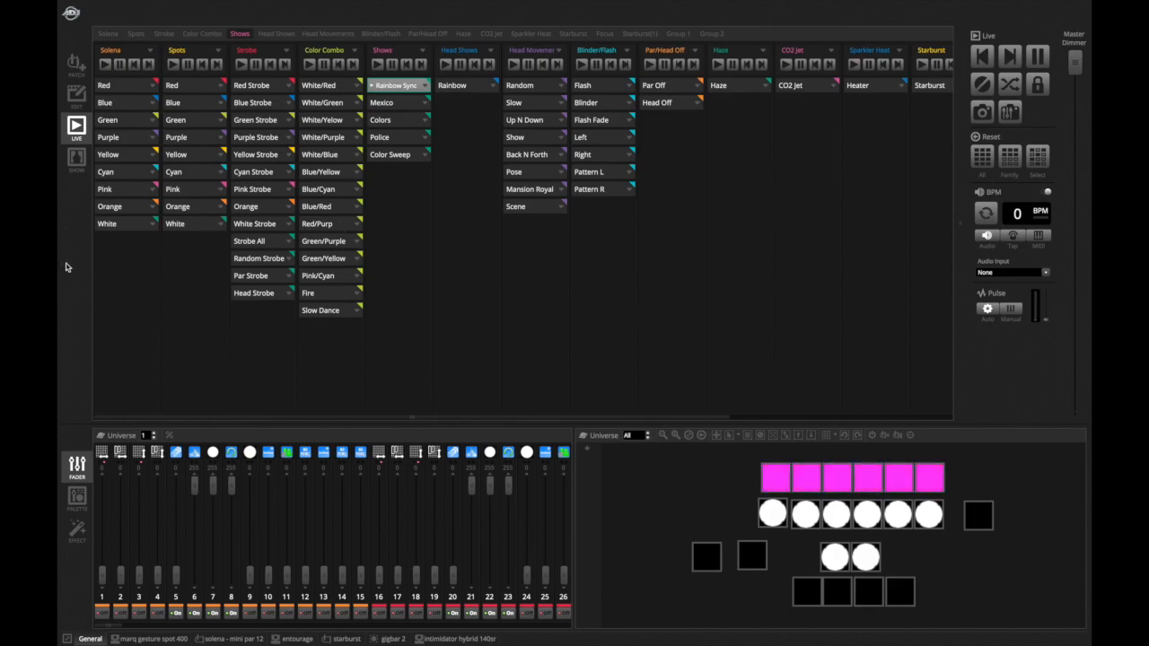
pyautogui.click(264, 247)
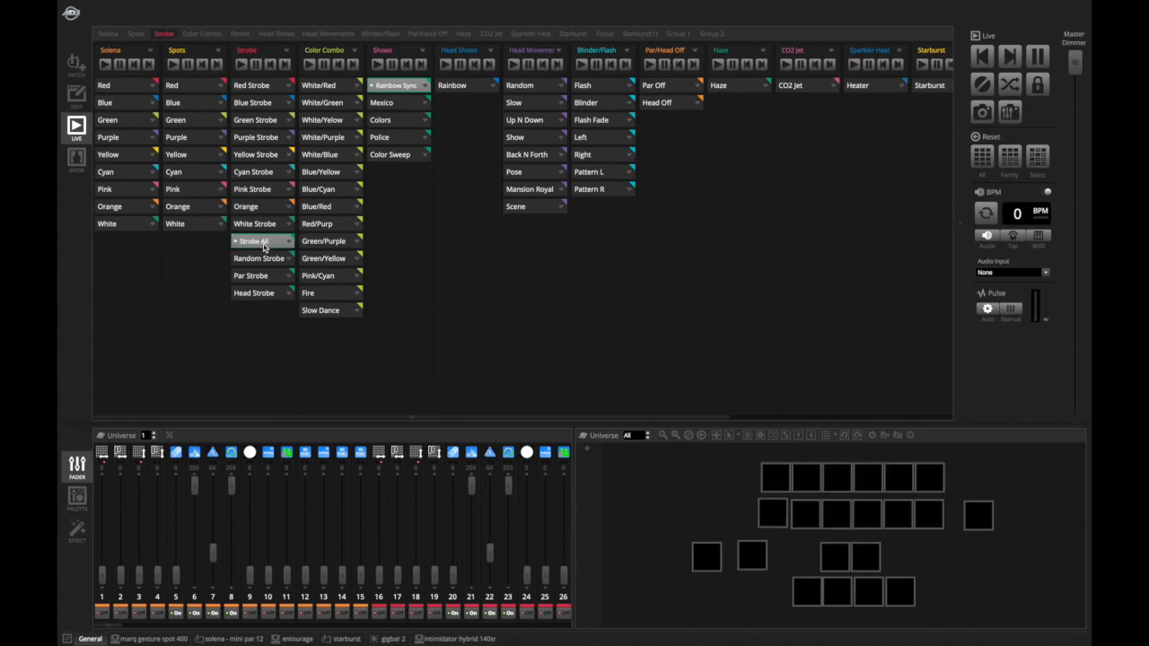
pyautogui.click(264, 247)
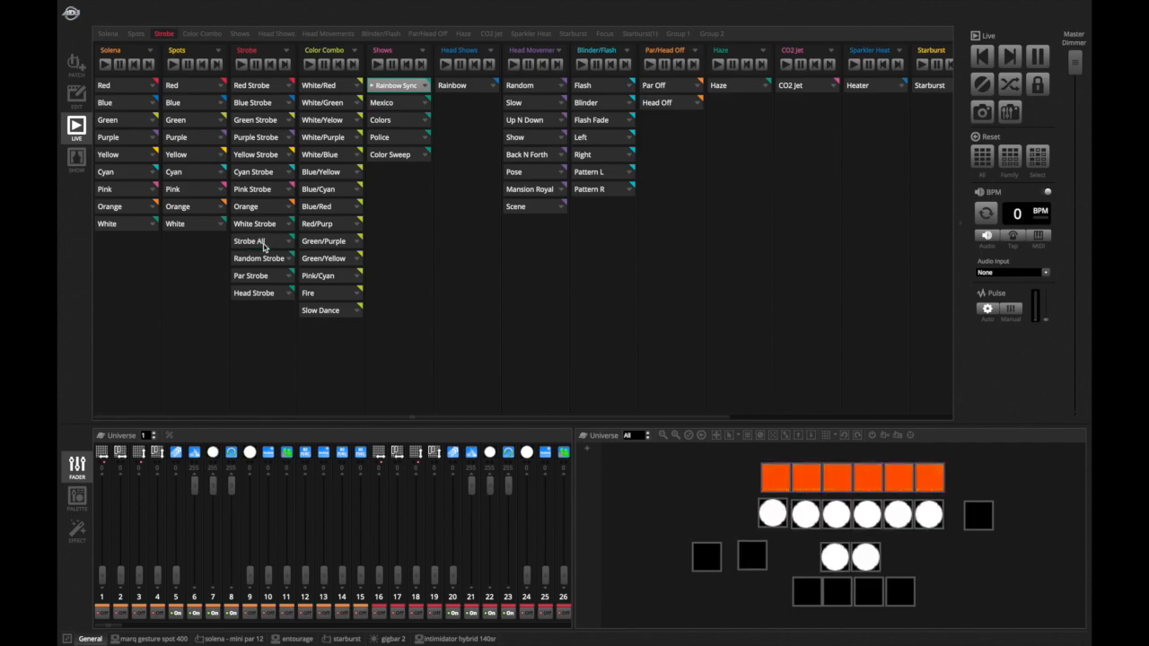
pyautogui.click(264, 247)
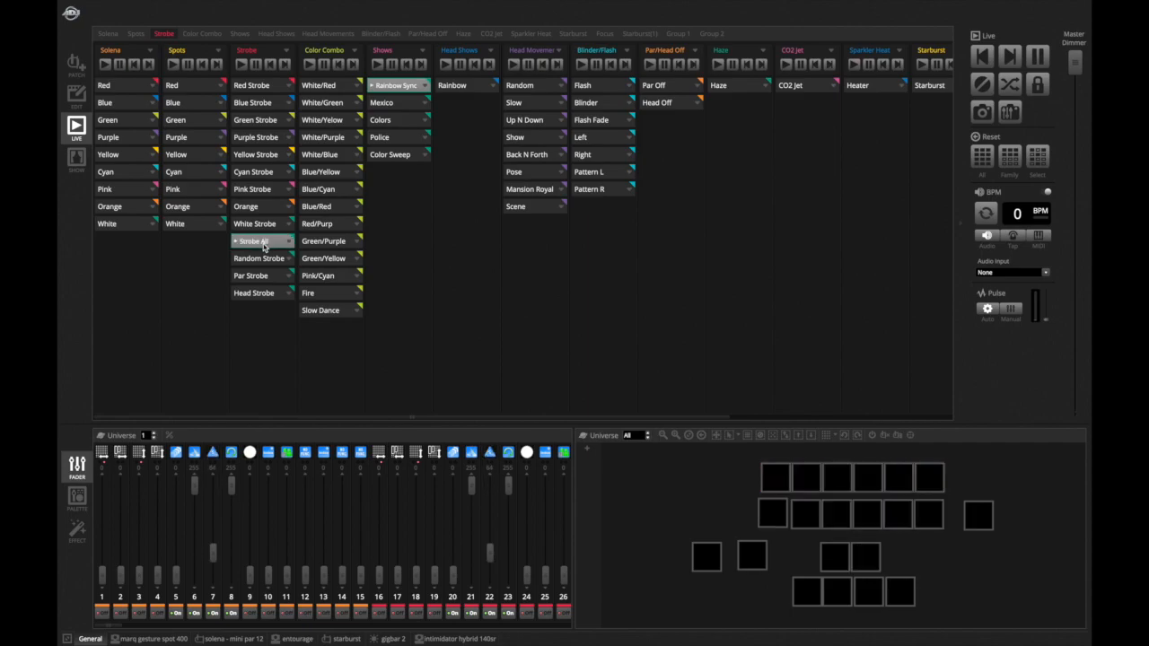
pyautogui.click(264, 247)
pyautogui.click(264, 247)
pyautogui.click(264, 247)
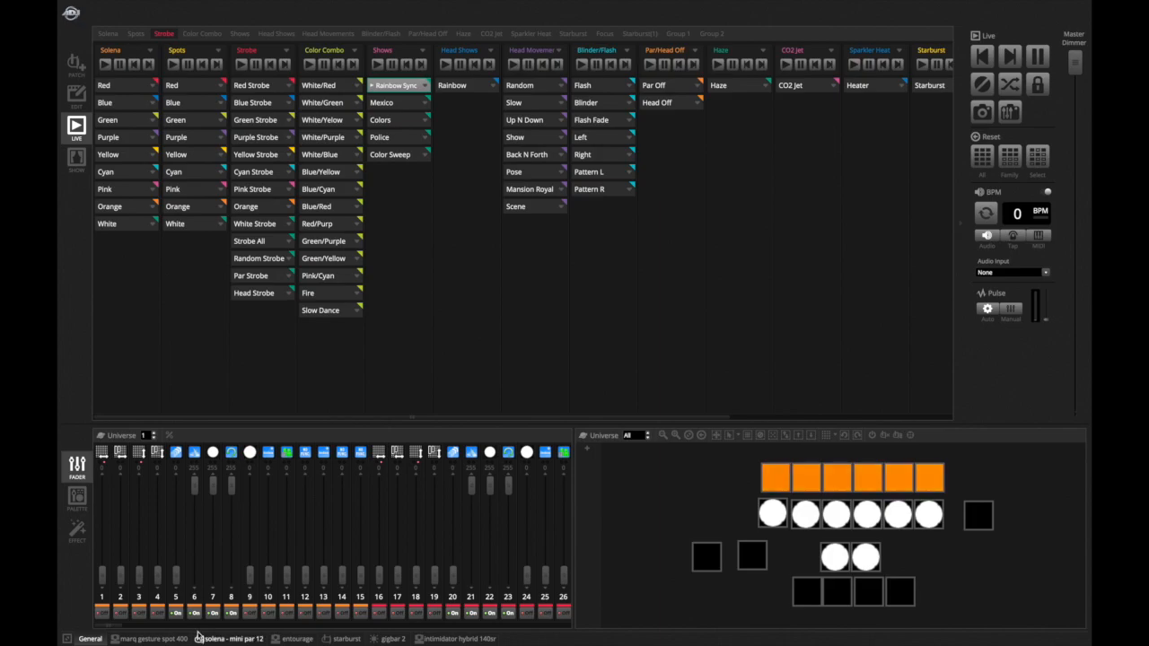
# - Trigger Random Strobe while viewing the solena - mini par 12 fixture tab
pyautogui.click(232, 638)
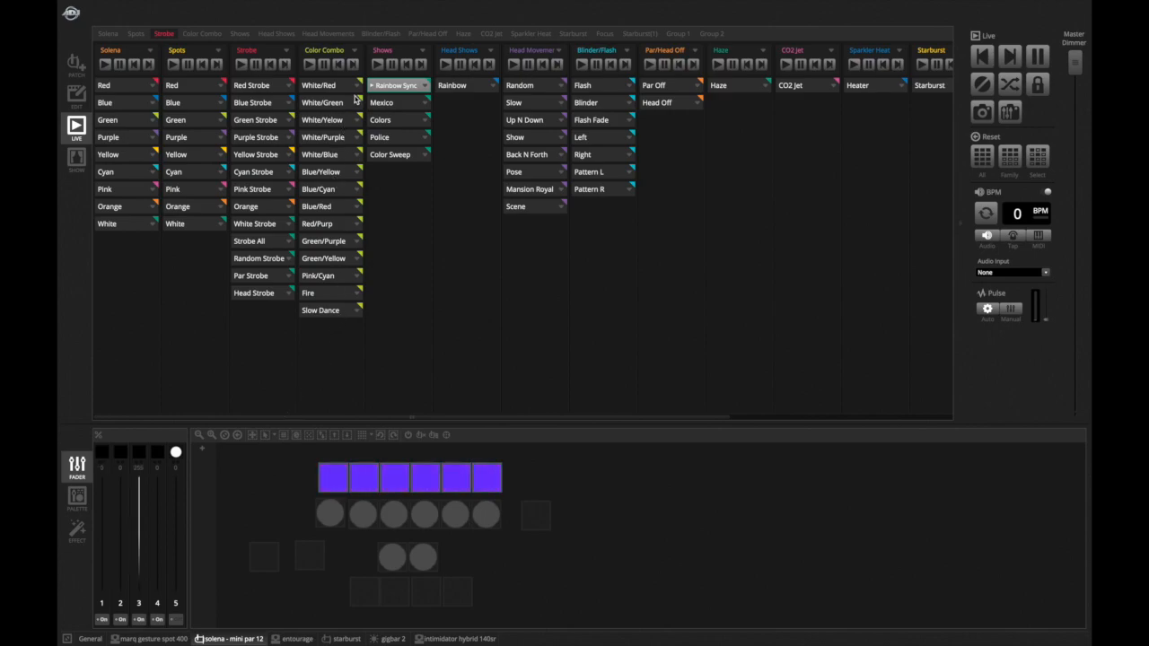
pyautogui.click(266, 259)
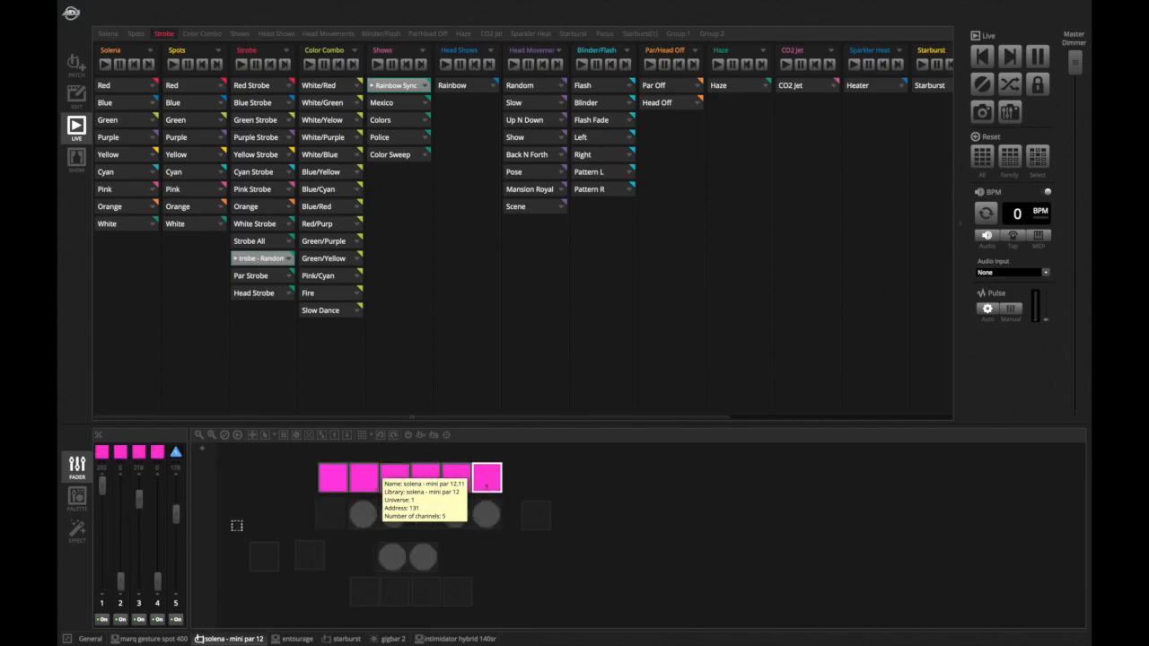
# - Select all the marq gesture spot 400 fixtures in the layout view, then return to the General tab
pyautogui.click(168, 638)
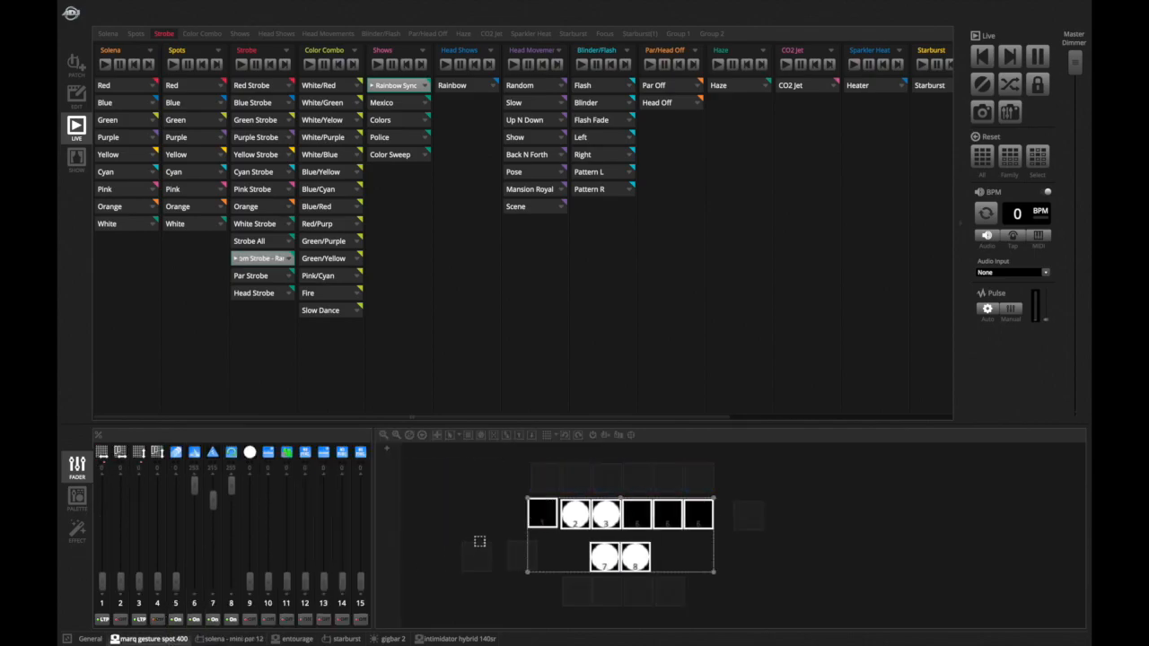
pyautogui.click(542, 512)
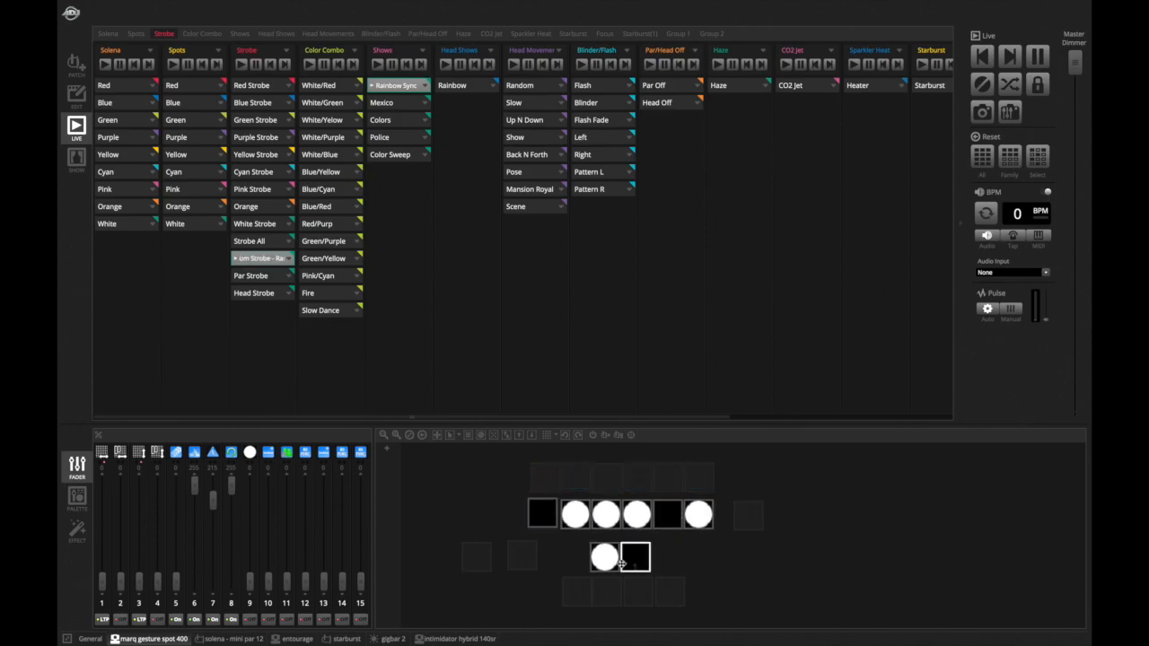
pyautogui.moveTo(511, 511); pyautogui.dragTo(748, 551)
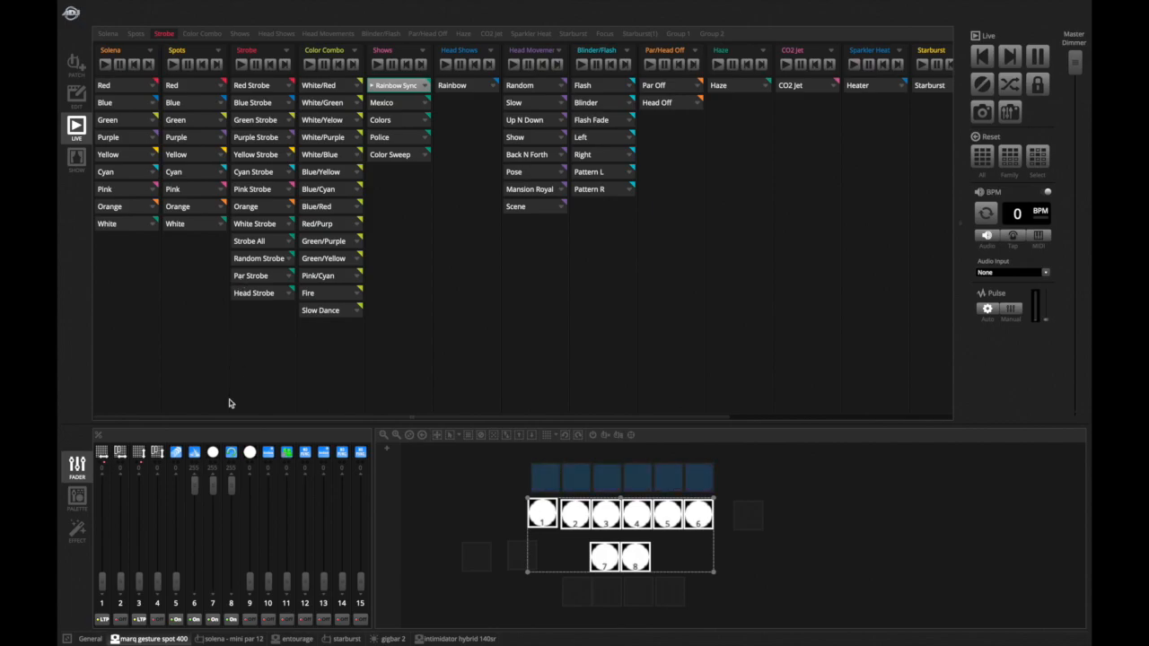
pyautogui.click(94, 639)
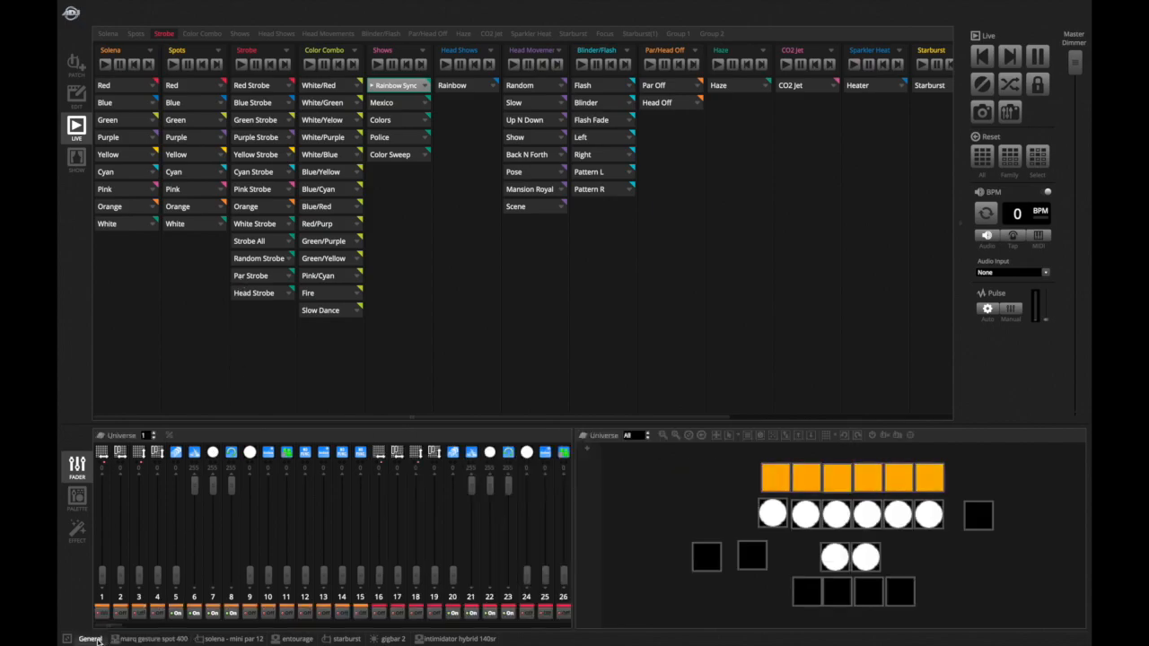
# - Trigger Par Strobe and Head Strobe, then toggle Head Strobe off and on again
pyautogui.click(269, 278)
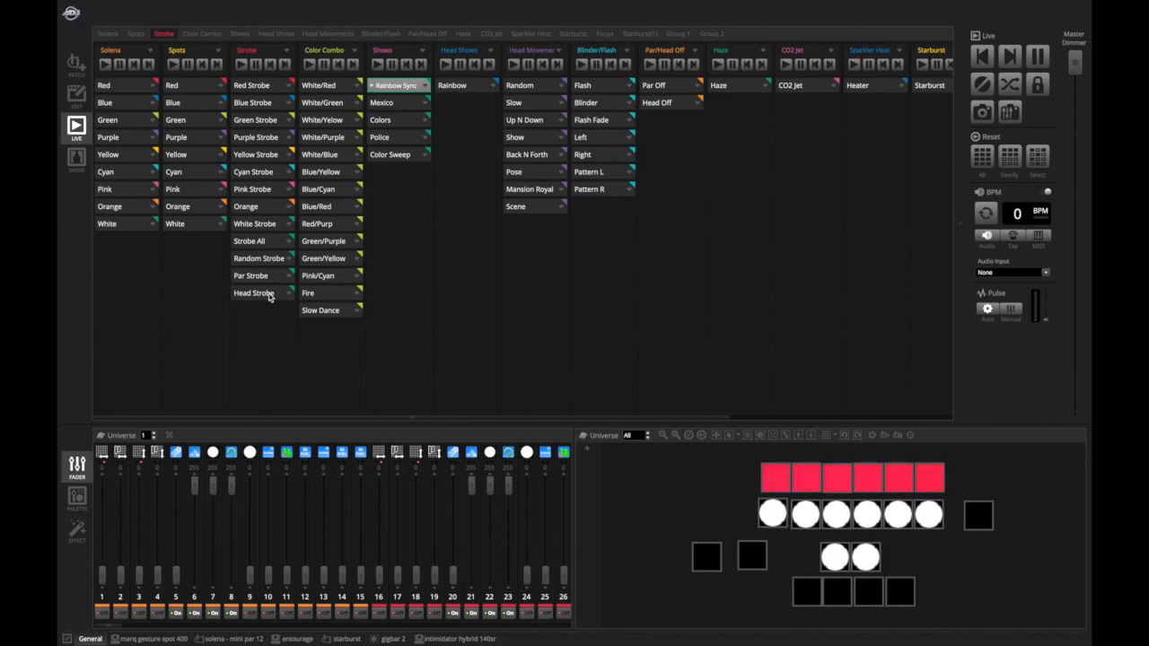
pyautogui.click(260, 293)
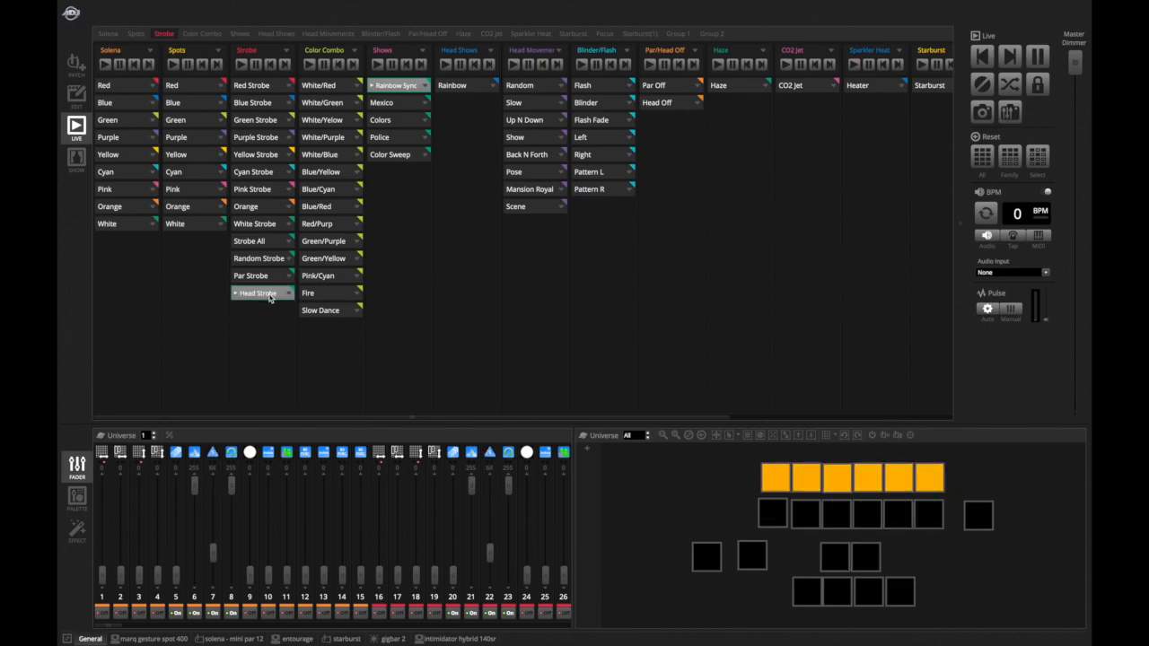
pyautogui.click(268, 296)
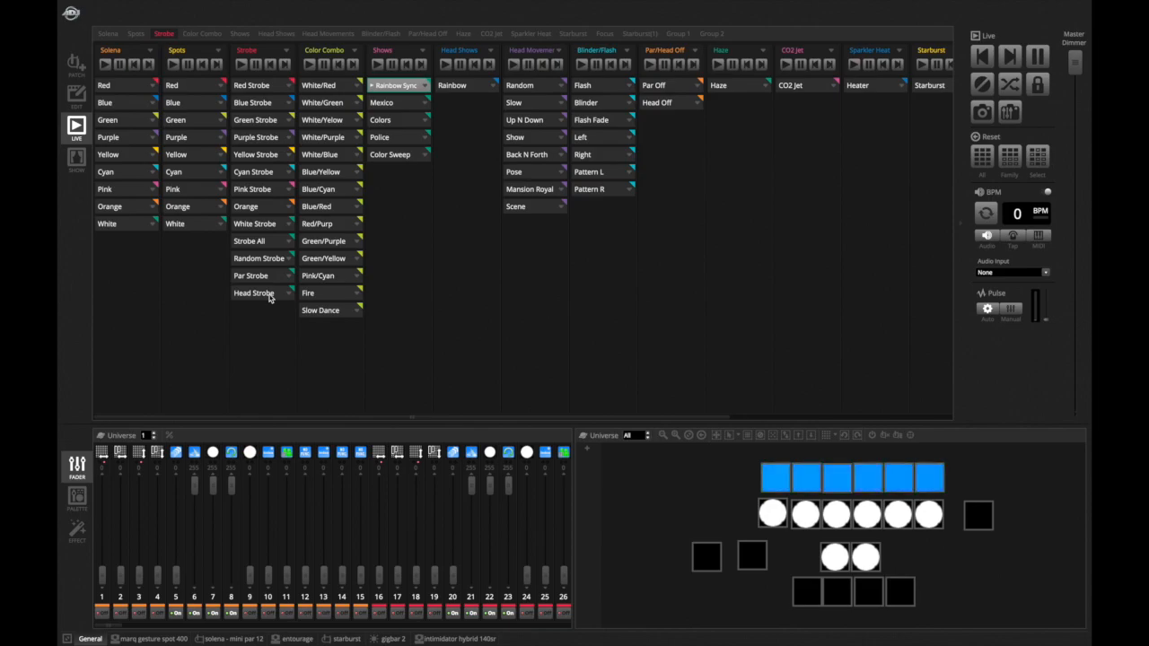
pyautogui.click(268, 296)
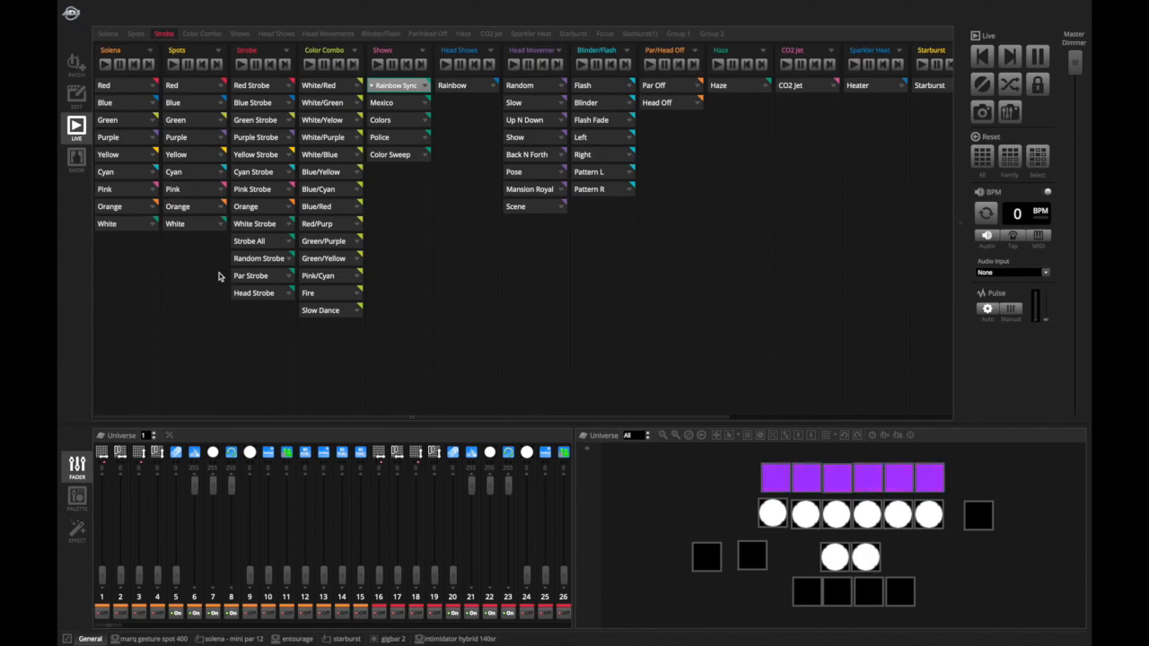
# - Stop the Rainbow Sync show and start the Par Off scene
pyautogui.click(392, 82)
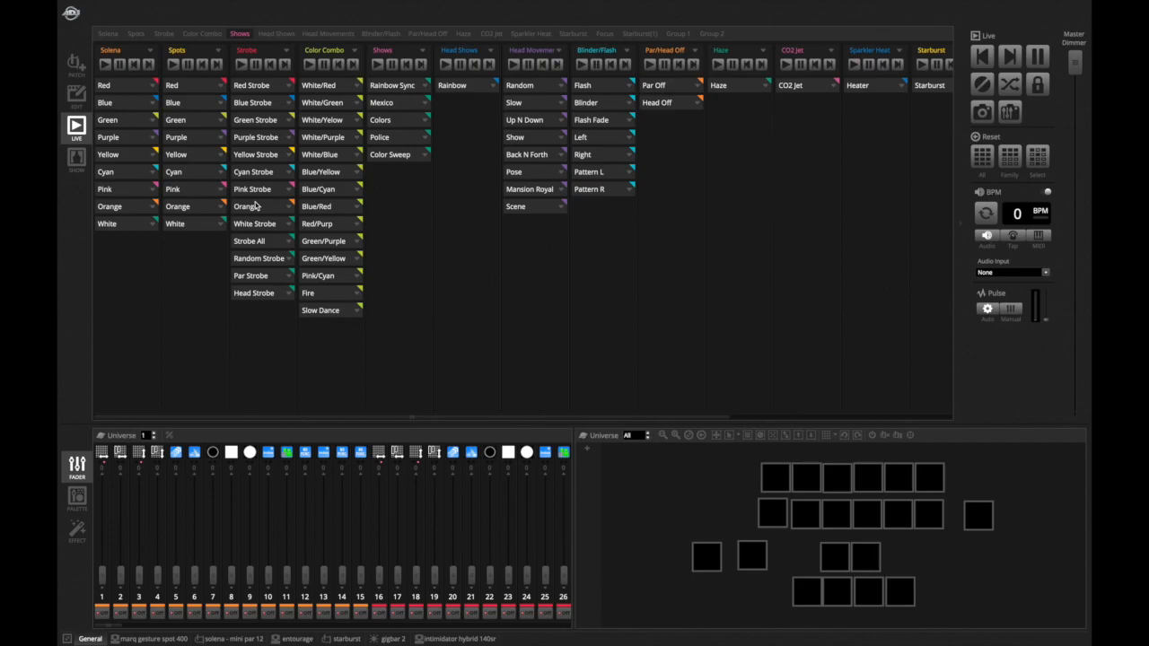
pyautogui.click(652, 86)
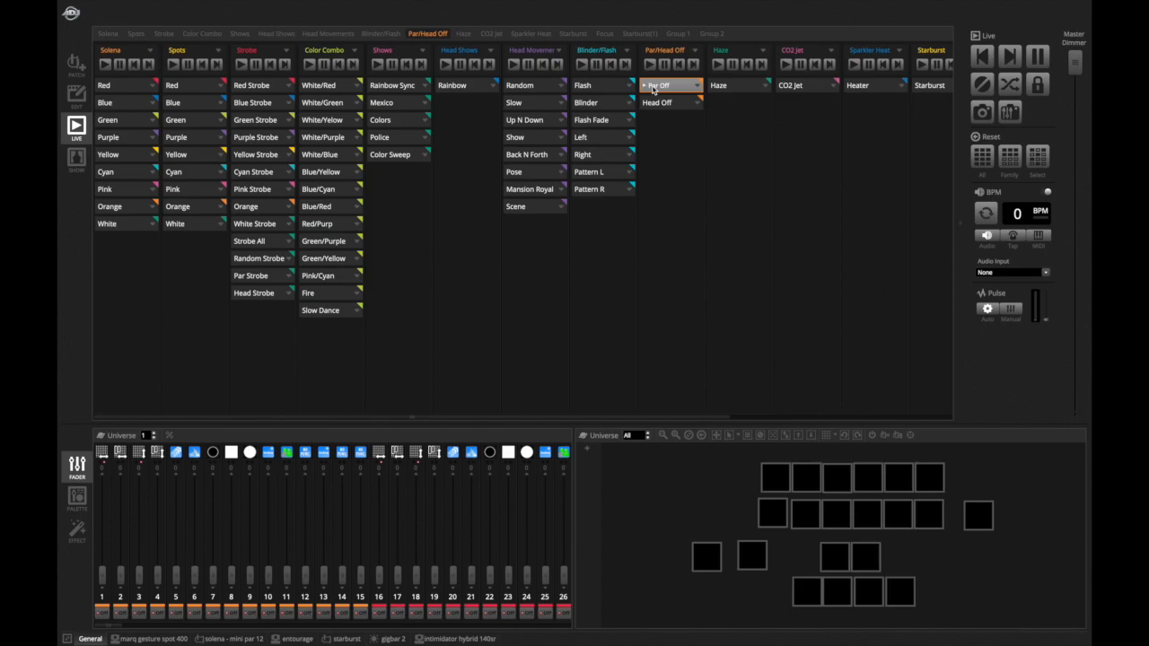
# - Turn Strobe All on, stop Par Off, then turn Strobe All off
pyautogui.click(241, 243)
pyautogui.click(686, 86)
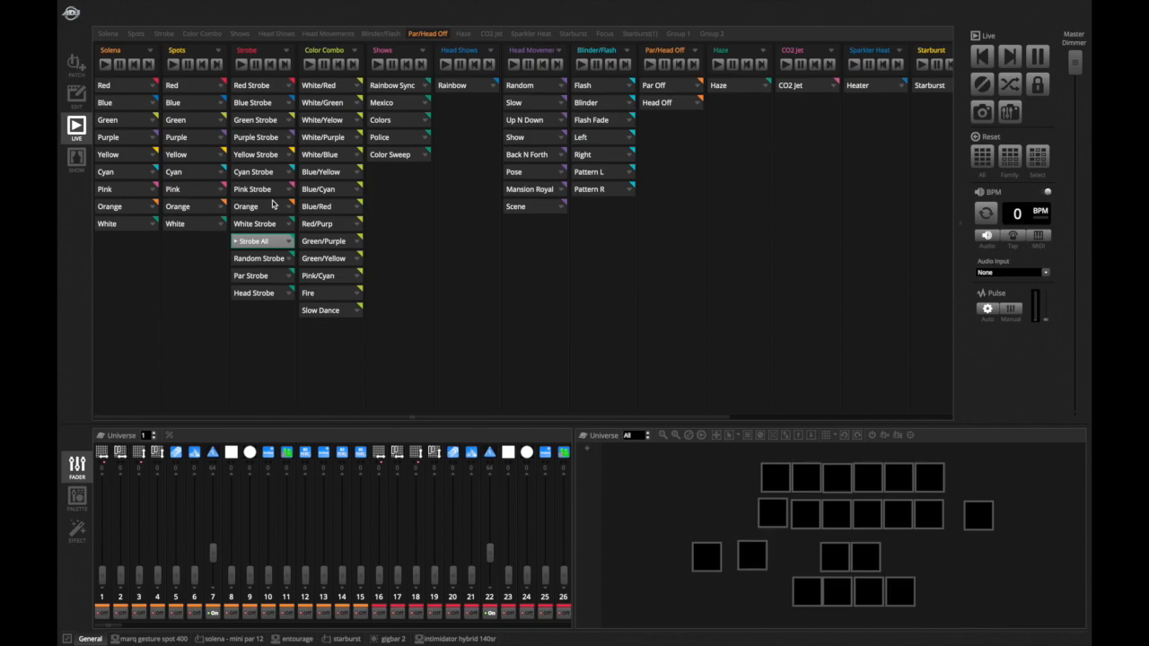
pyautogui.click(264, 241)
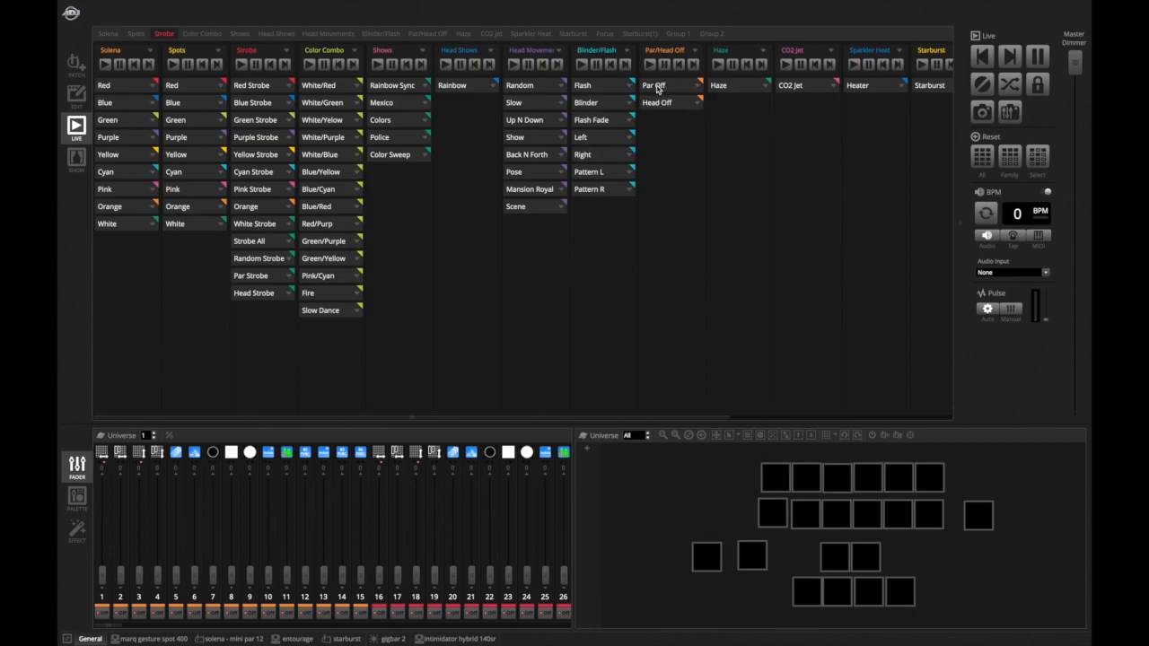
# - Open the Color Combo page and step through the White/Blue, White/Purple and Blue/Yellow scenes
pyautogui.press('1')
pyautogui.click(202, 38)
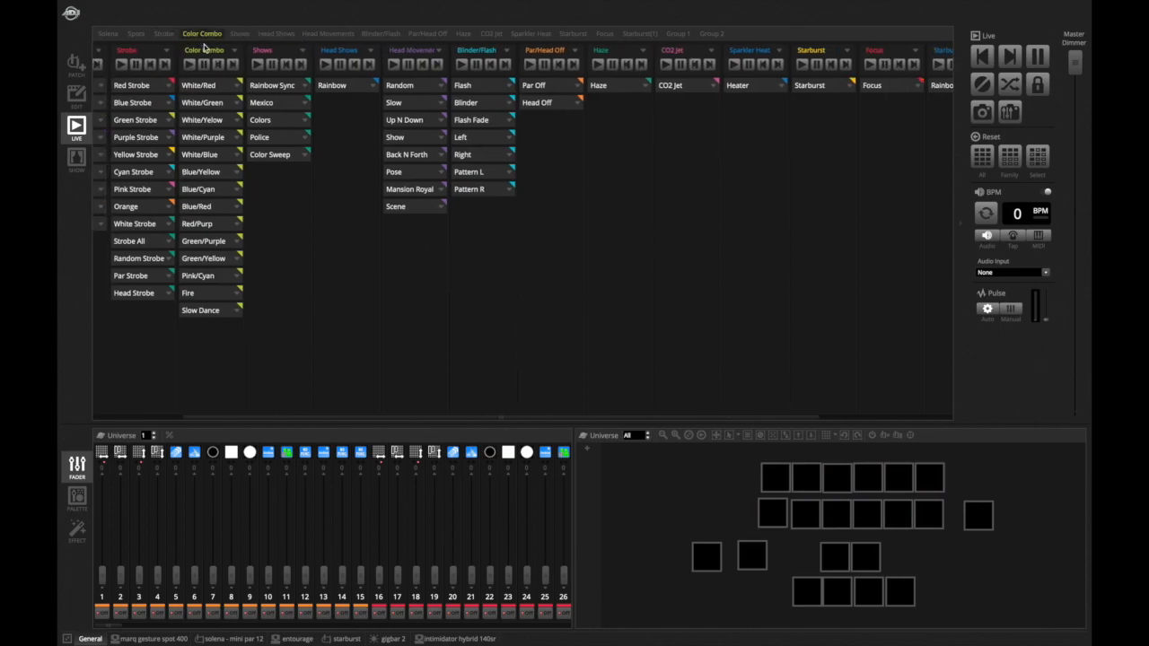
pyautogui.hscroll(-3, 263, 115)
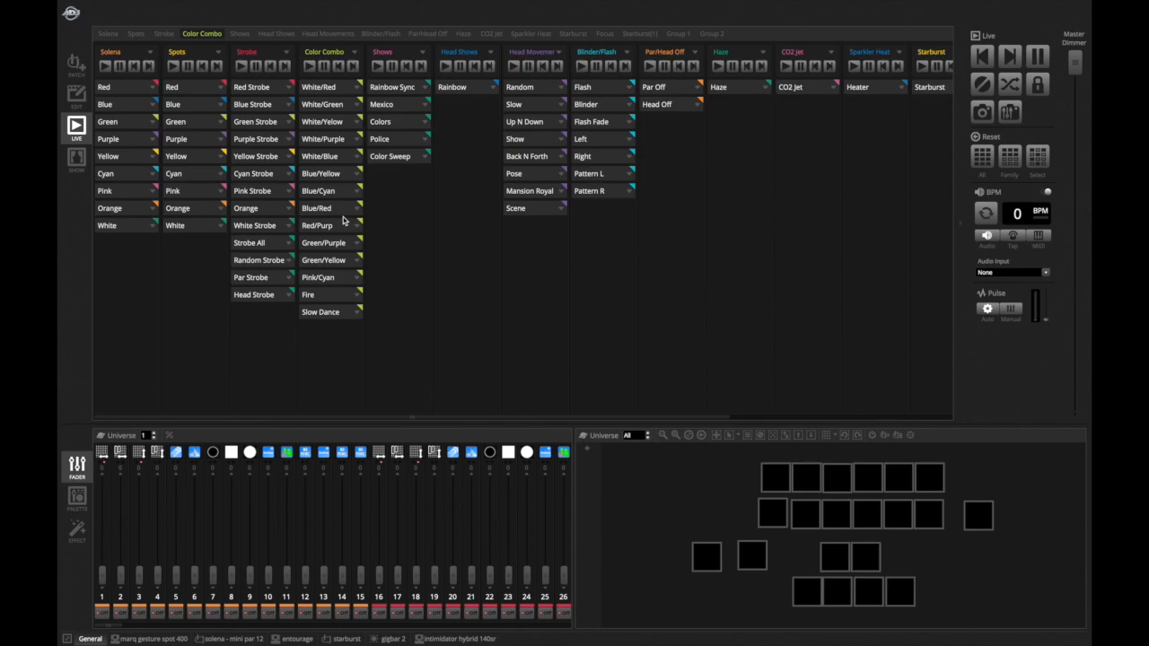
pyautogui.press('1')
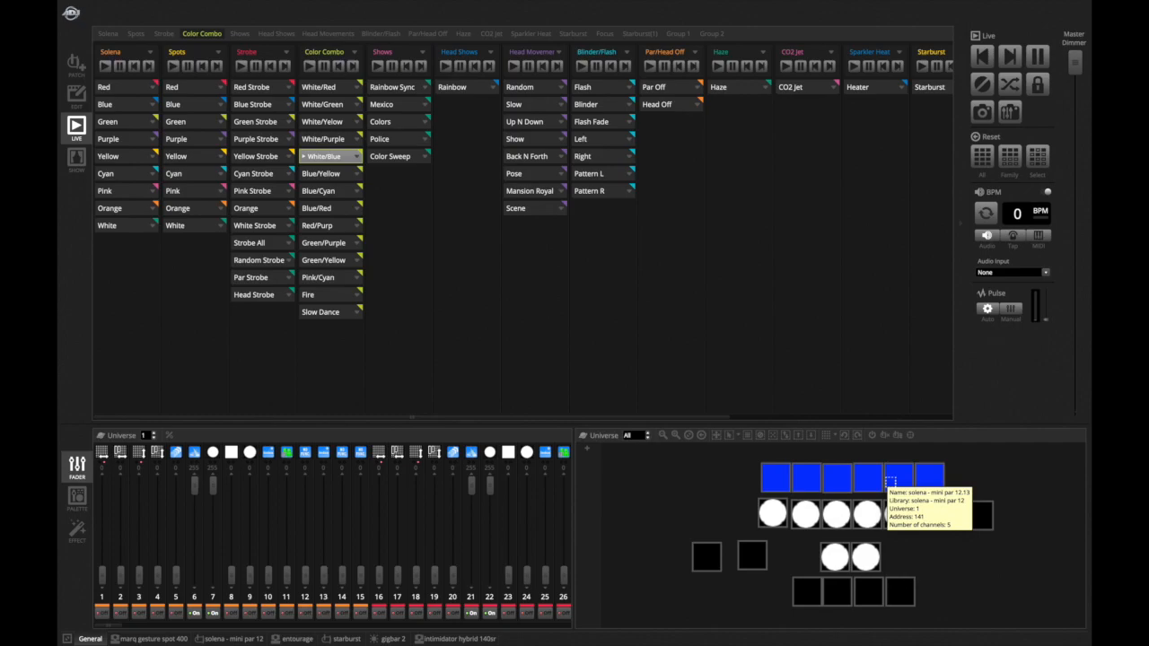
pyautogui.press('Up')
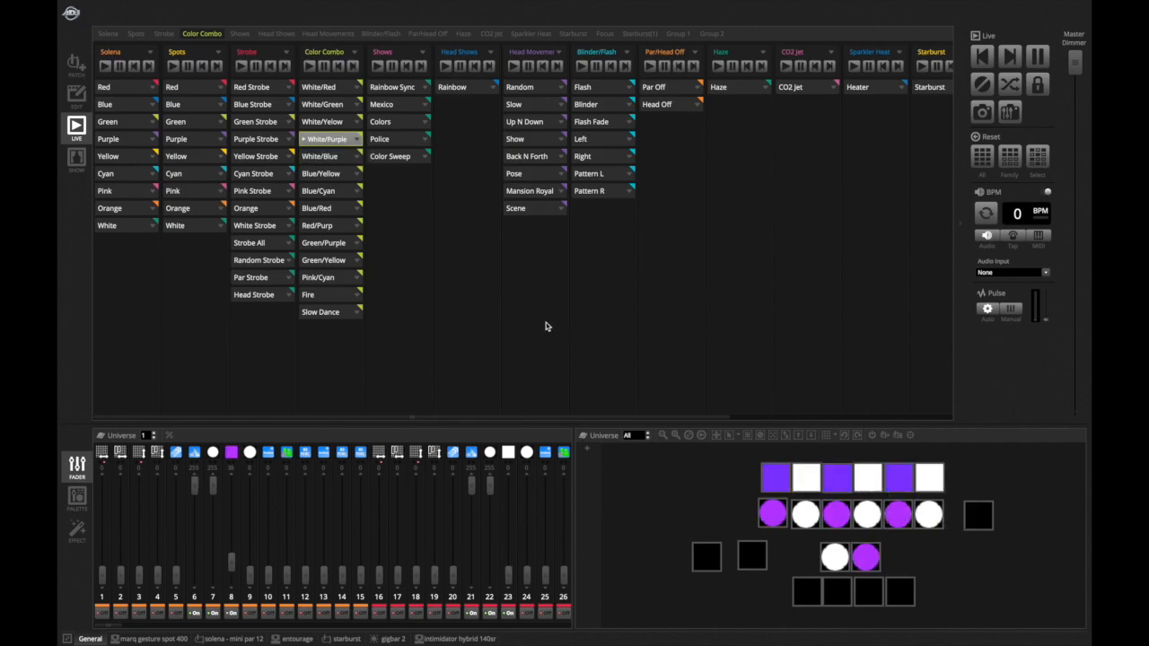
pyautogui.press('Down')
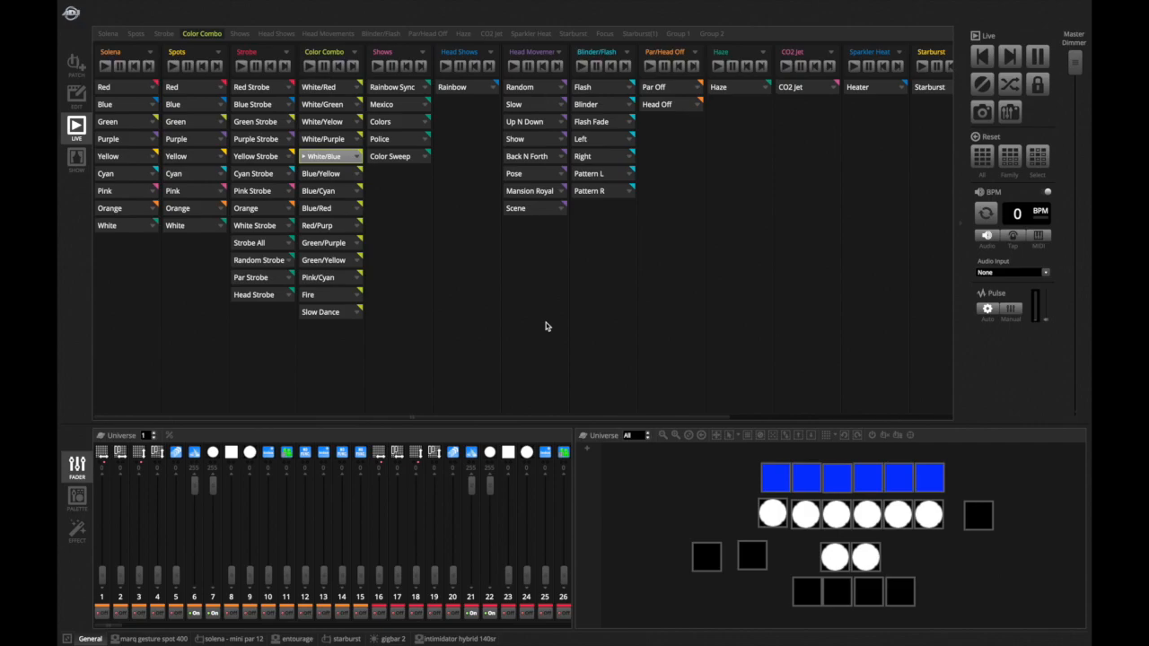
pyautogui.press('Down')
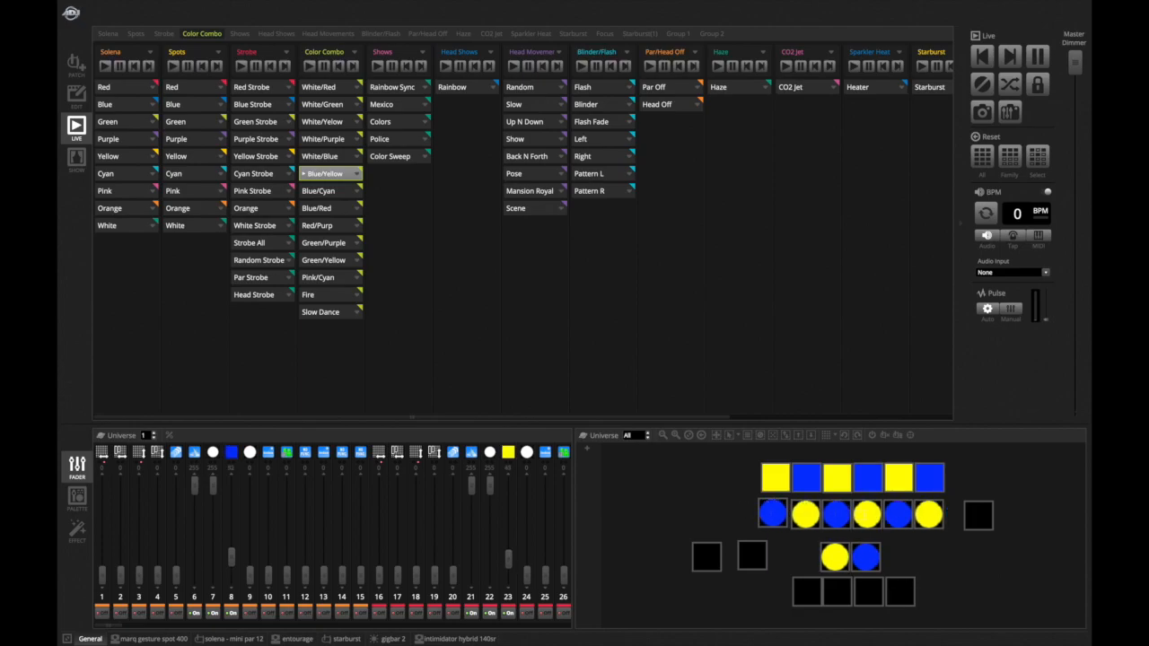
# - Open the palette view and select a single marq gesture spot 400 fixture in the layout to show its color wheel
pyautogui.moveTo(813, 493)
pyautogui.click(76, 495)
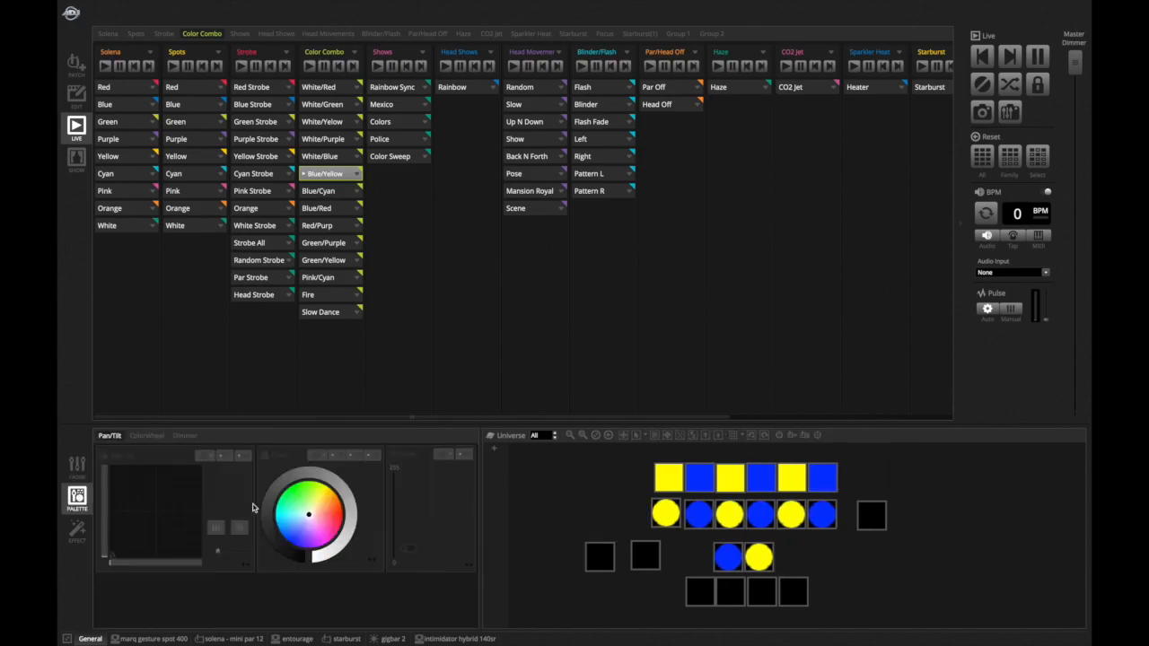
pyautogui.click(654, 509)
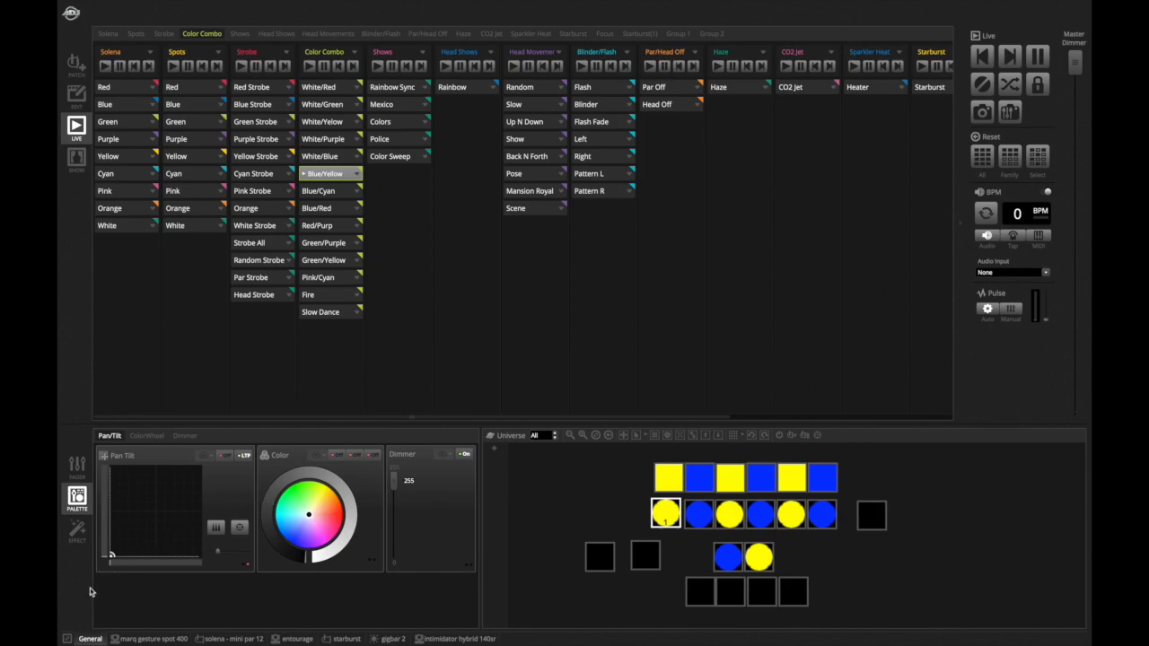
pyautogui.click(149, 639)
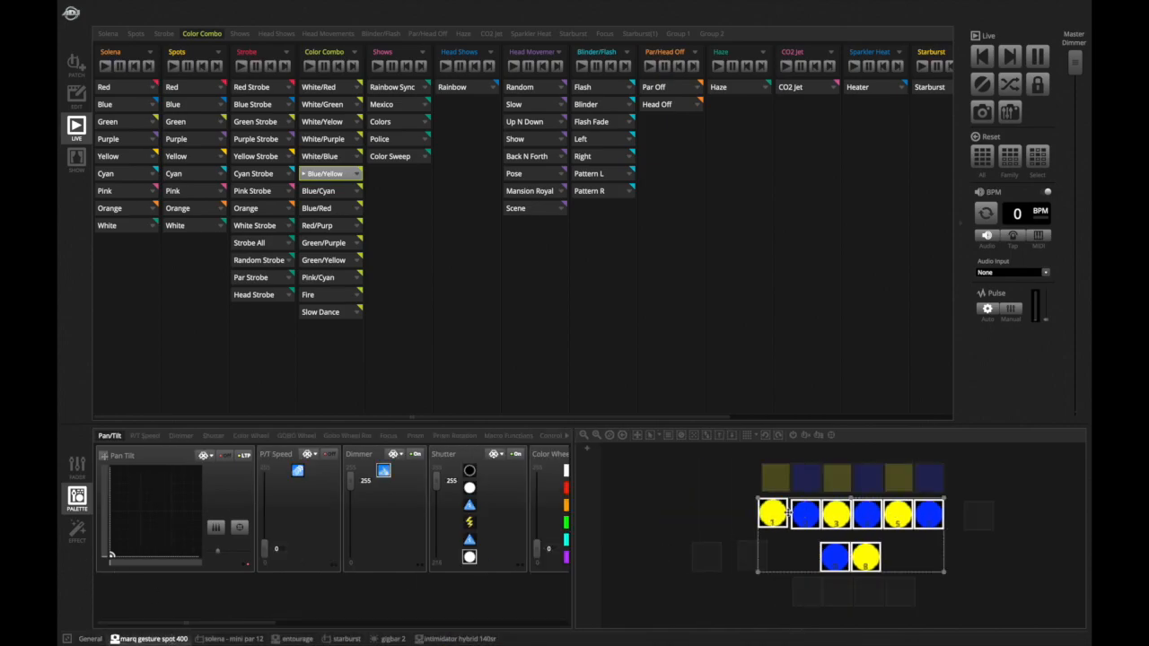
pyautogui.click(770, 514)
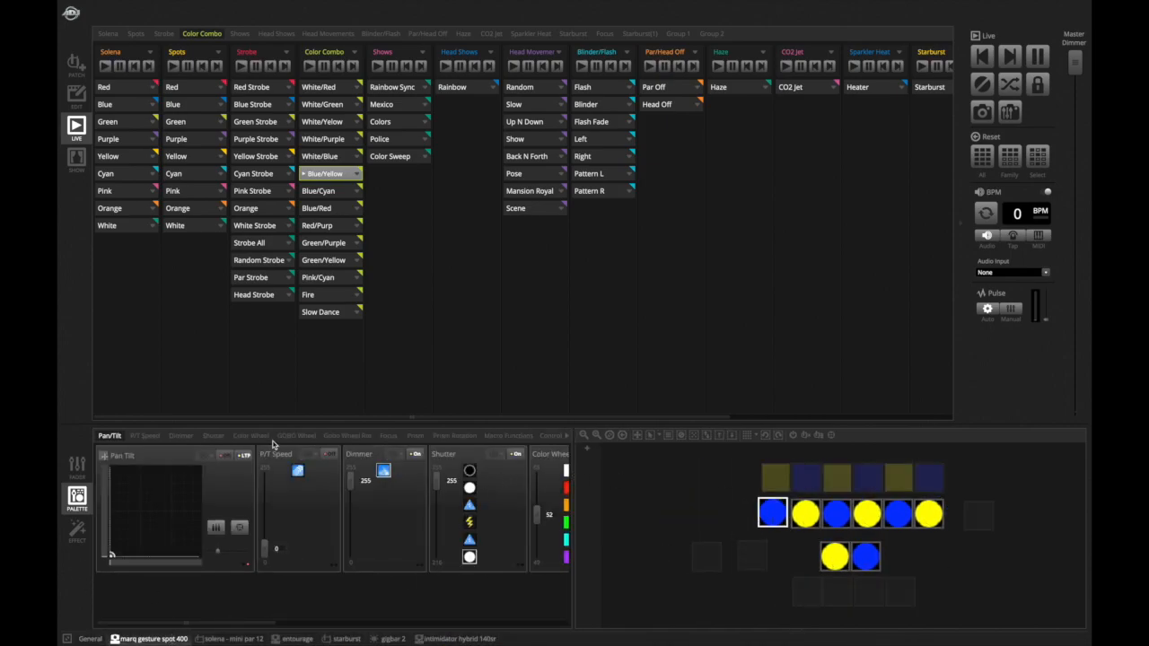
pyautogui.scroll(-3, 299, 529)
pyautogui.scroll(-2, 299, 532)
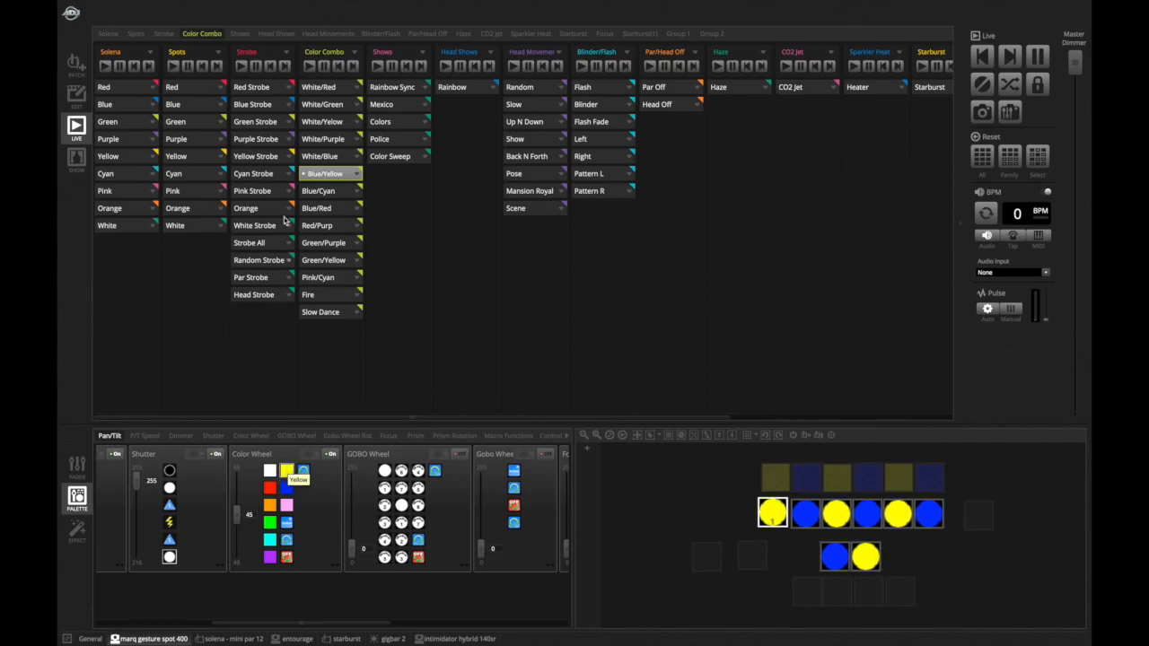
# - Switch to Edit mode to preview the Blue/Yellow scene and inspect its two steps
pyautogui.click(78, 96)
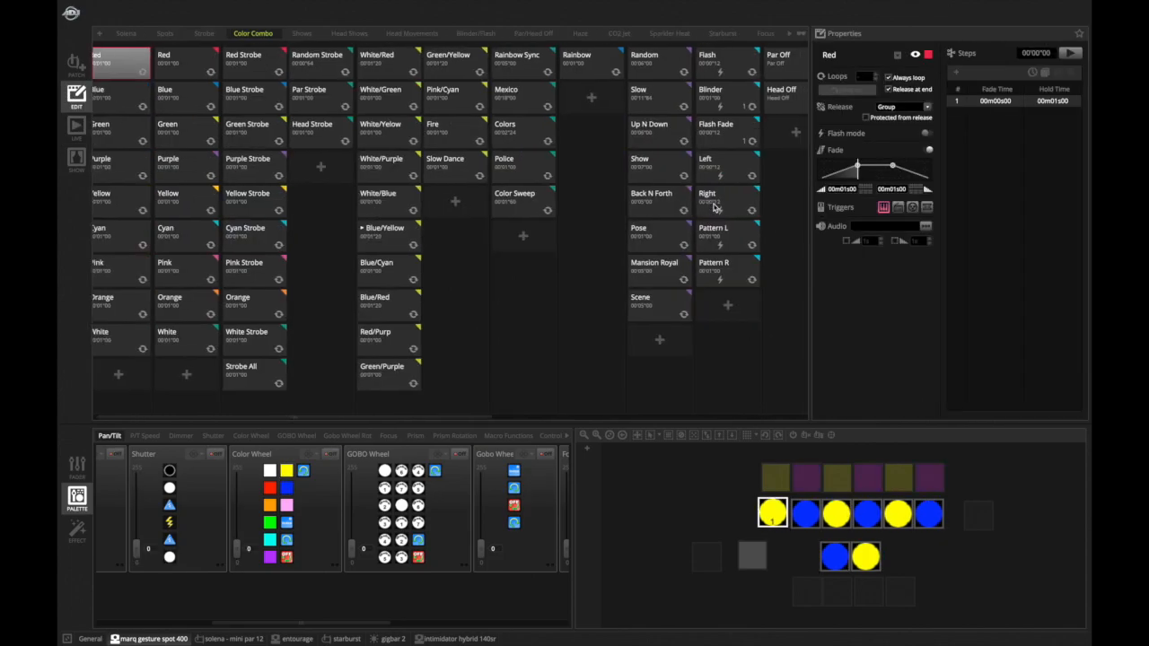
pyautogui.click(369, 235)
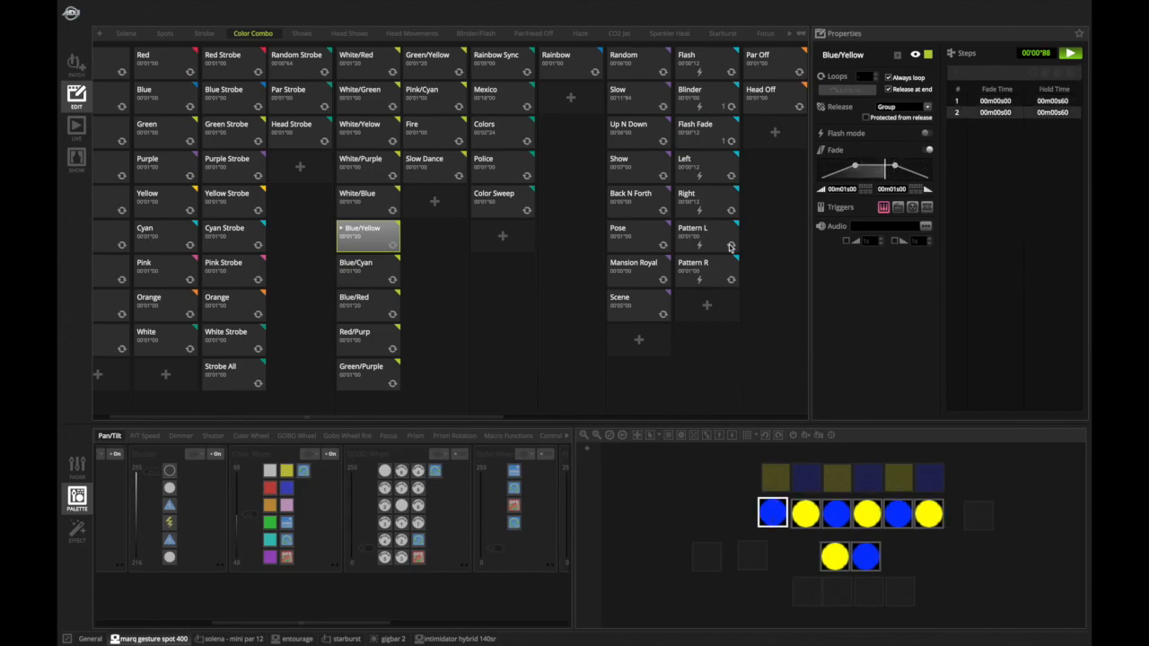
pyautogui.click(1072, 53)
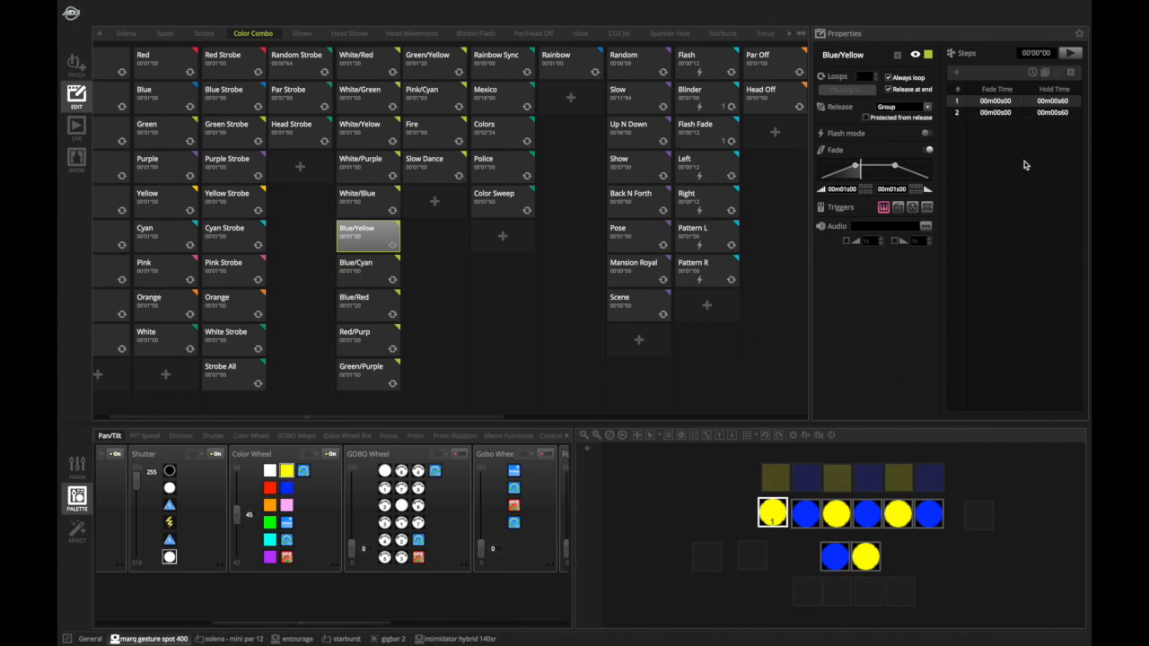
pyautogui.click(1017, 123)
pyautogui.click(1005, 112)
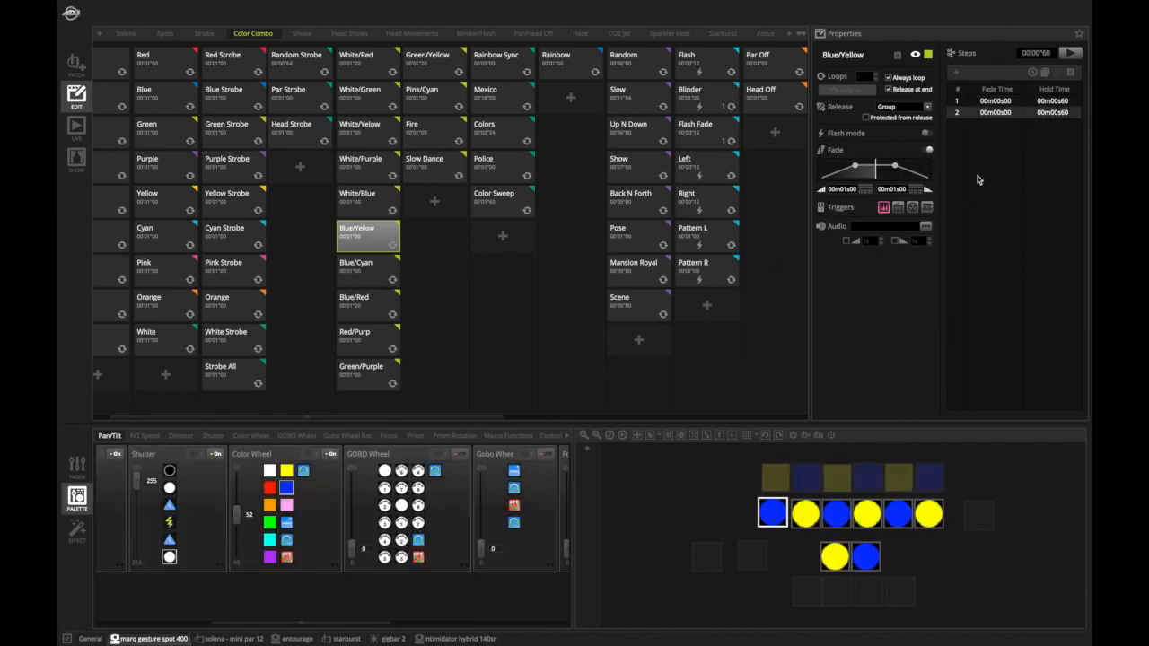
pyautogui.click(1001, 102)
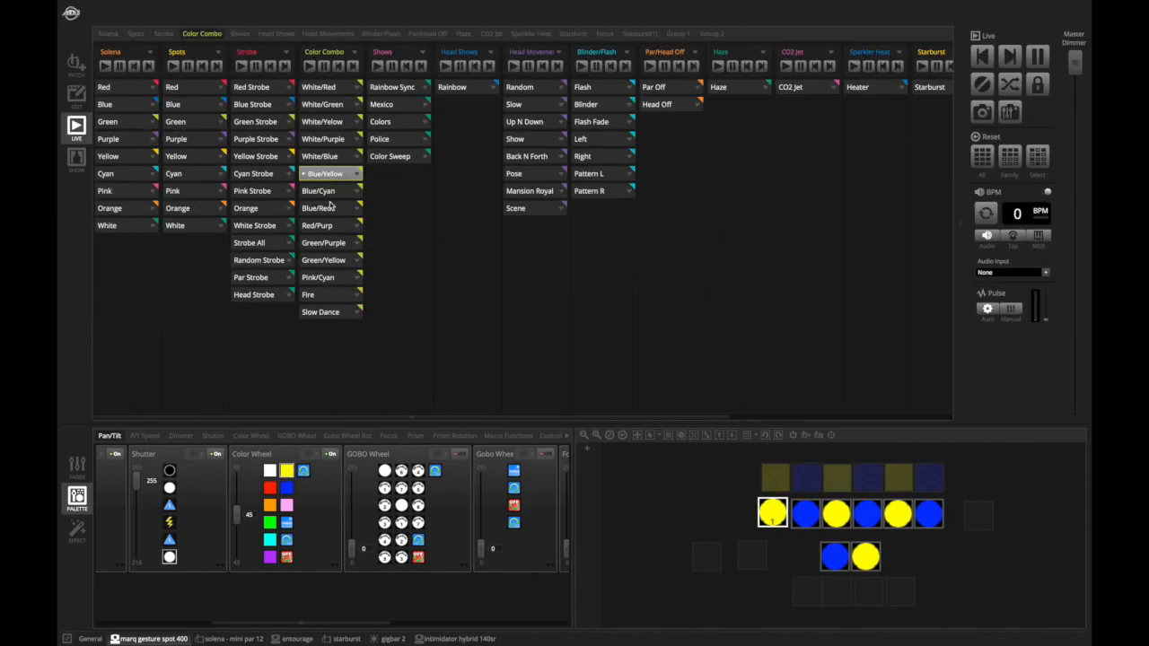
# - Play the Blue/Cyan, Blue/Red, Red/Purp and Green/Purple color combo scenes in turn
pyautogui.click(328, 195)
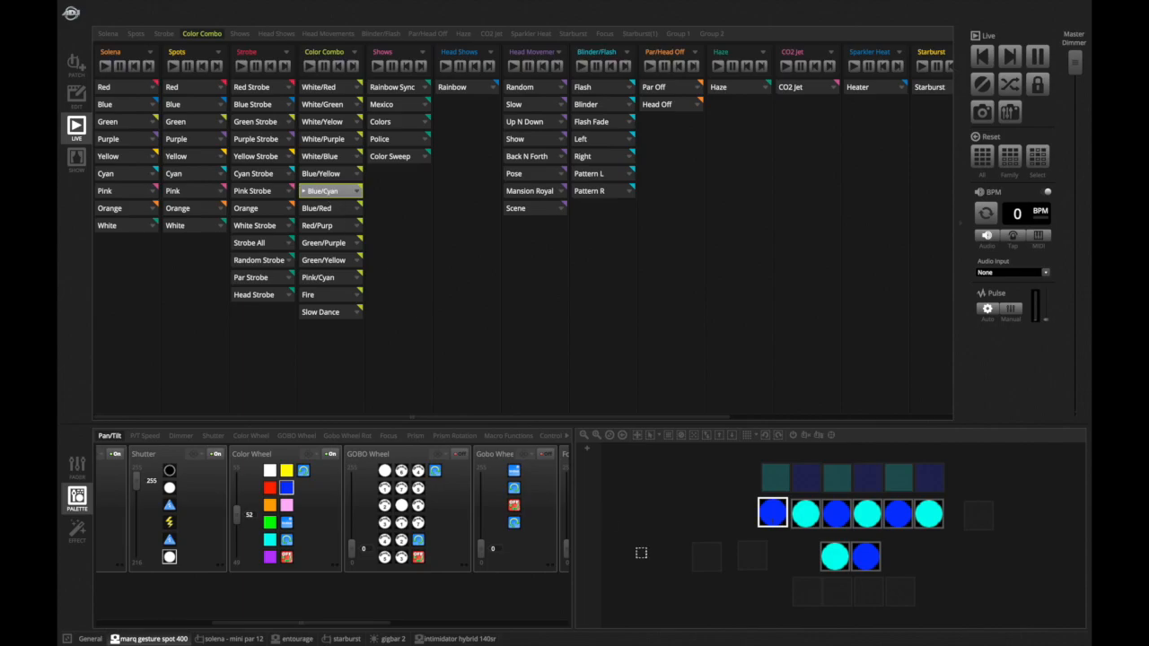
pyautogui.moveTo(785, 501)
pyautogui.click(316, 208)
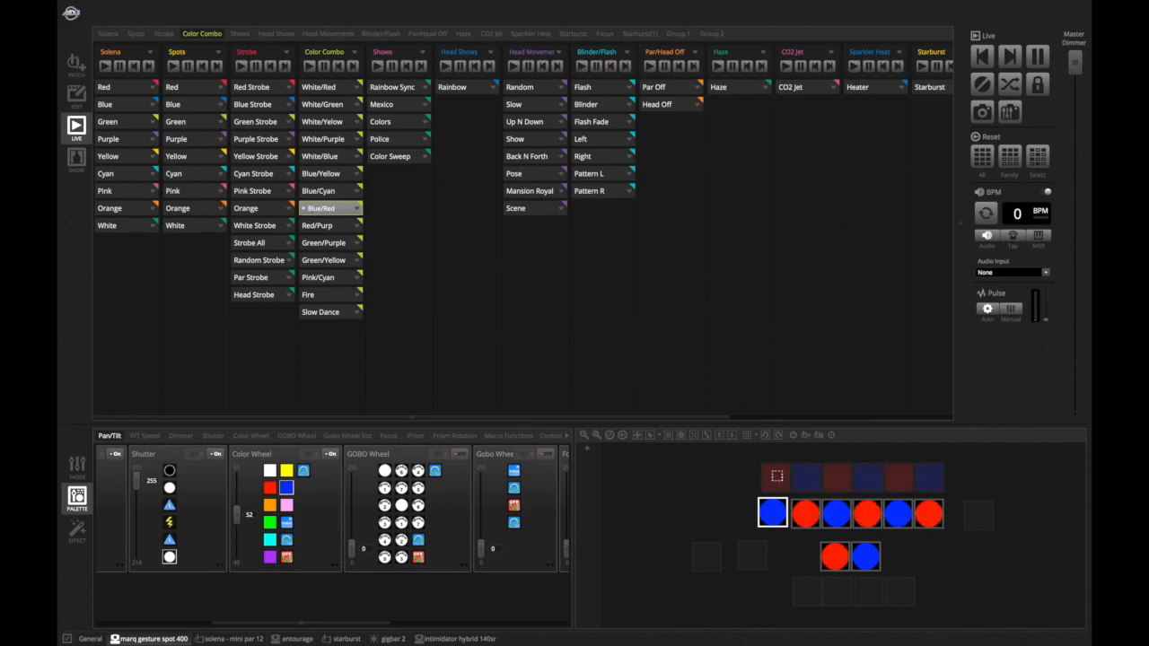
pyautogui.click(330, 227)
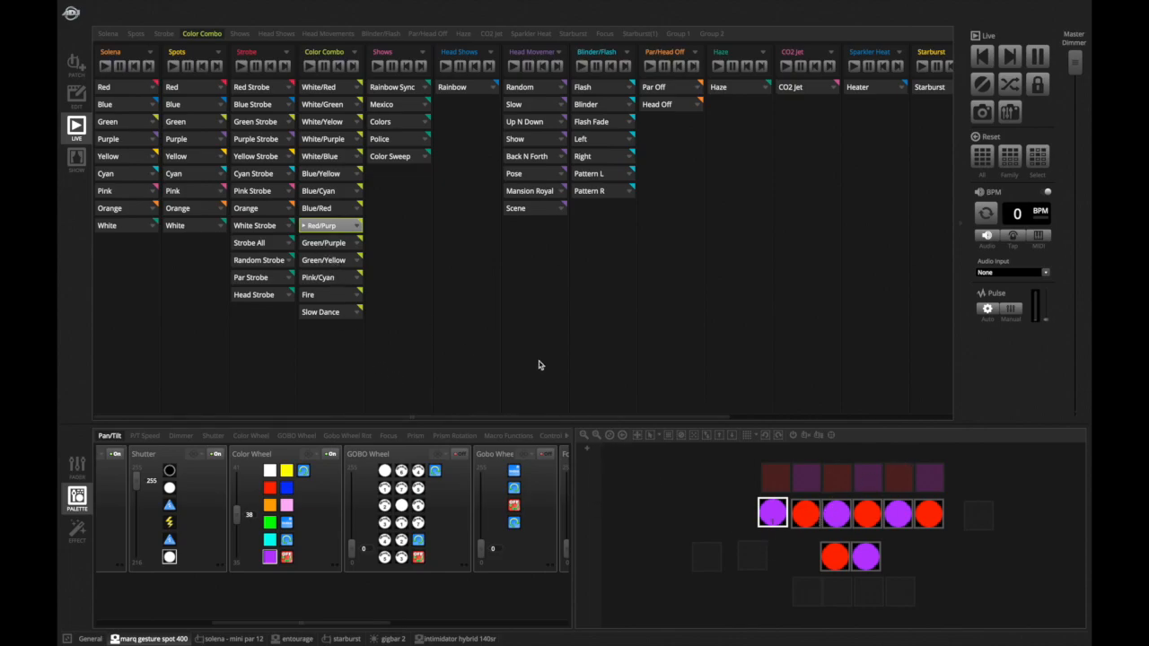
pyautogui.click(329, 245)
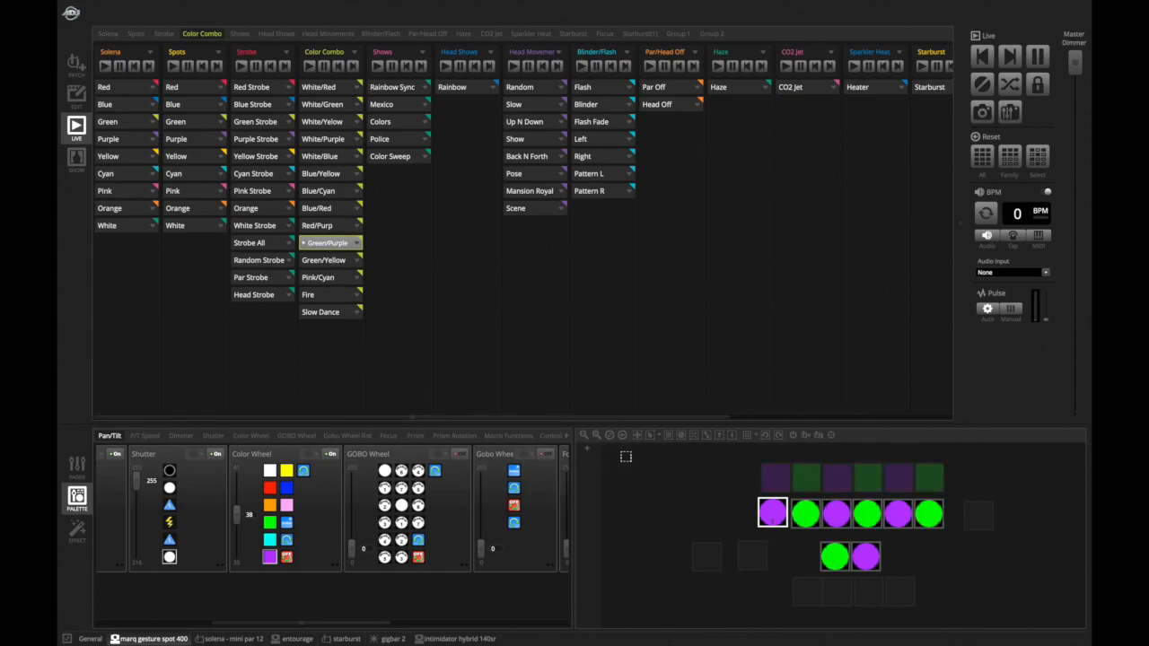
# - Play the Green/Yellow, Pink/Cyan and Fire color combo scenes in turn
pyautogui.click(343, 263)
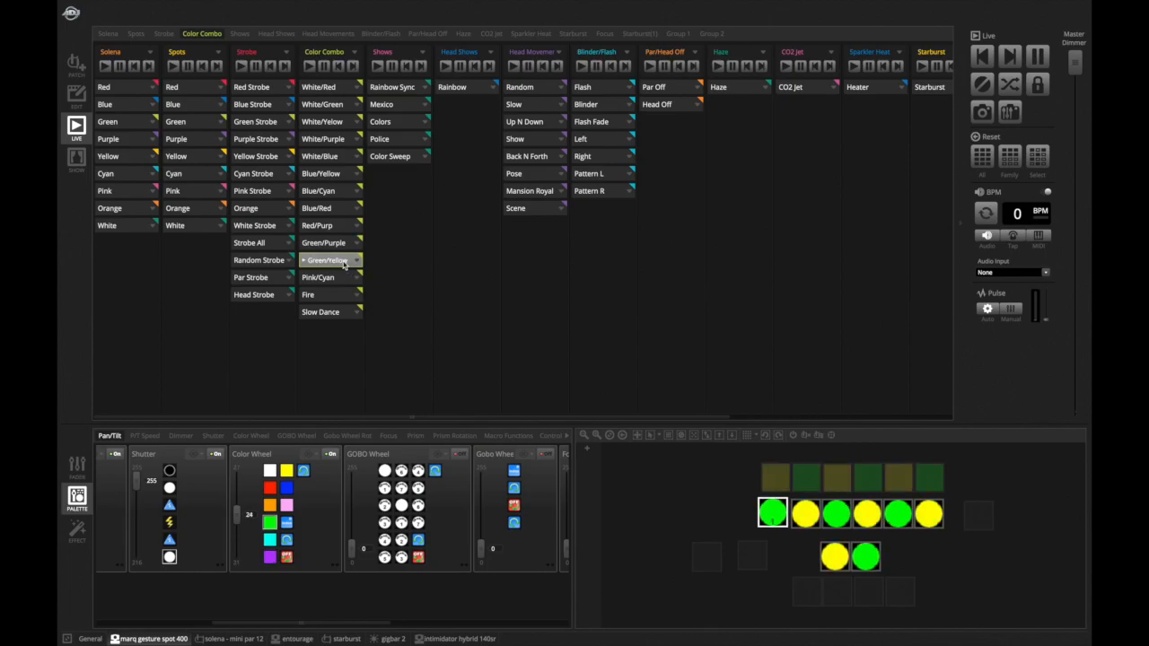
pyautogui.click(325, 281)
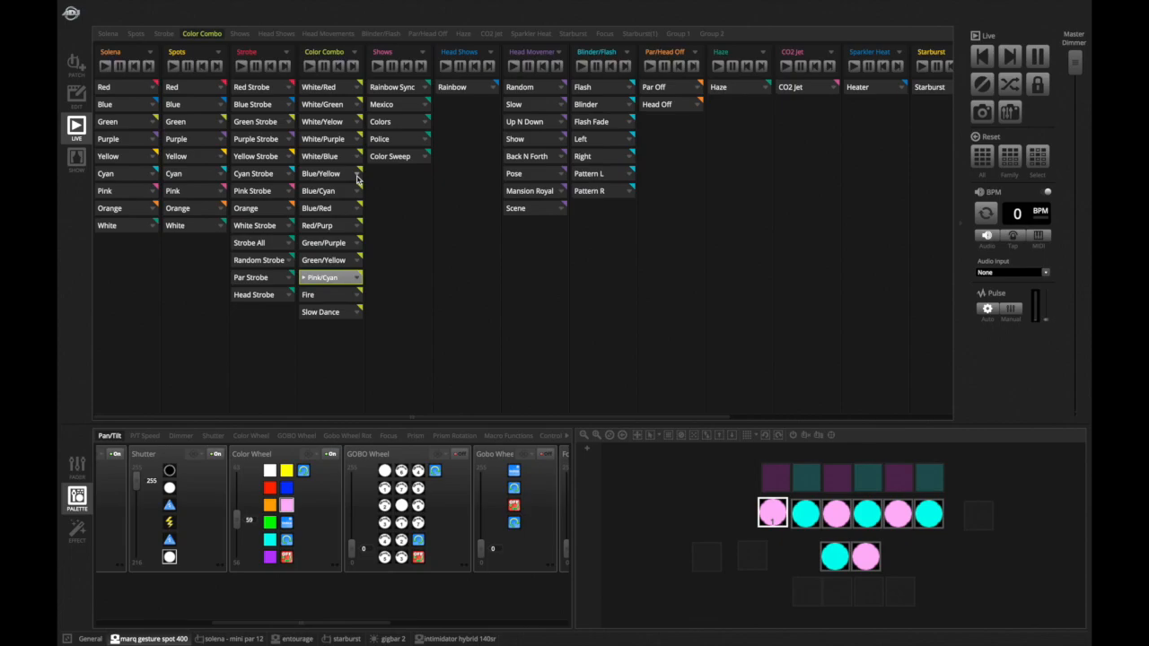
pyautogui.click(325, 296)
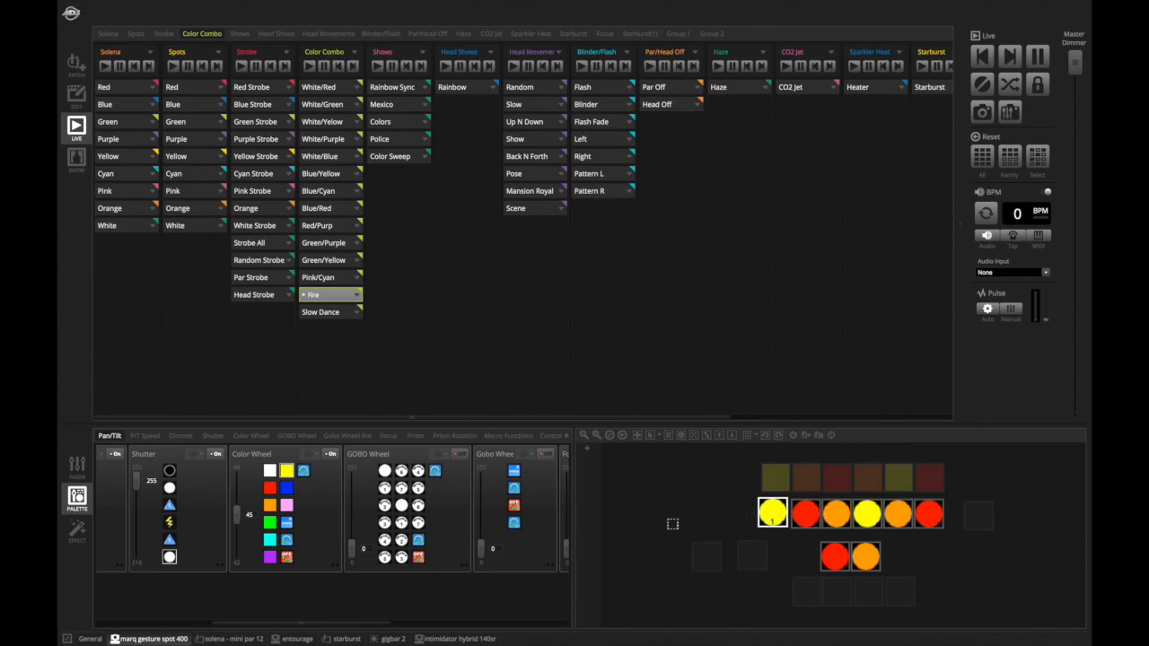
# - Play the Slow Dance scene from the marq gesture spot 400 fixture tab, then return to the General tab
pyautogui.moveTo(79, 641)
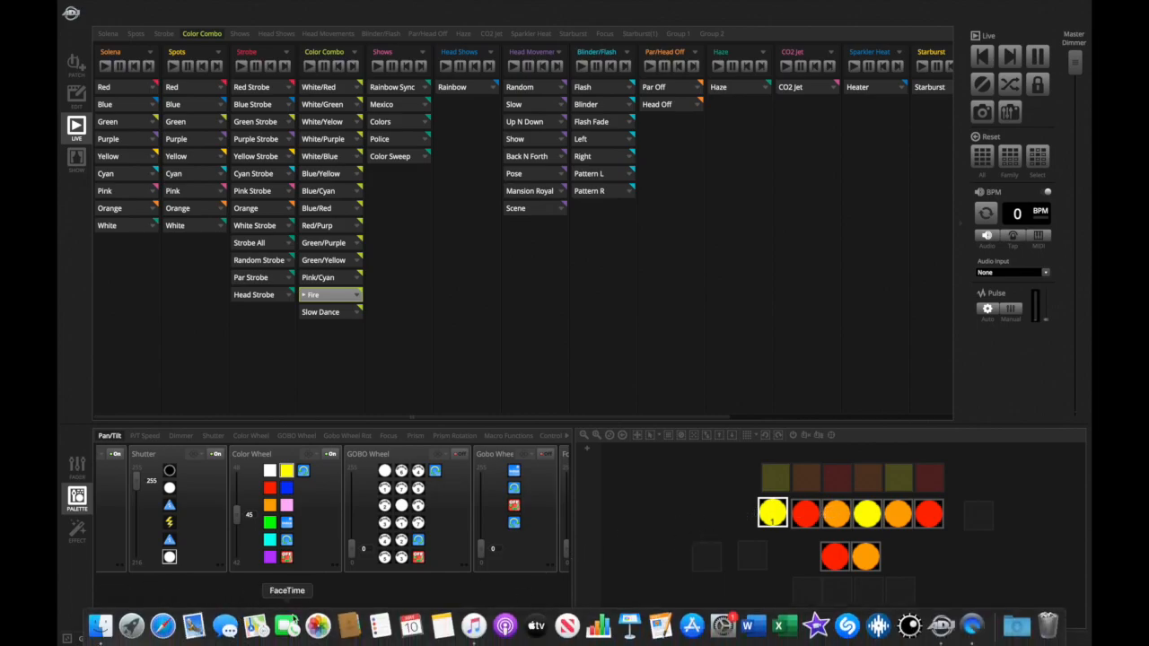
pyautogui.click(227, 639)
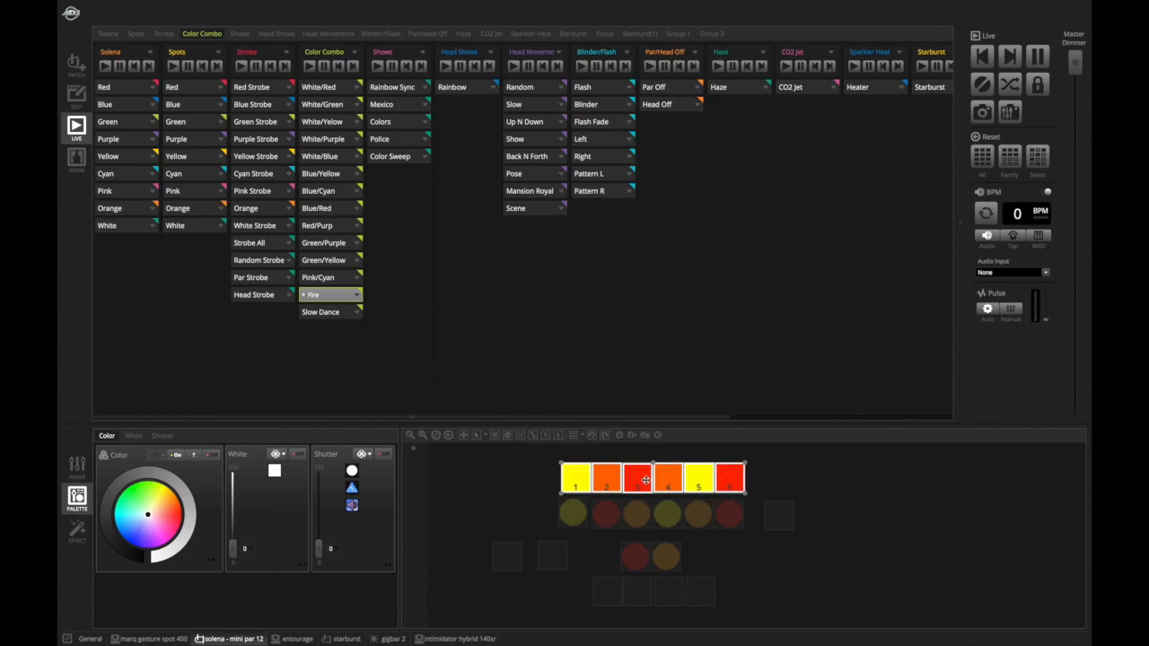
pyautogui.click(130, 636)
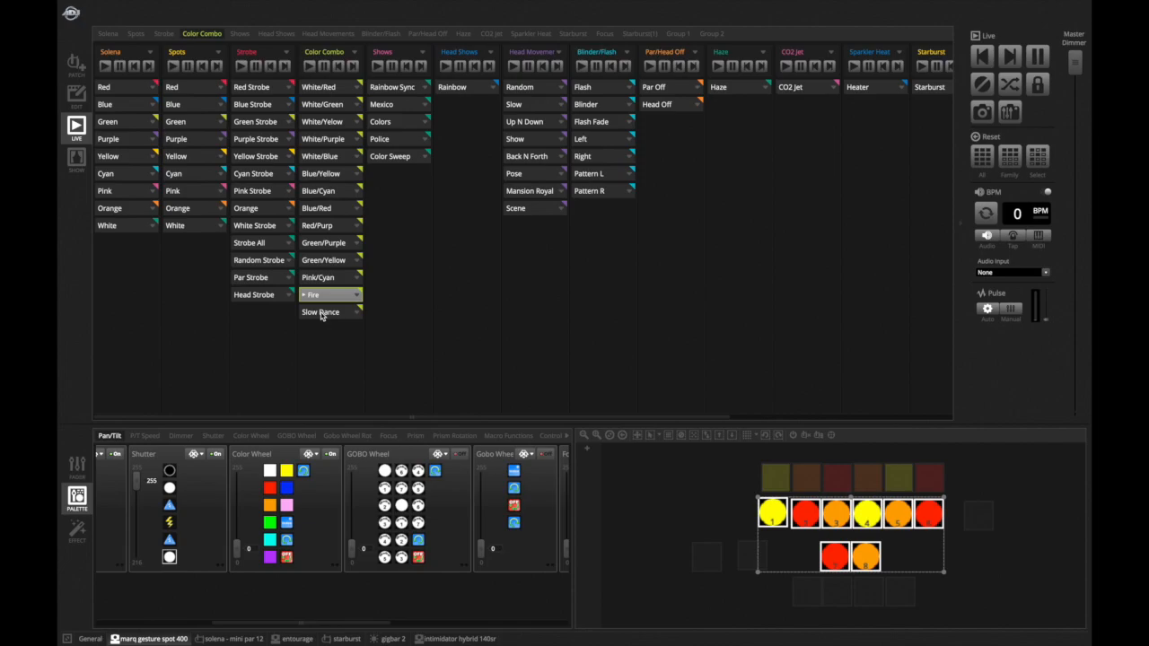
pyautogui.click(321, 312)
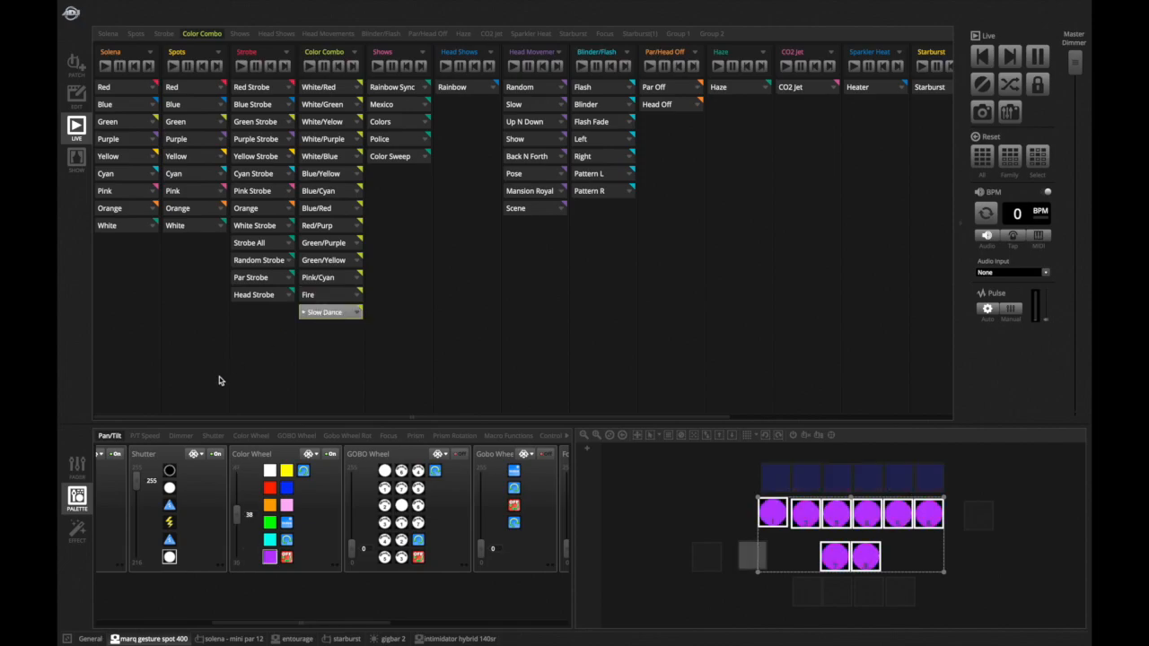
pyautogui.click(90, 638)
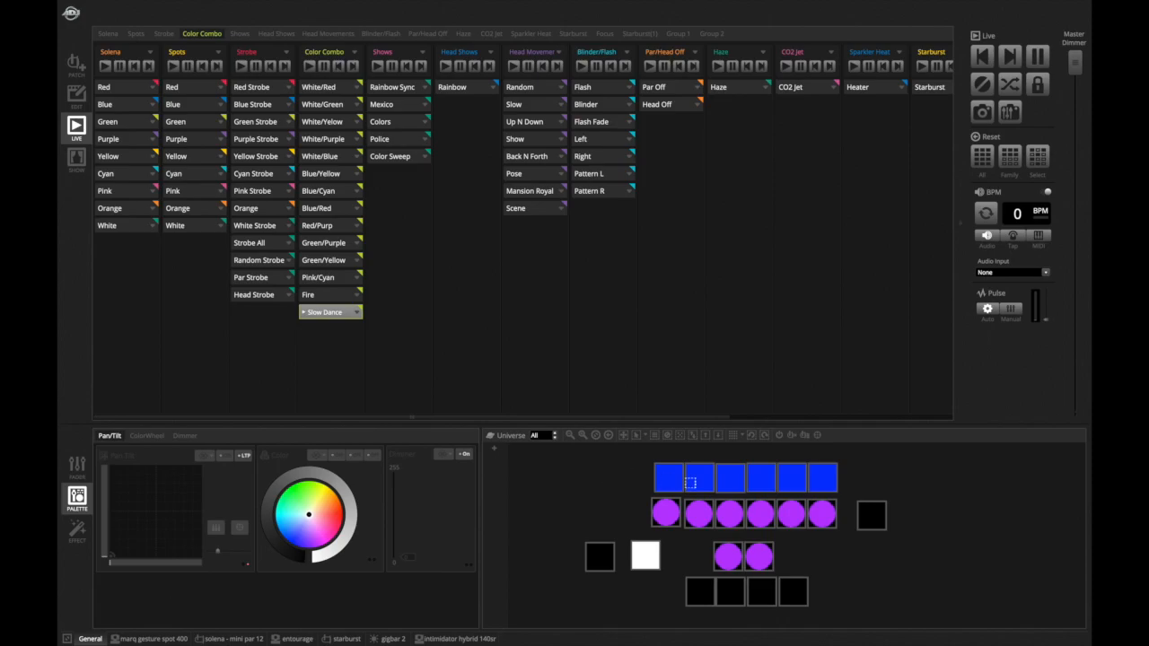
pyautogui.moveTo(826, 481)
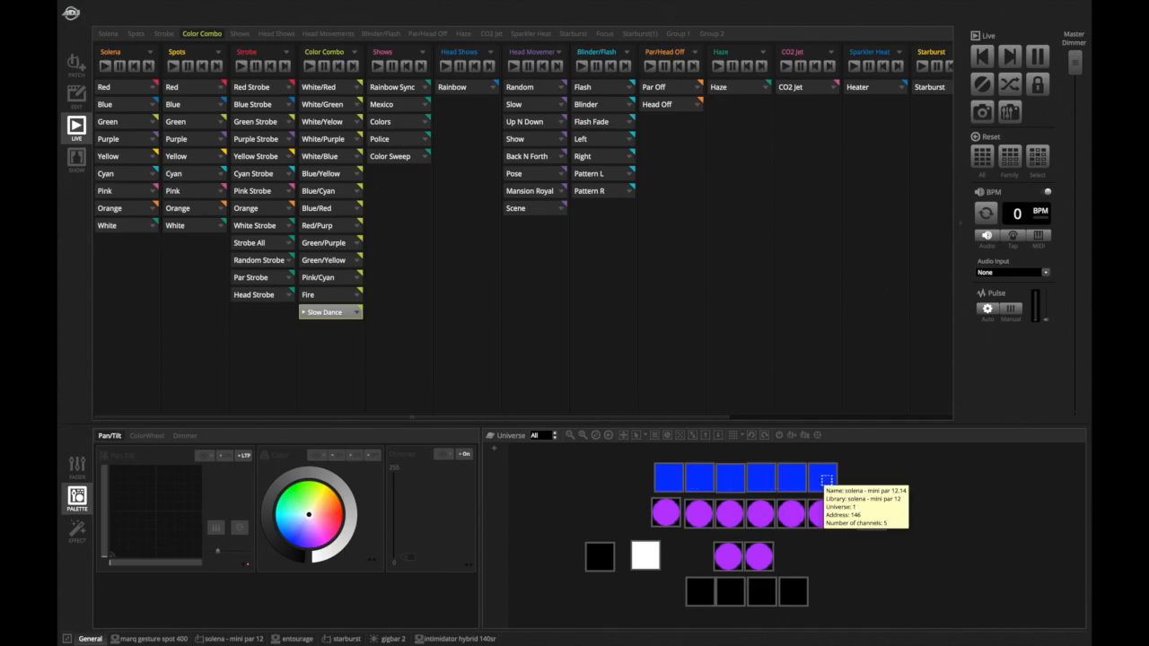
pyautogui.moveTo(672, 516)
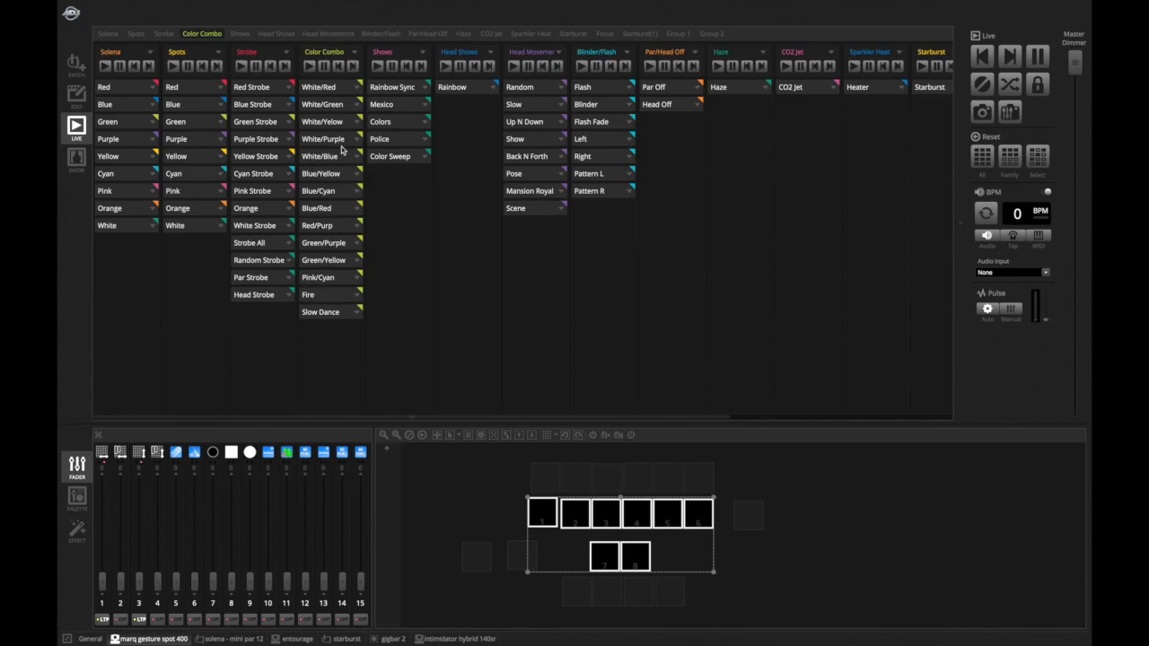
pyautogui.click(90, 638)
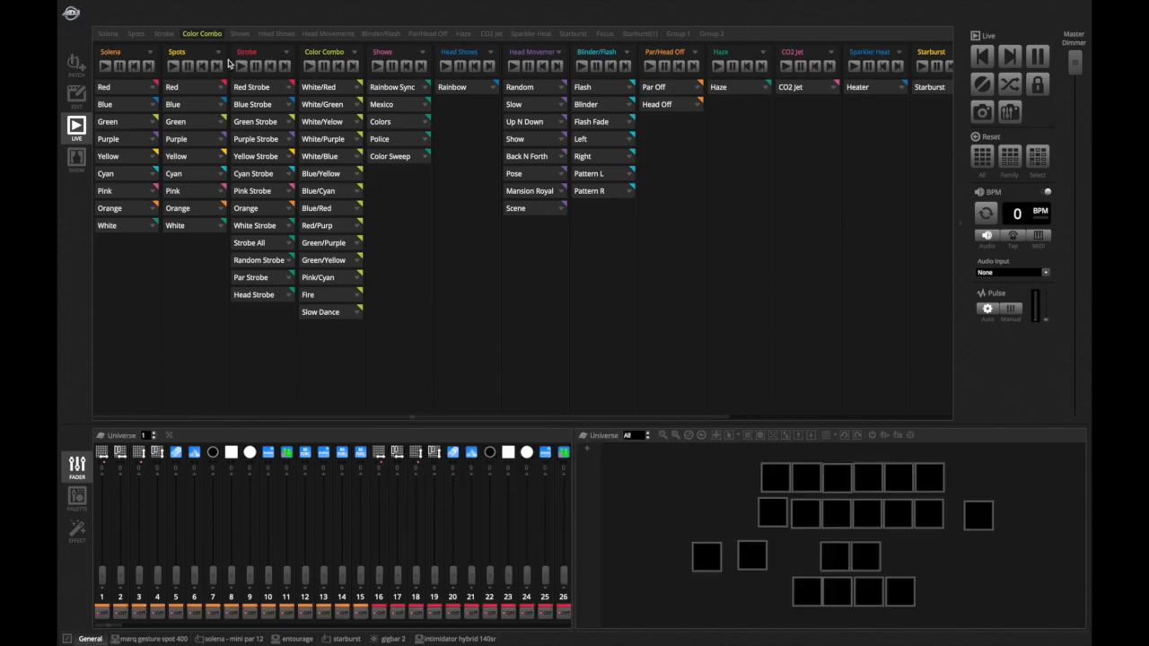
# - Play Solena Blue, Cyan and Purple together with Spots Pink and Green colors
pyautogui.click(142, 107)
pyautogui.click(184, 195)
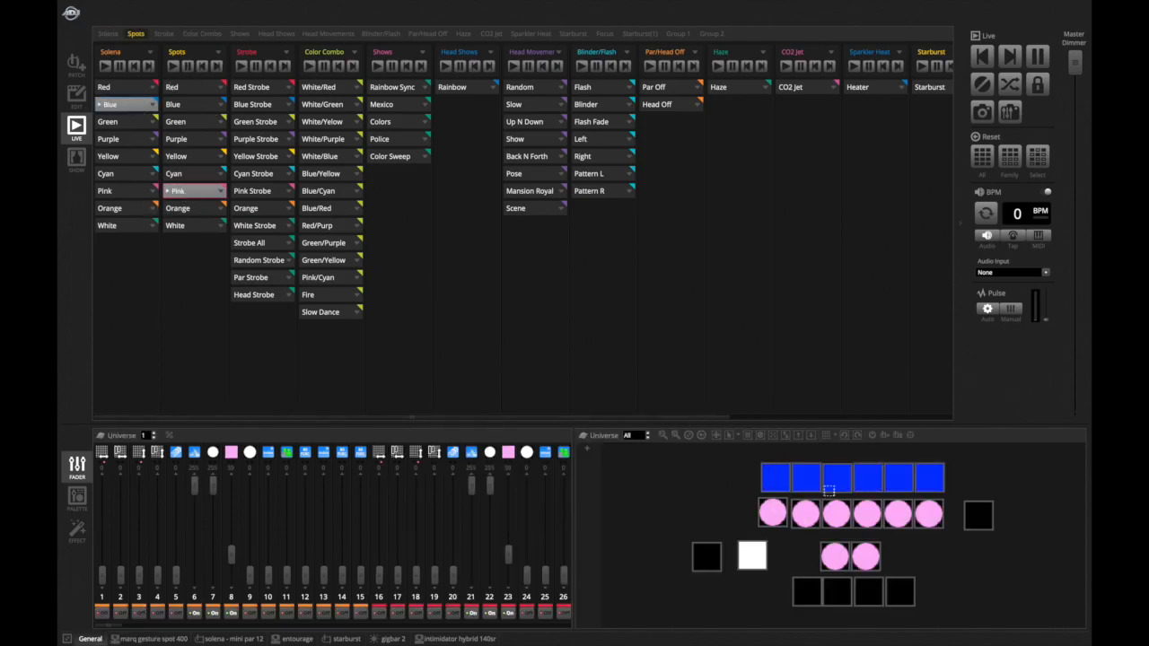
pyautogui.click(125, 176)
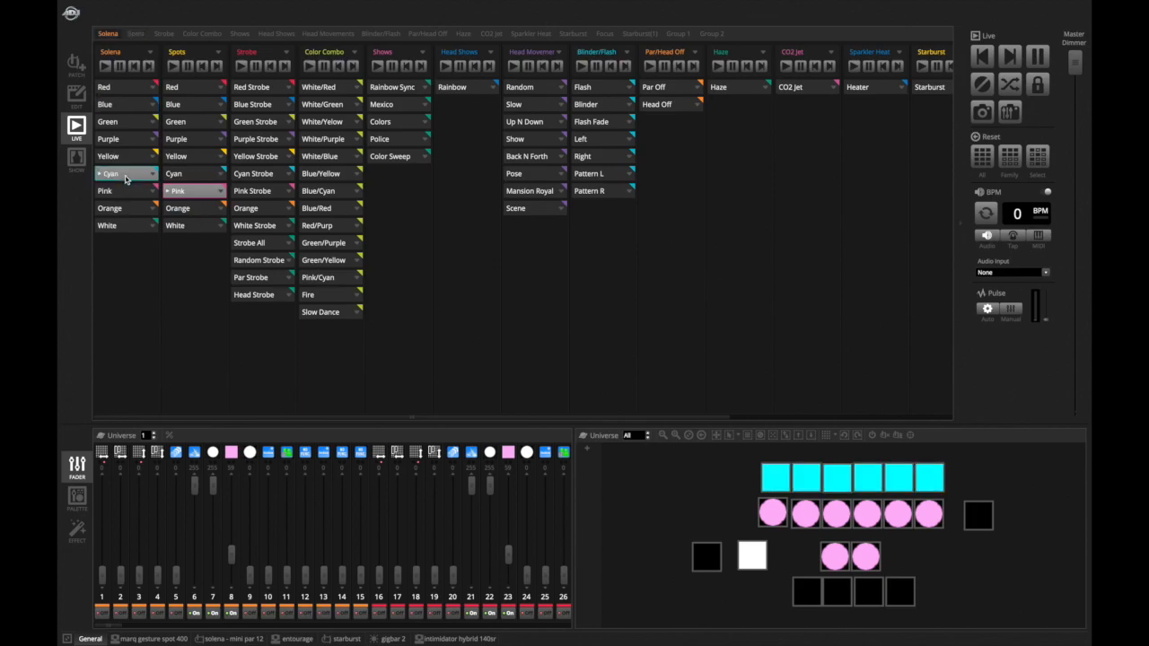
pyautogui.click(119, 143)
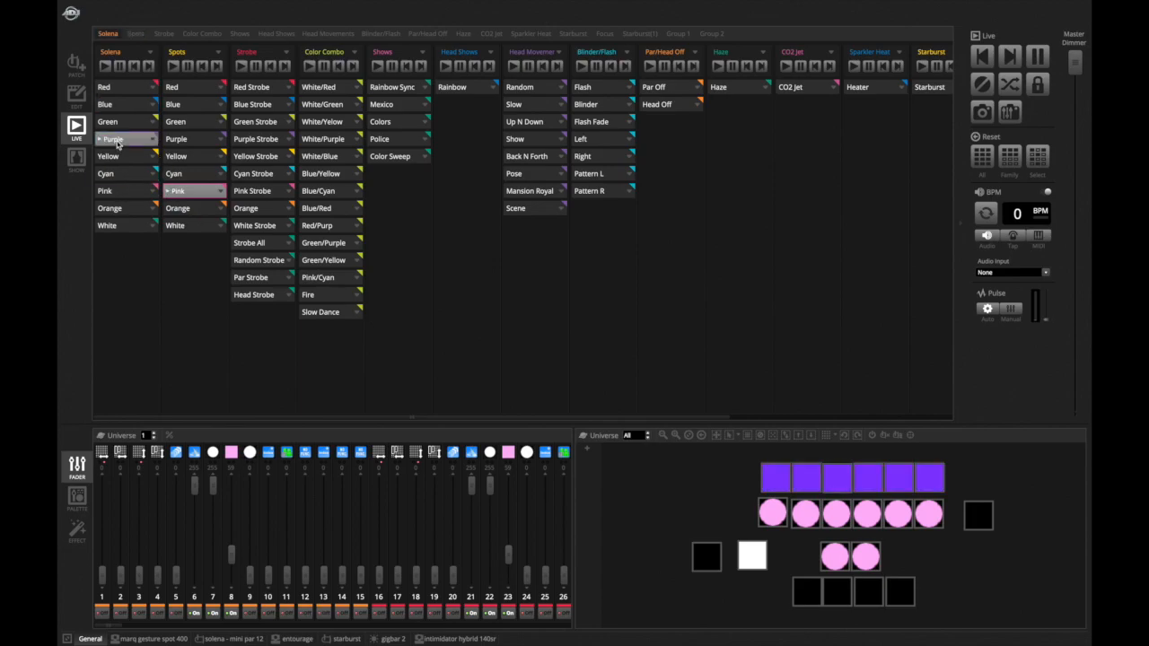
pyautogui.click(181, 123)
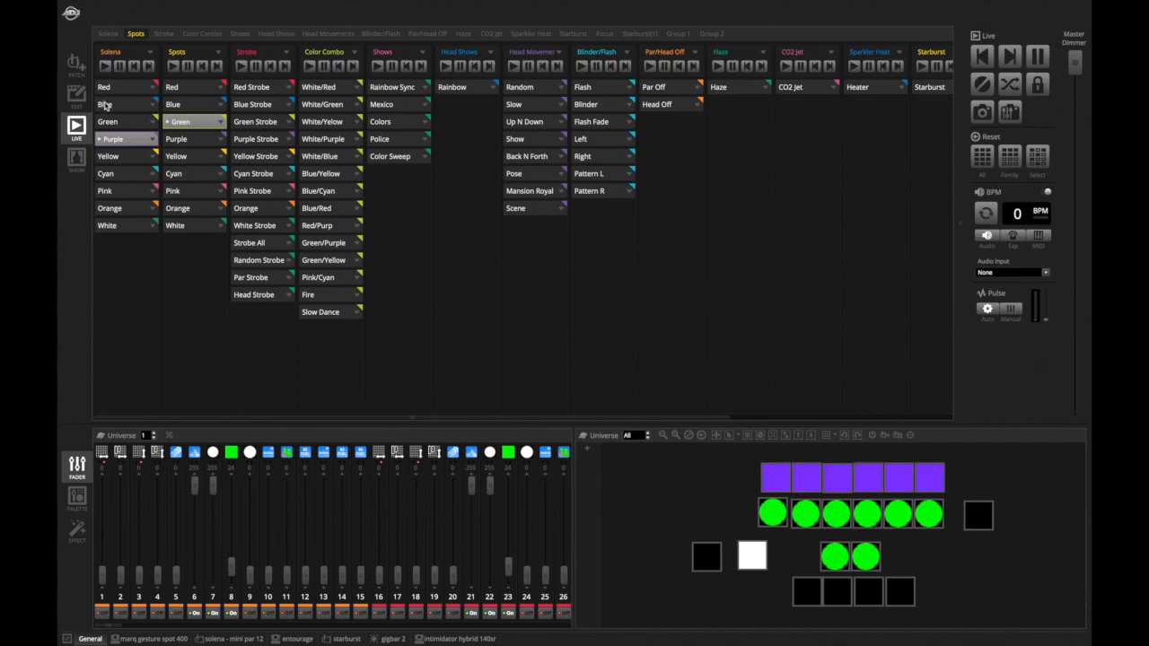
# - Select Solena Blue and Spots Red, then play the Rainbow Sync show
pyautogui.click(106, 106)
pyautogui.click(177, 89)
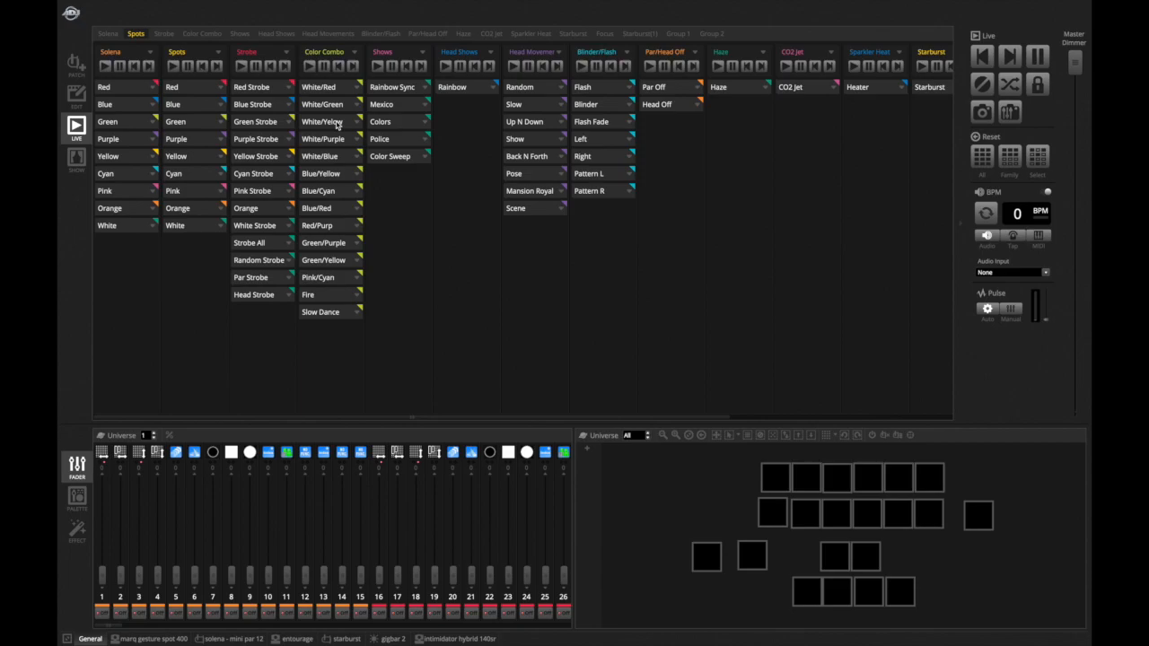
pyautogui.click(417, 79)
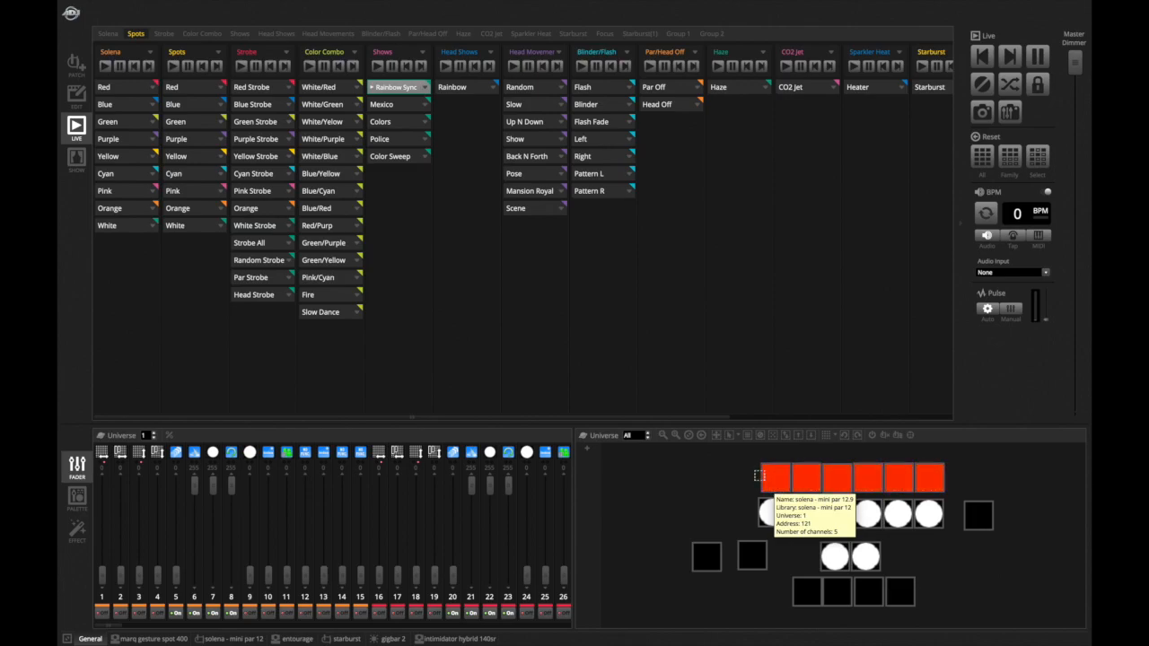
pyautogui.moveTo(933, 489)
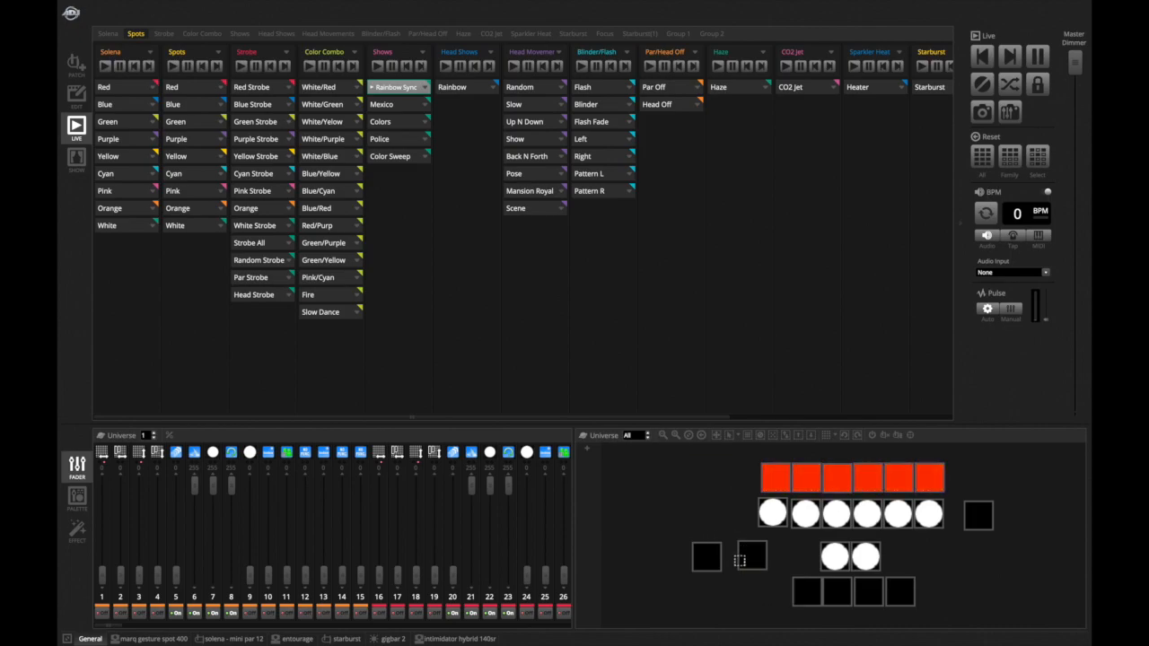
# - Play the Mexico show, then stop it again
pyautogui.click(386, 105)
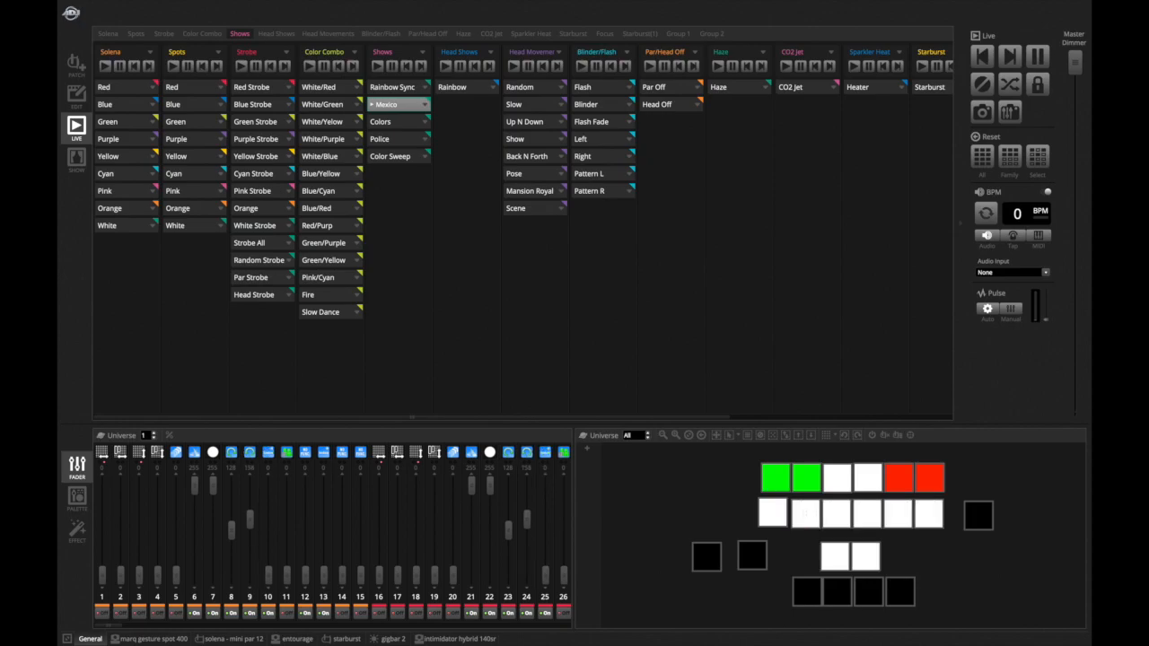
pyautogui.moveTo(805, 515)
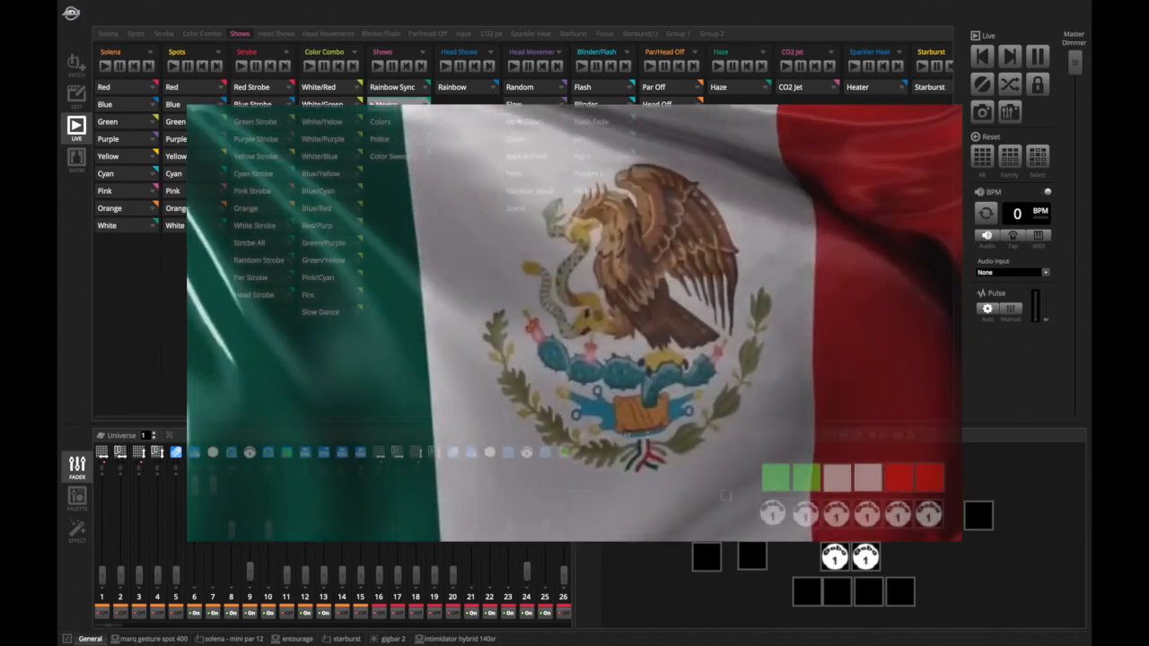
pyautogui.click(397, 106)
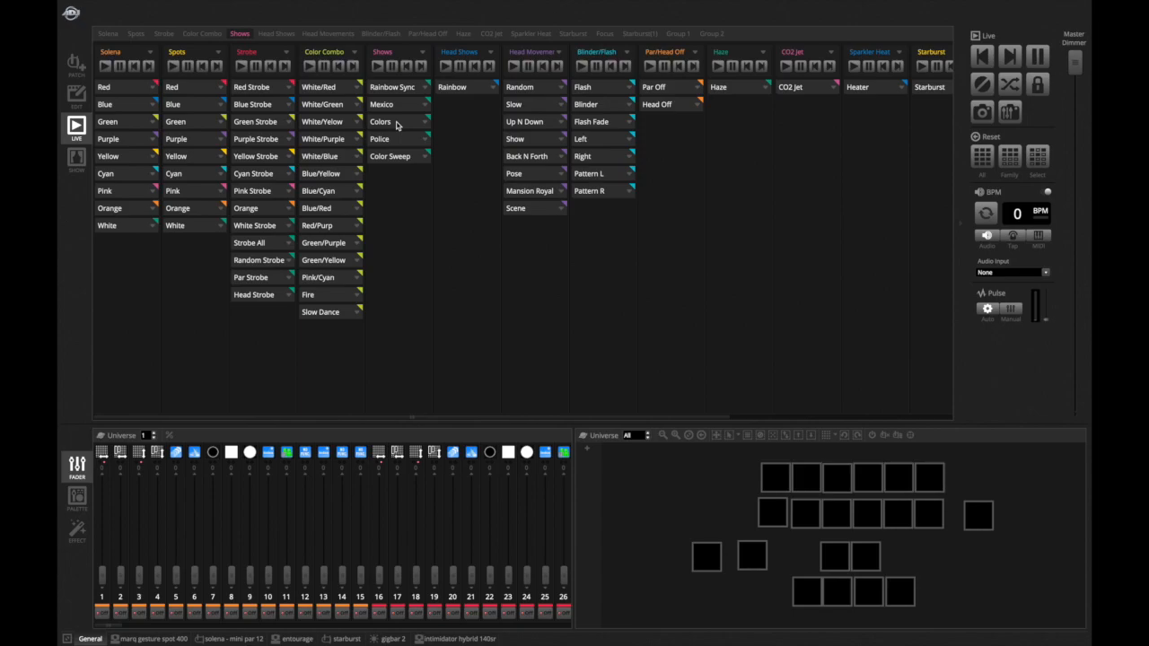
# - Play the Colors show and open the palette view for the marq gesture spot 400 fixtures
pyautogui.click(397, 122)
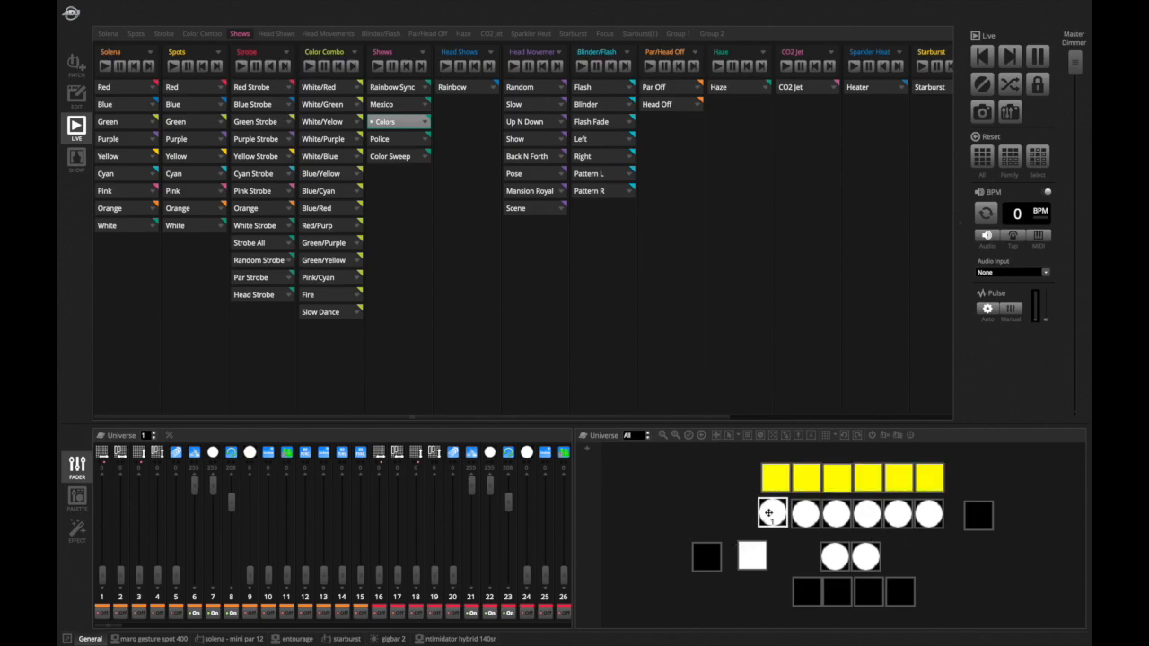
pyautogui.click(76, 507)
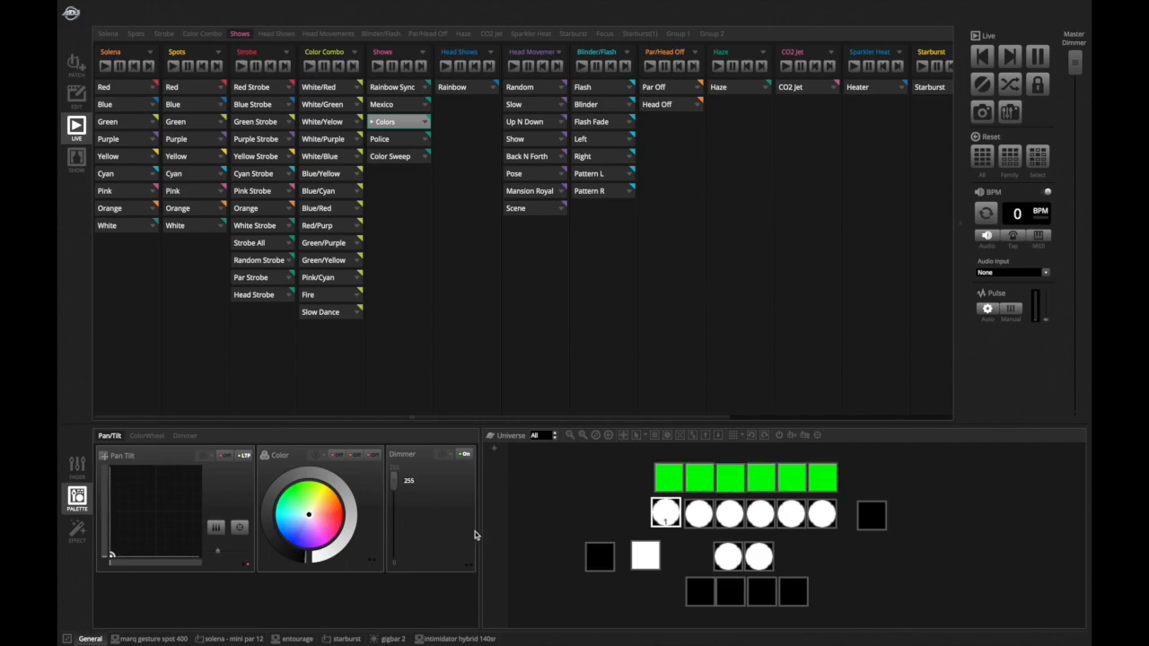
pyautogui.click(157, 638)
pyautogui.hscroll(-5, 282, 581)
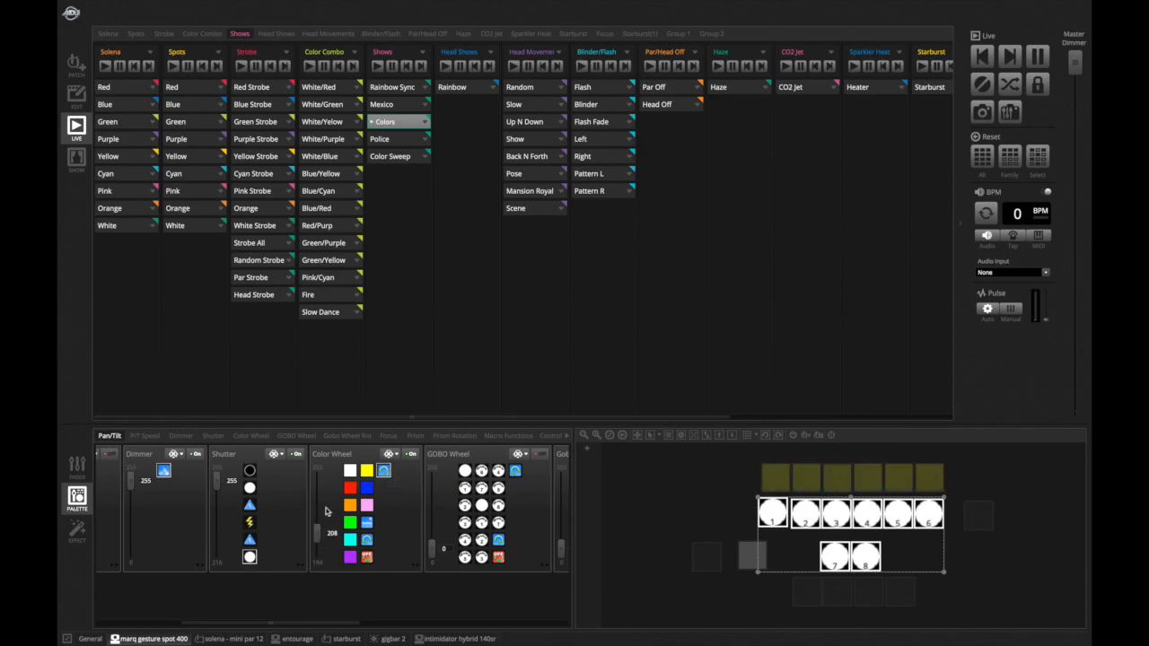
# - Adjust the spot fixtures' color wheel channel through several colors, ending at 239
pyautogui.moveTo(315, 537); pyautogui.dragTo(317, 487)
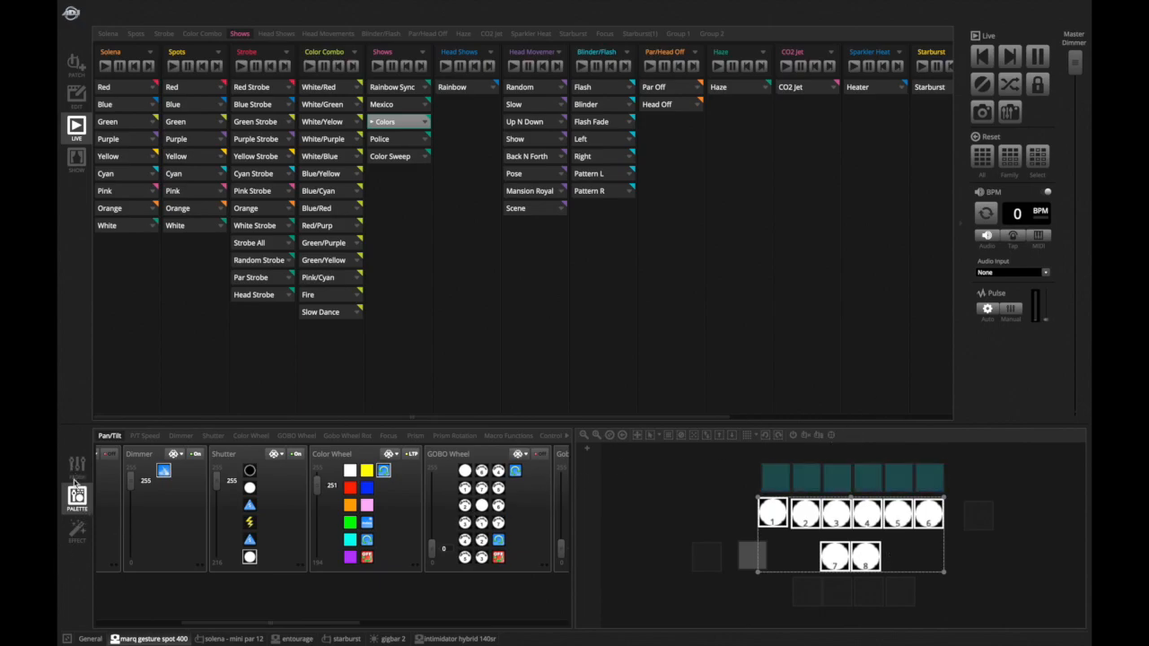
pyautogui.hscroll(4, 404, 490)
pyautogui.hscroll(-5, 405, 490)
pyautogui.hscroll(2, 405, 490)
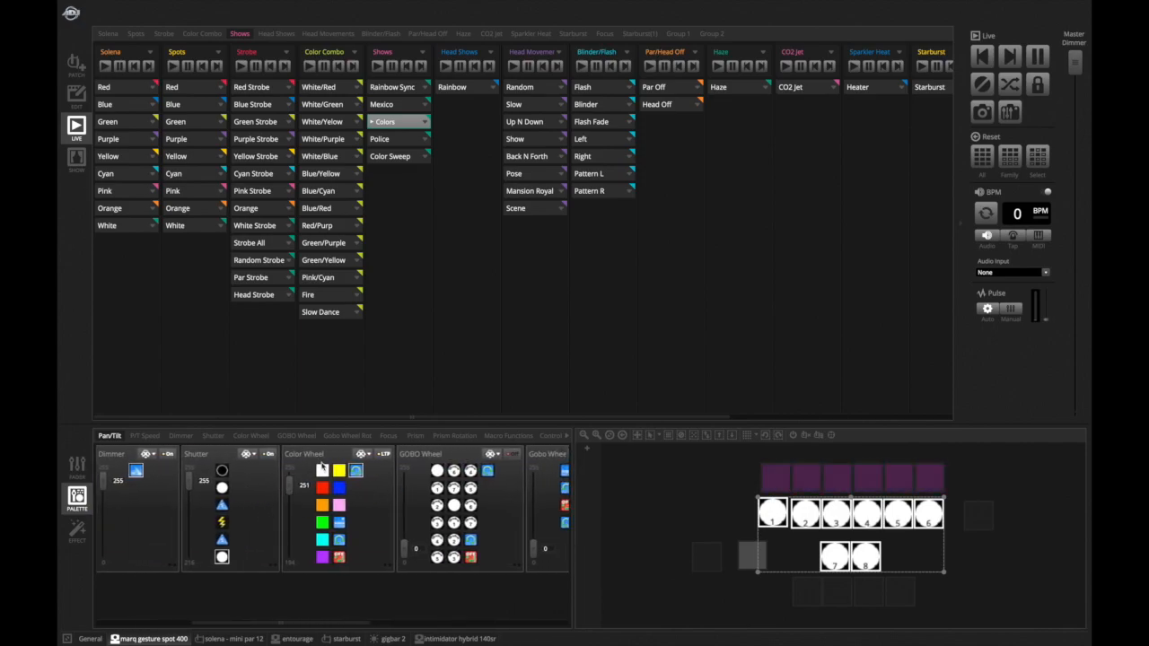
pyautogui.click(357, 472)
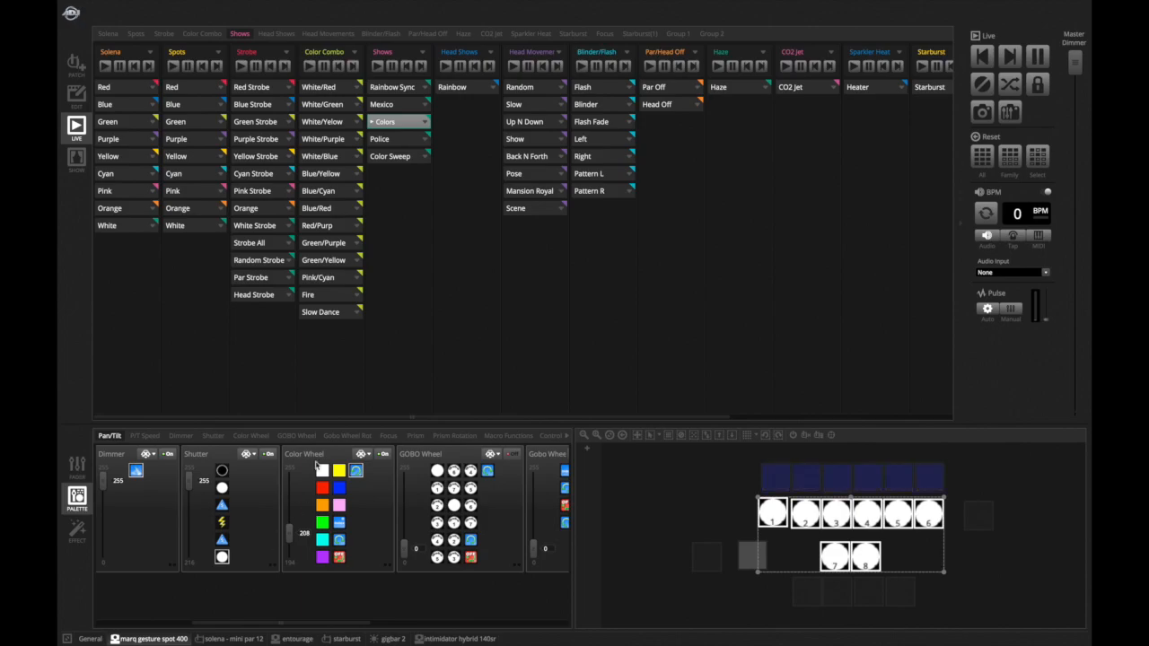
pyautogui.moveTo(289, 533); pyautogui.dragTo(289, 498)
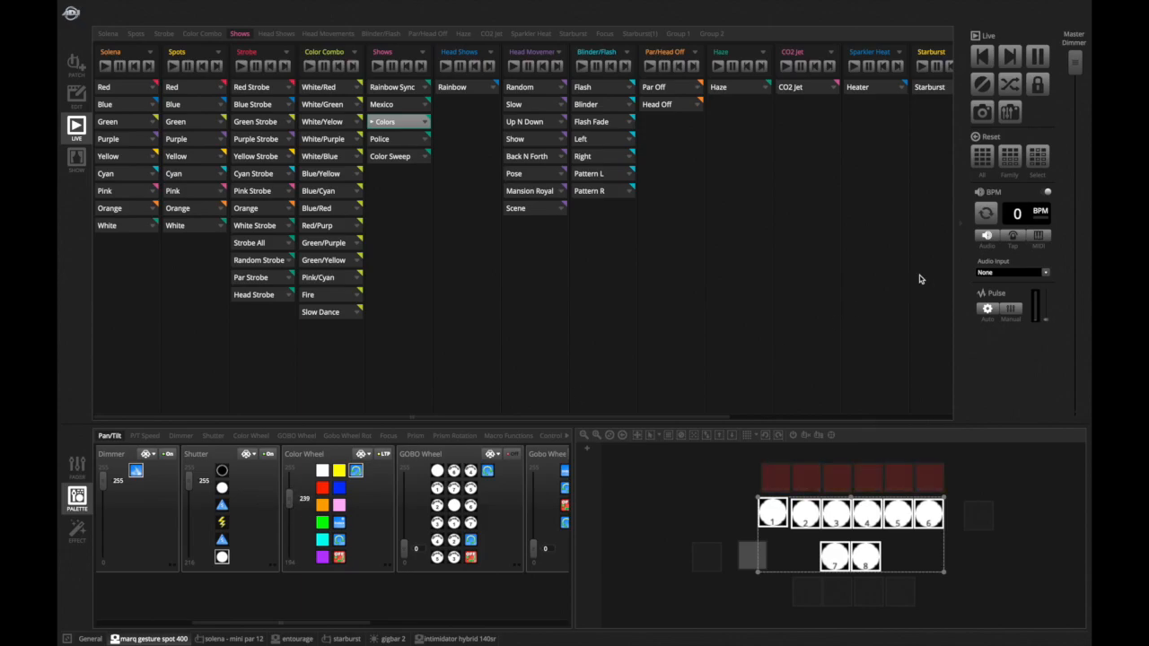
# - Reset all fixtures and return to the fader view
pyautogui.click(985, 157)
pyautogui.click(75, 467)
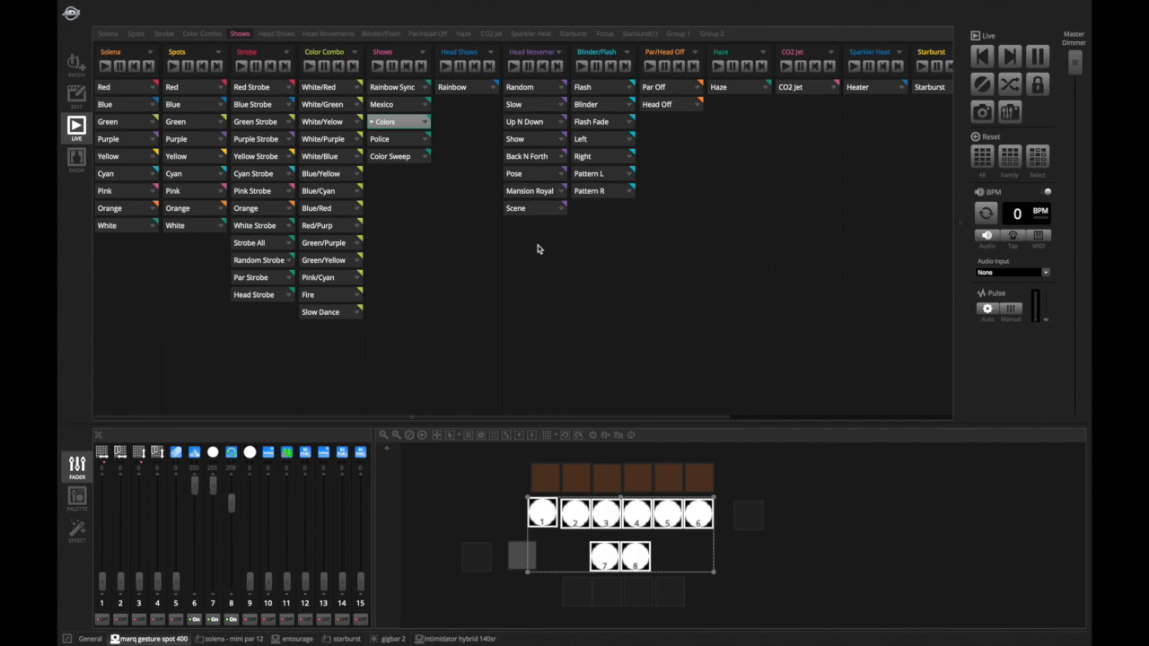
# - Switch to the solena mini par 12 tab and expand the Colors show's settings
pyautogui.click(205, 638)
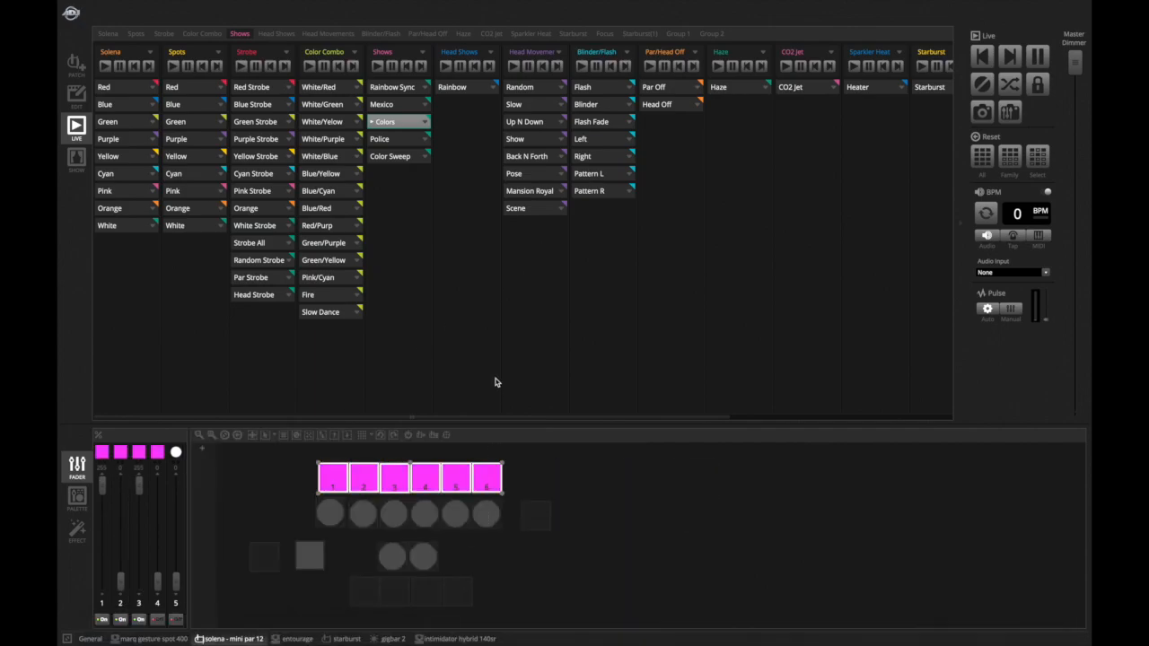
pyautogui.click(426, 123)
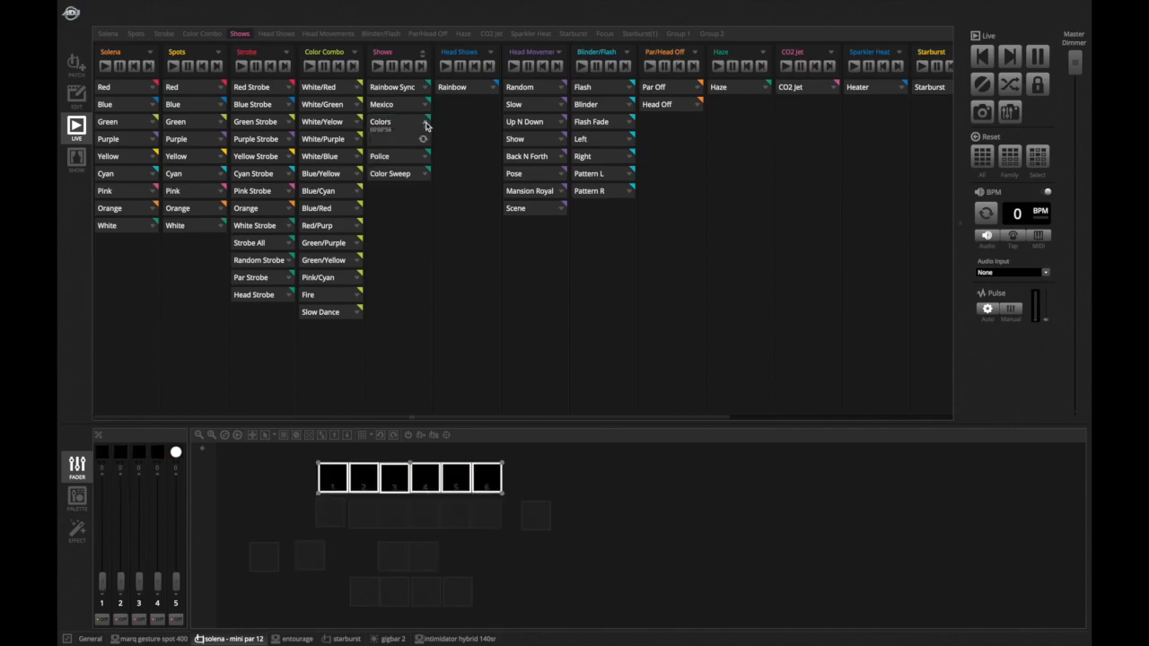
pyautogui.click(426, 128)
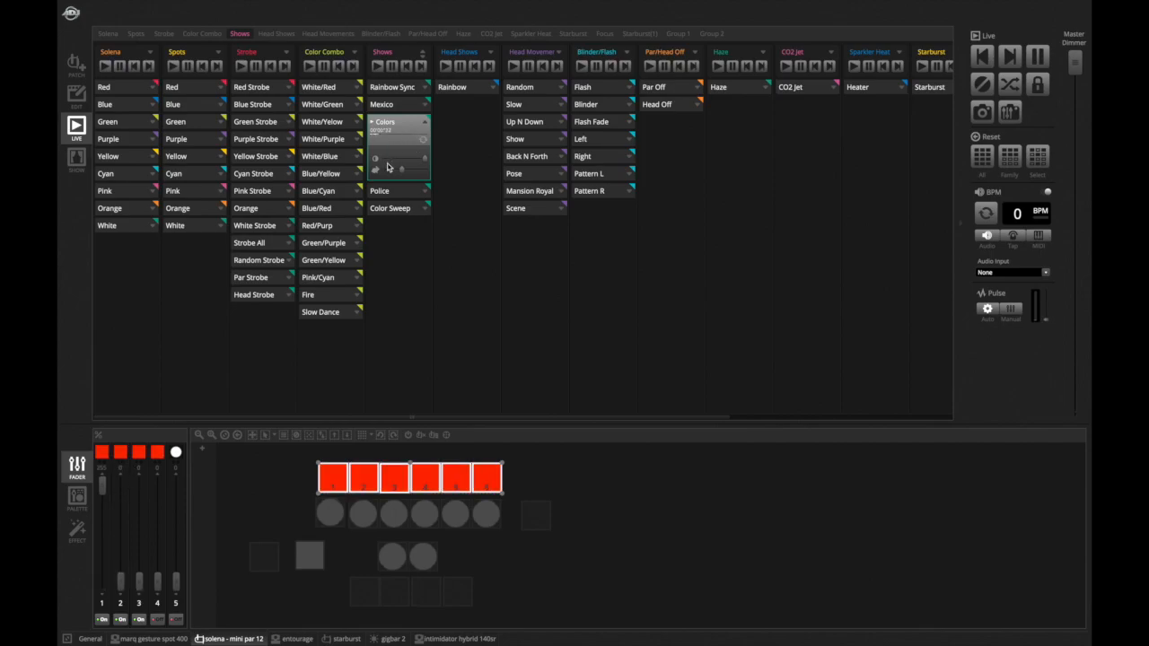
pyautogui.click(427, 124)
pyautogui.click(427, 125)
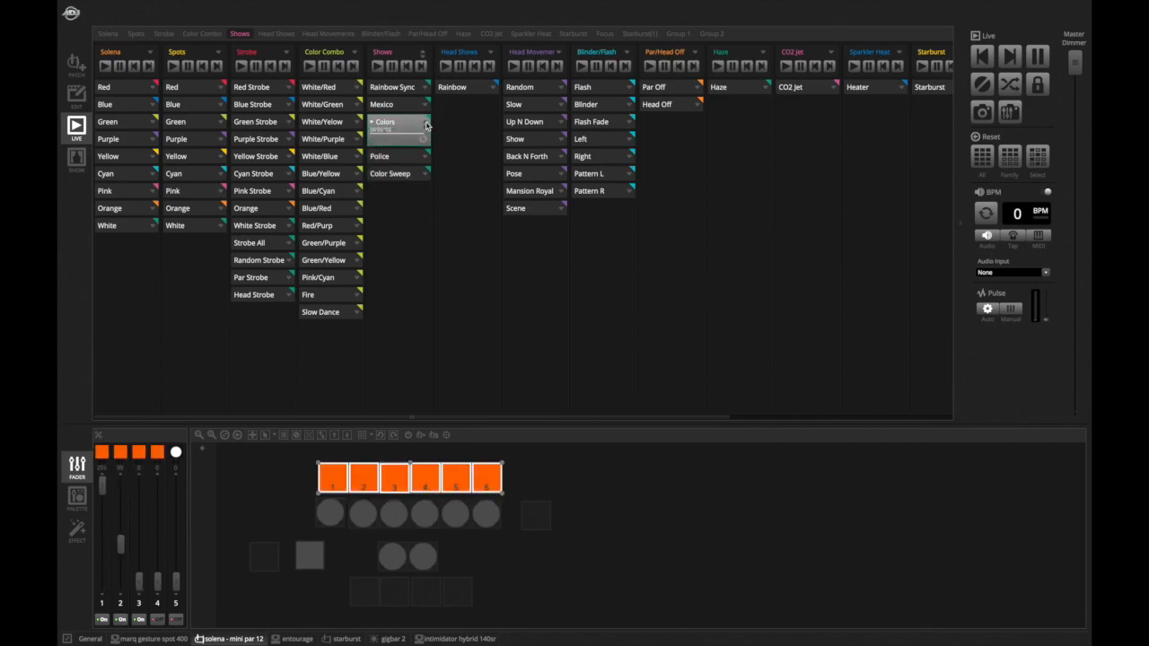
pyautogui.click(427, 131)
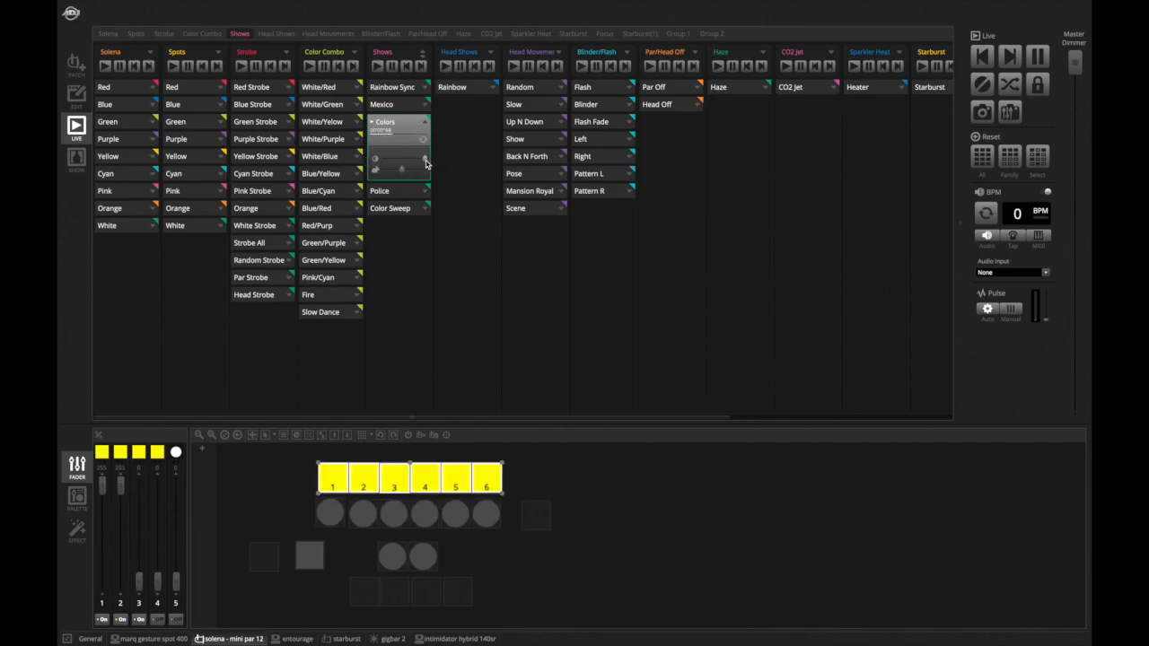
# - Adjust the Colors show's speed slider
pyautogui.moveTo(425, 164)
pyautogui.mouseDown()
pyautogui.moveTo(384, 161)
pyautogui.moveTo(440, 164)
pyautogui.moveTo(369, 162)
pyautogui.moveTo(458, 165)
pyautogui.moveTo(404, 164)
pyautogui.moveTo(430, 166)
pyautogui.mouseUp()
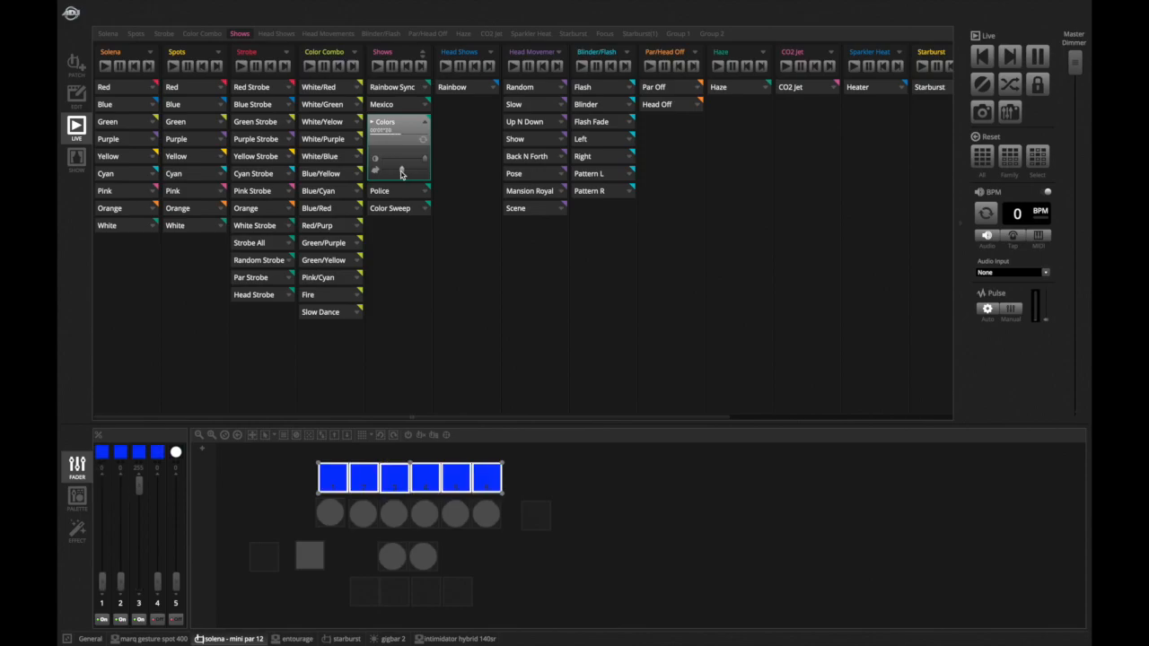
pyautogui.moveTo(401, 174); pyautogui.dragTo(419, 177)
pyautogui.moveTo(420, 175); pyautogui.dragTo(391, 175)
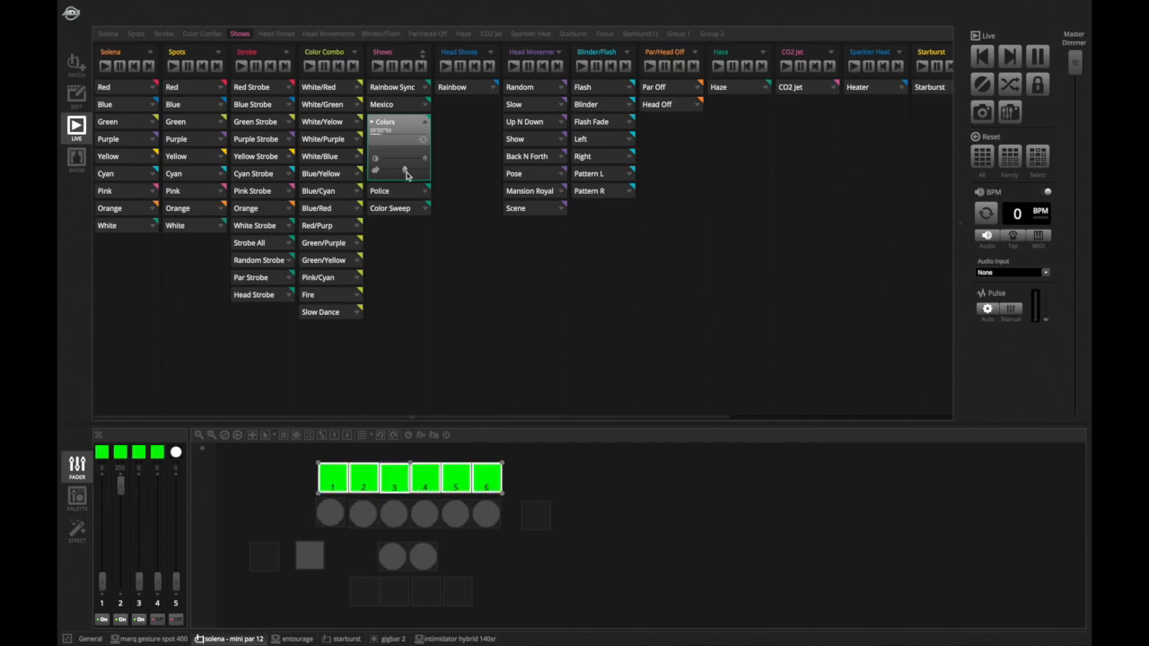
# - Open the Colors show's MIDI mapping settings and confirm them
pyautogui.rightClick(405, 175)
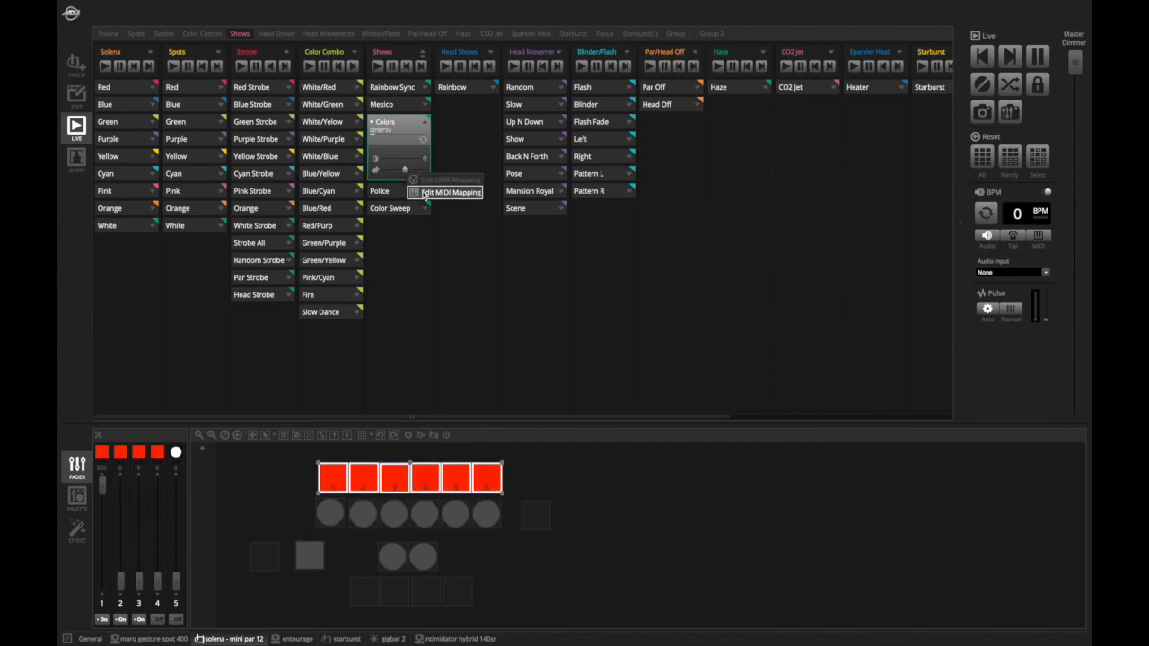
pyautogui.click(424, 193)
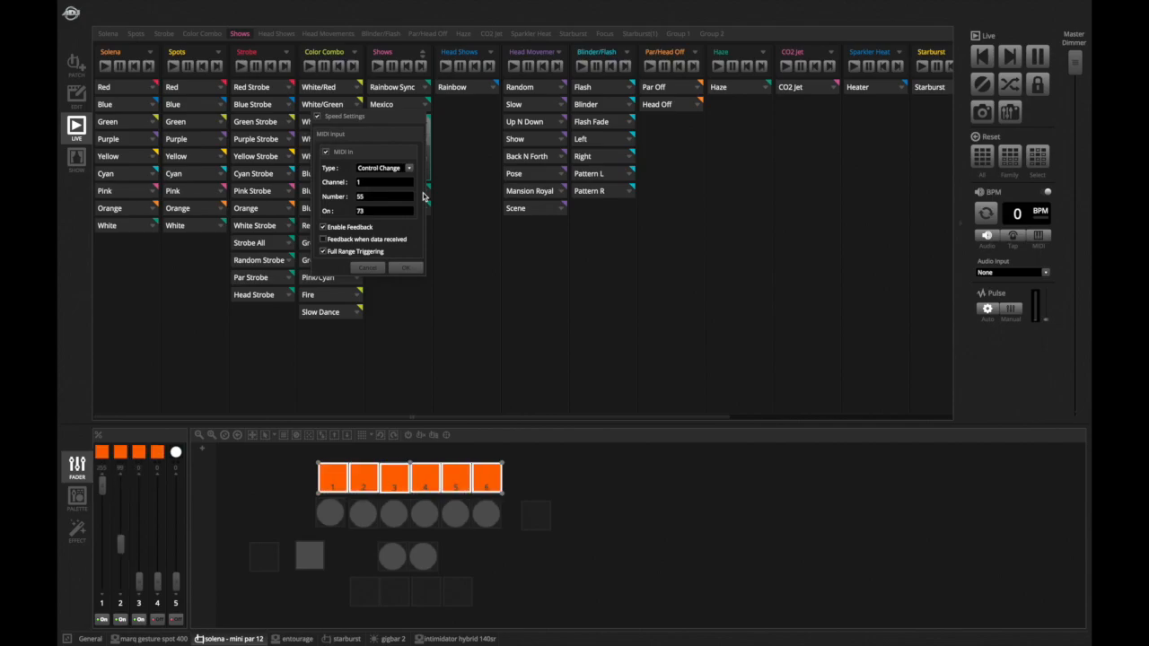
pyautogui.press('Return')
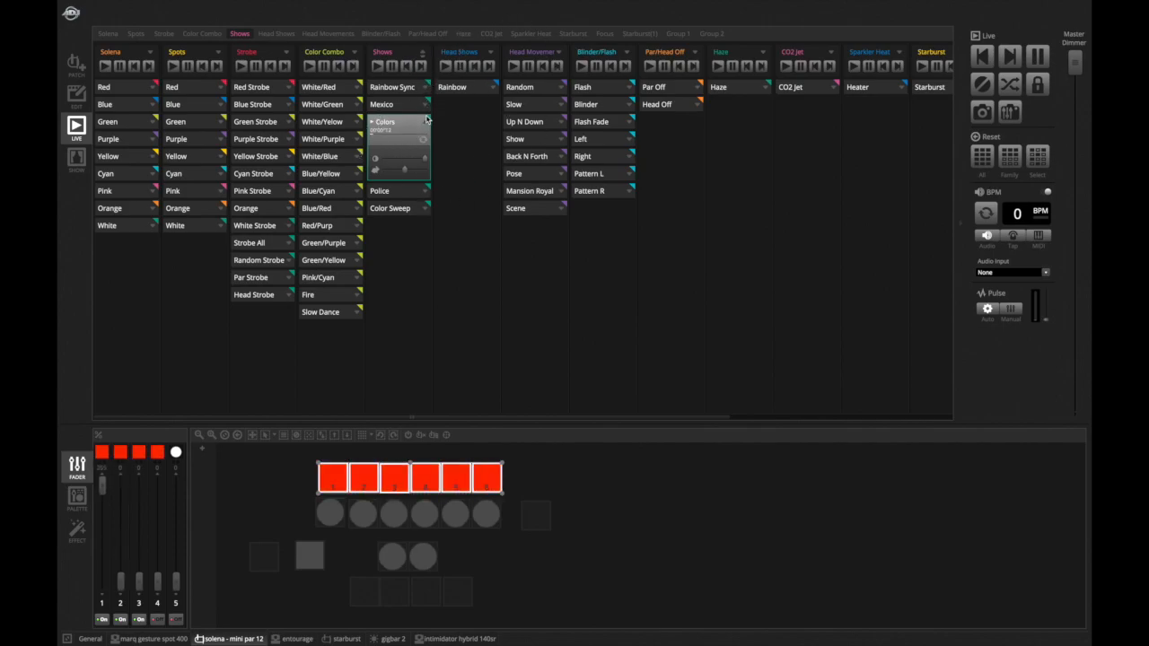
# - Expand all scenes in the Shows column to view their settings, then collapse them
pyautogui.click(422, 62)
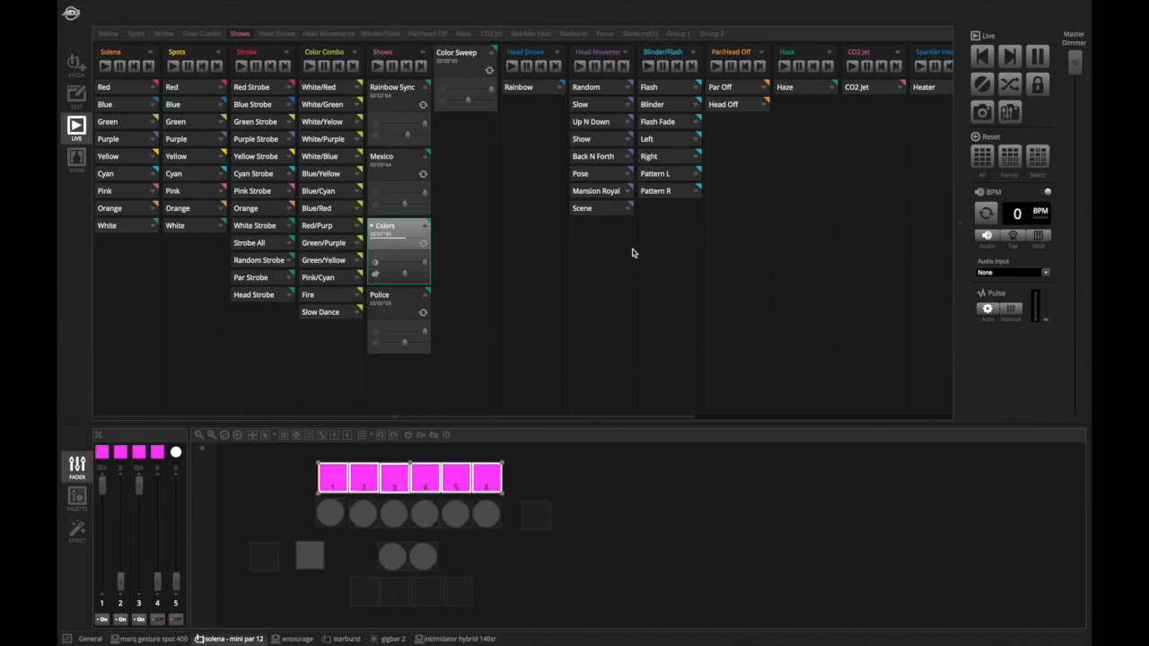
pyautogui.click(421, 56)
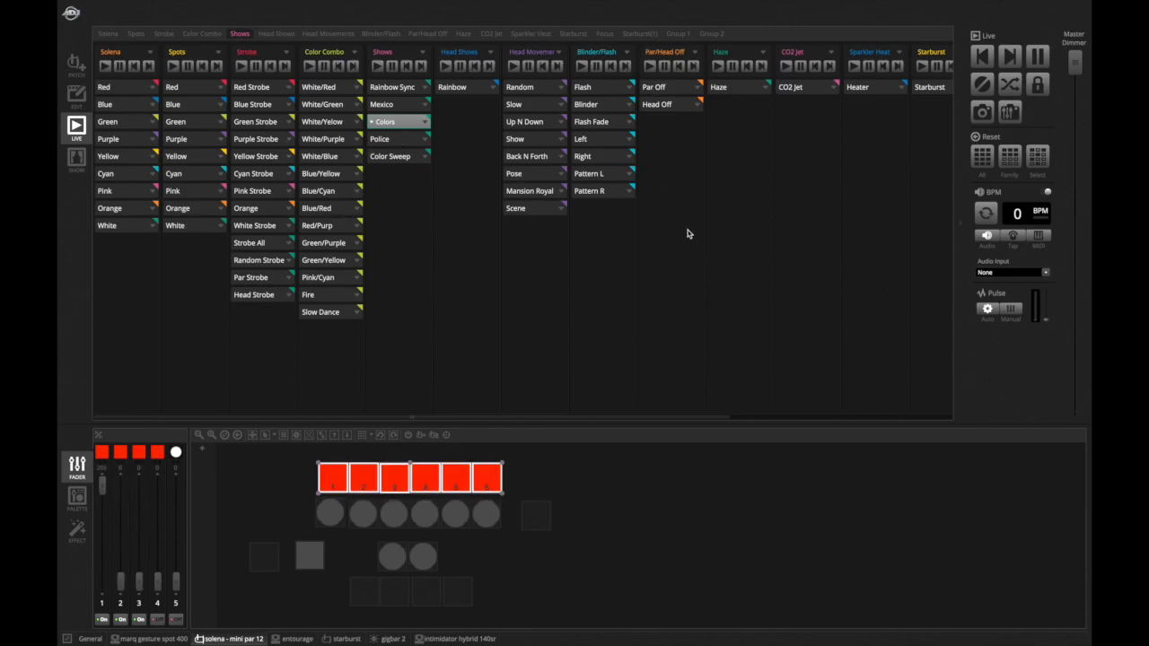
pyautogui.hscroll(5, 690, 234)
pyautogui.hscroll(-5, 689, 233)
pyautogui.scroll(1, 689, 233)
# - Stop the Colors show and play the Police show
pyautogui.click(401, 125)
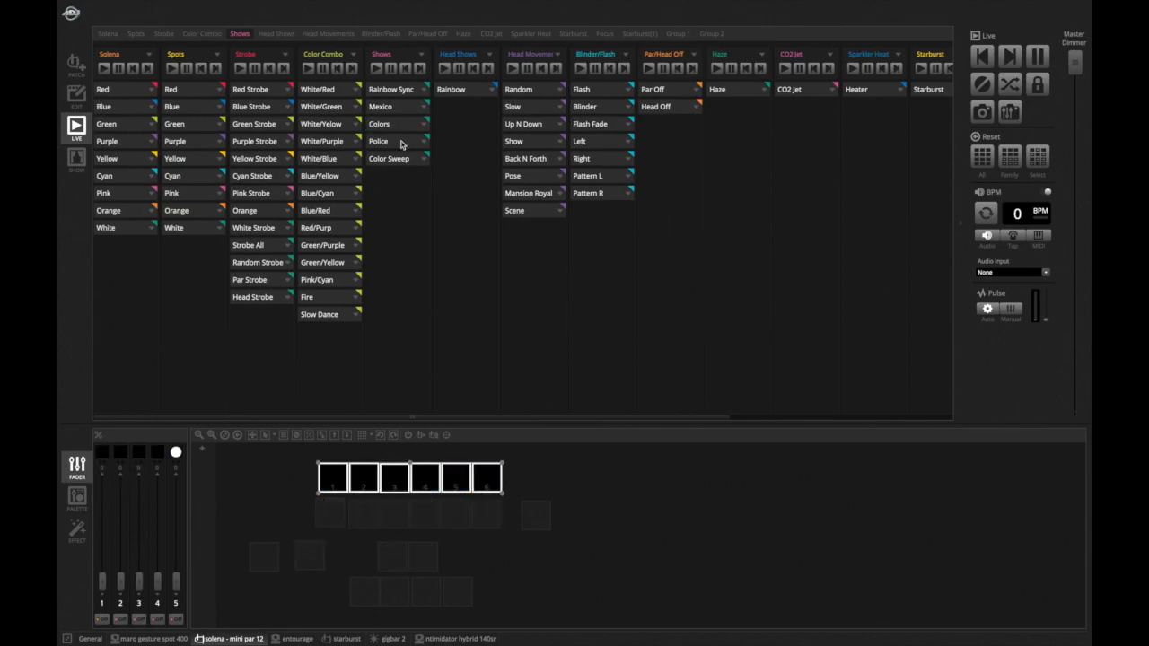
pyautogui.click(401, 143)
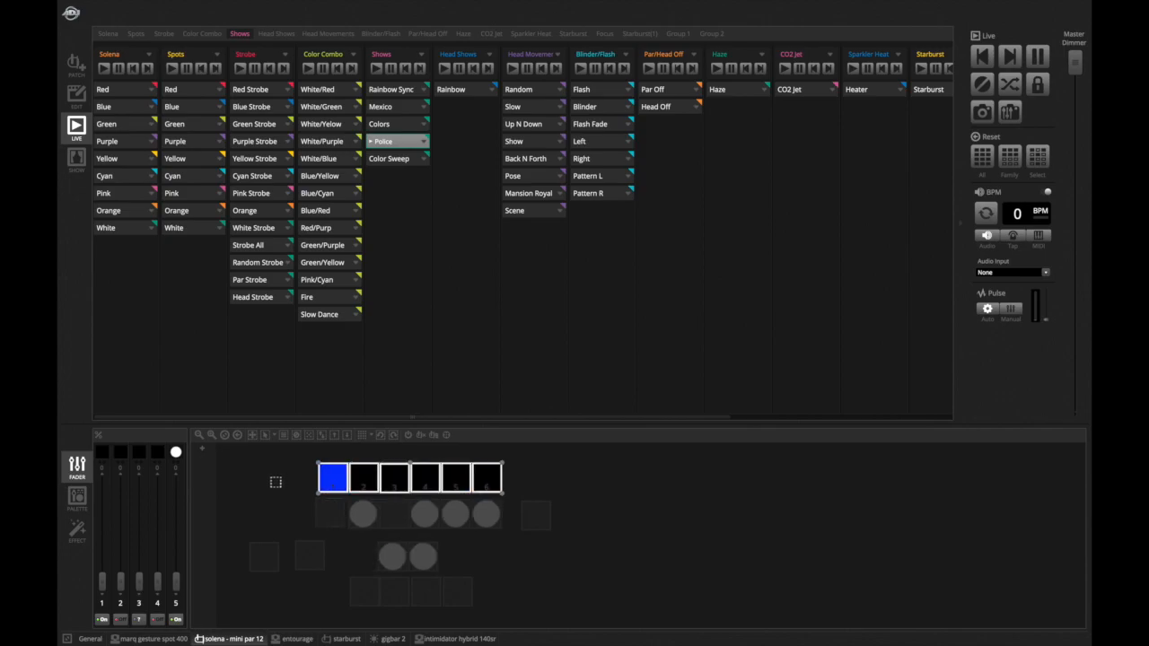
# - Select individual Solena pars in the visualizer, then box-select the whole group
pyautogui.click(331, 480)
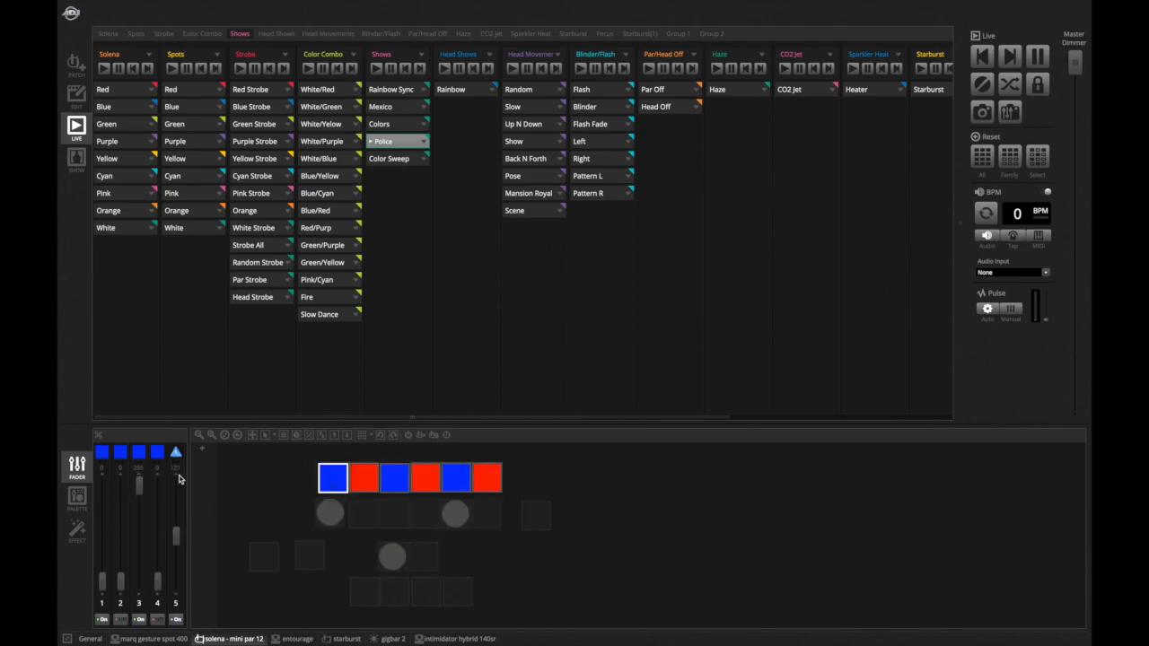
pyautogui.click(399, 475)
pyautogui.click(423, 481)
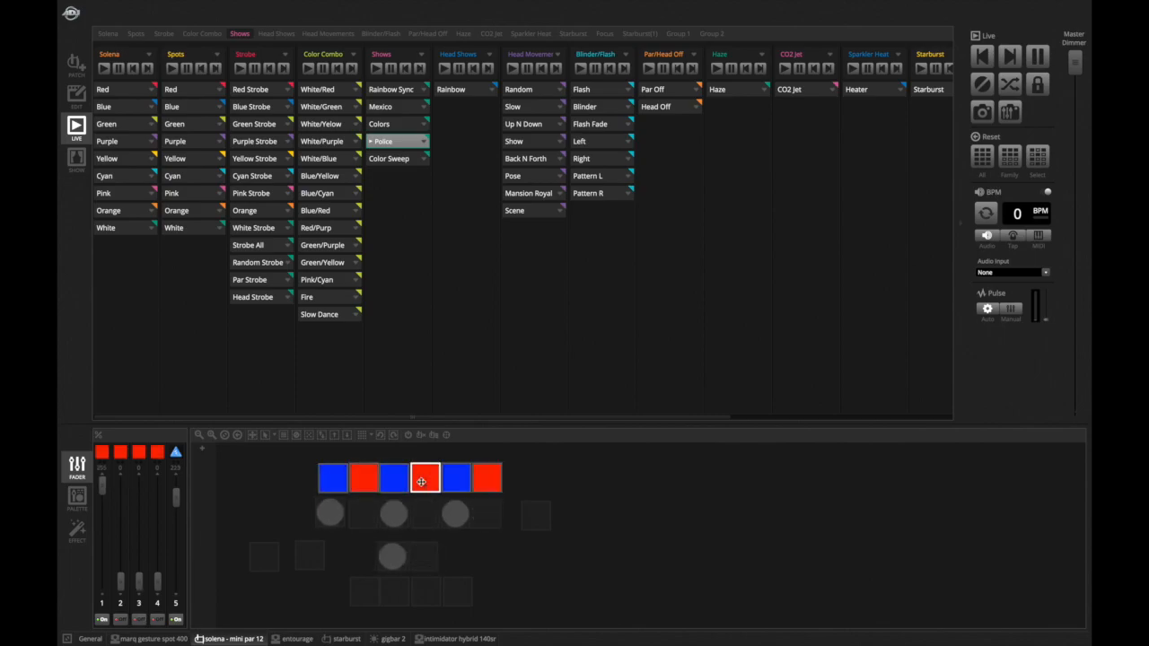
pyautogui.click(458, 483)
pyautogui.click(485, 480)
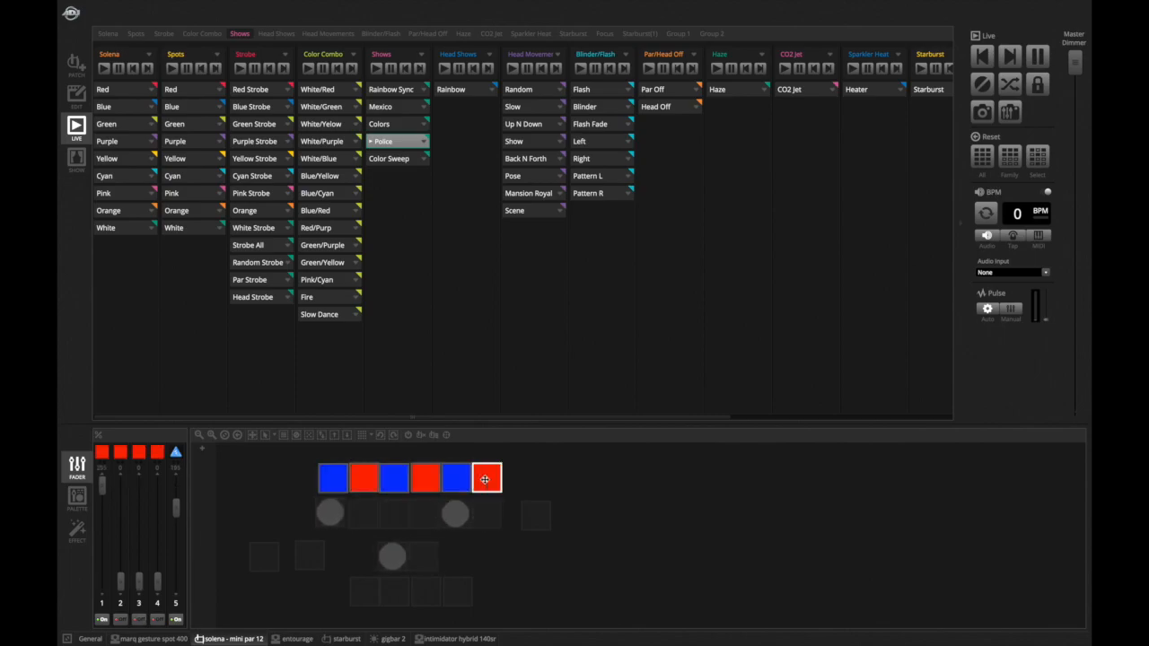
pyautogui.moveTo(265, 497); pyautogui.dragTo(583, 476)
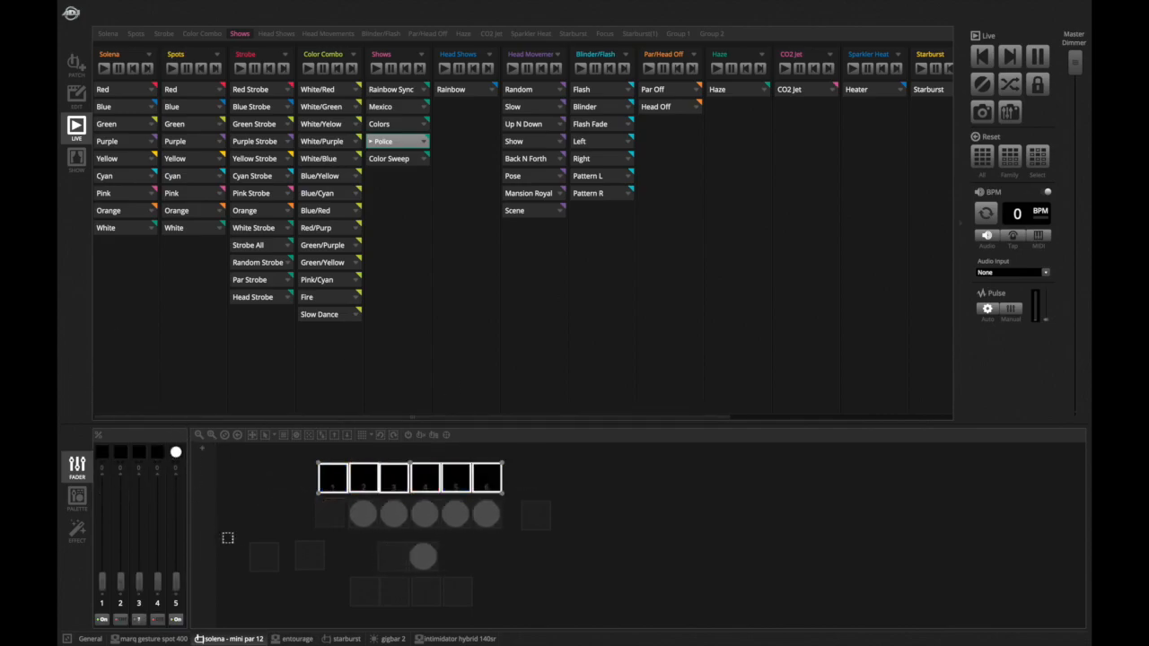
# - Switch to the marq gesture spot 400 tab and select all its fixtures in the visualizer
pyautogui.click(158, 638)
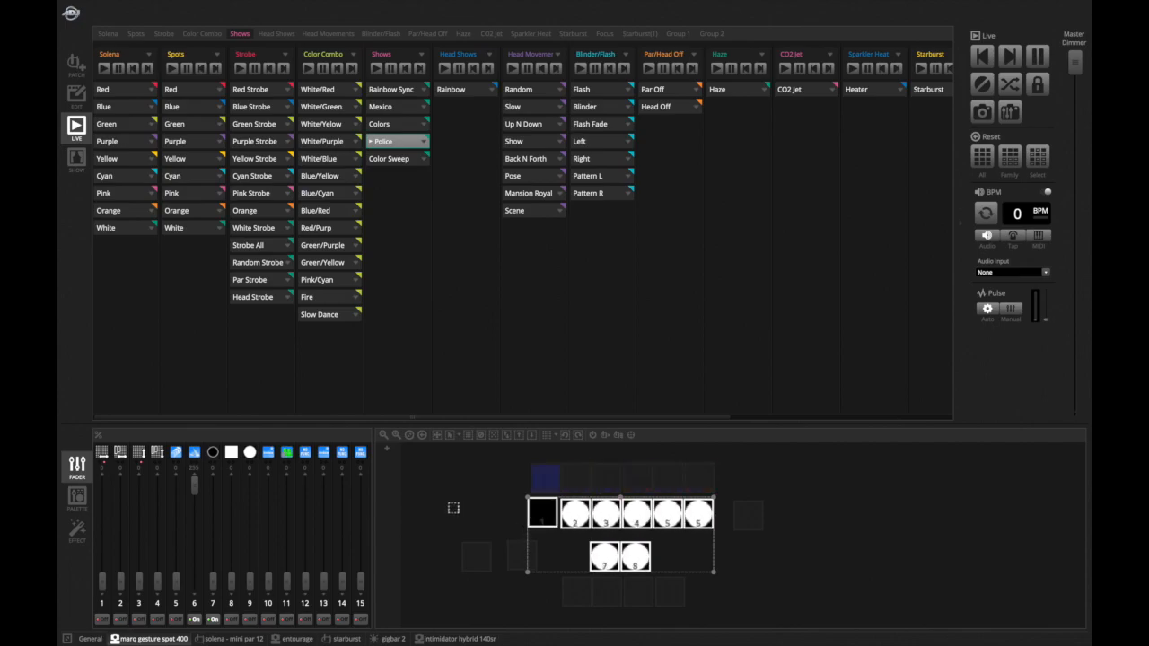
pyautogui.click(453, 508)
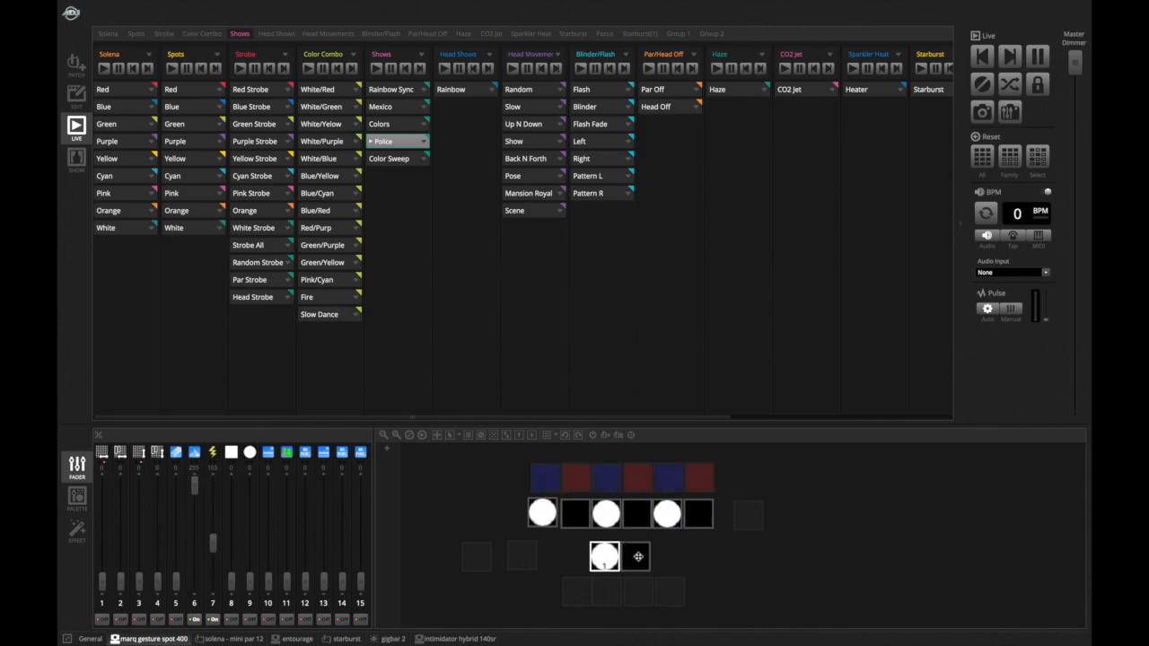
pyautogui.press('super+a')
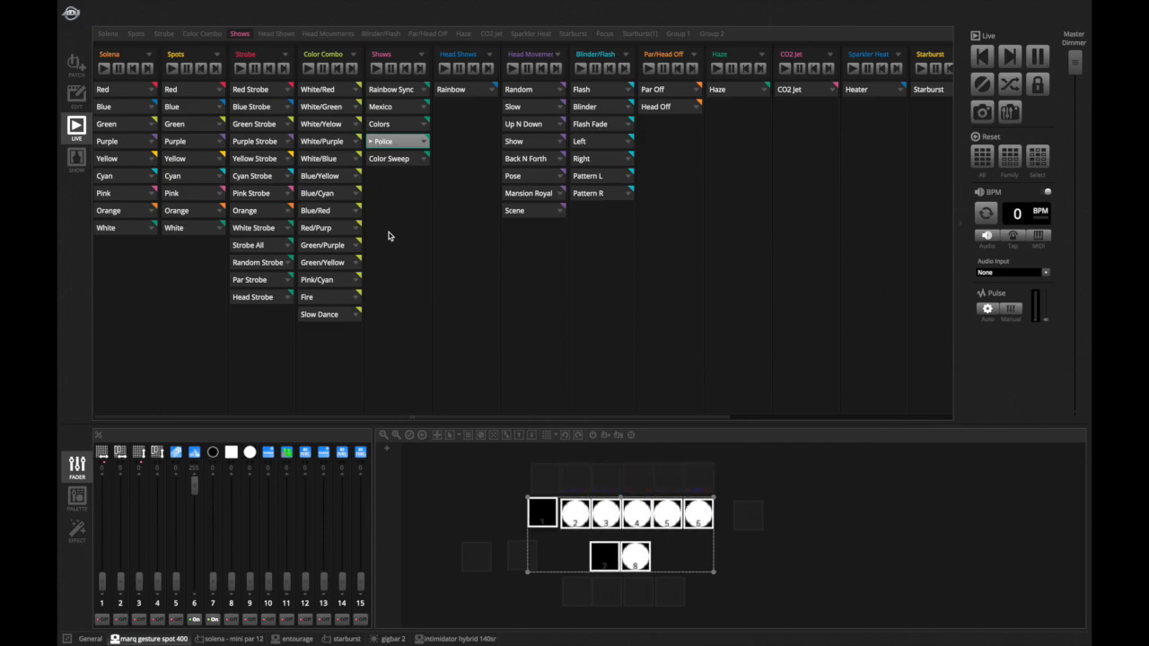
# - Stop the Police show and play the Color Sweep show
pyautogui.click(407, 142)
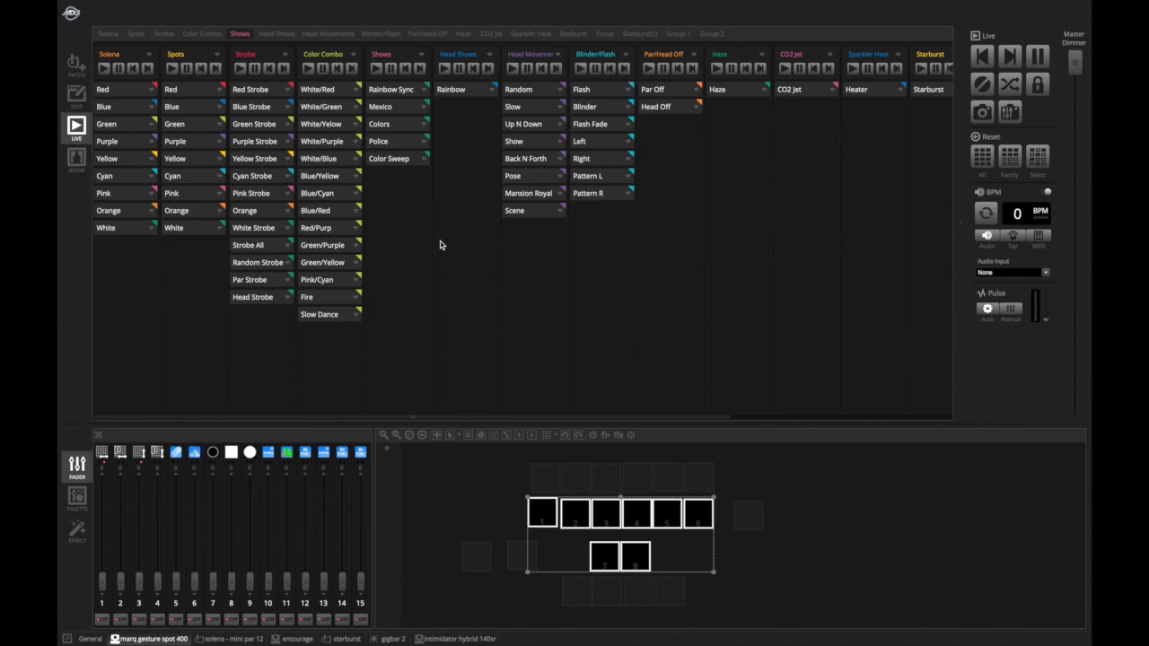
pyautogui.click(414, 165)
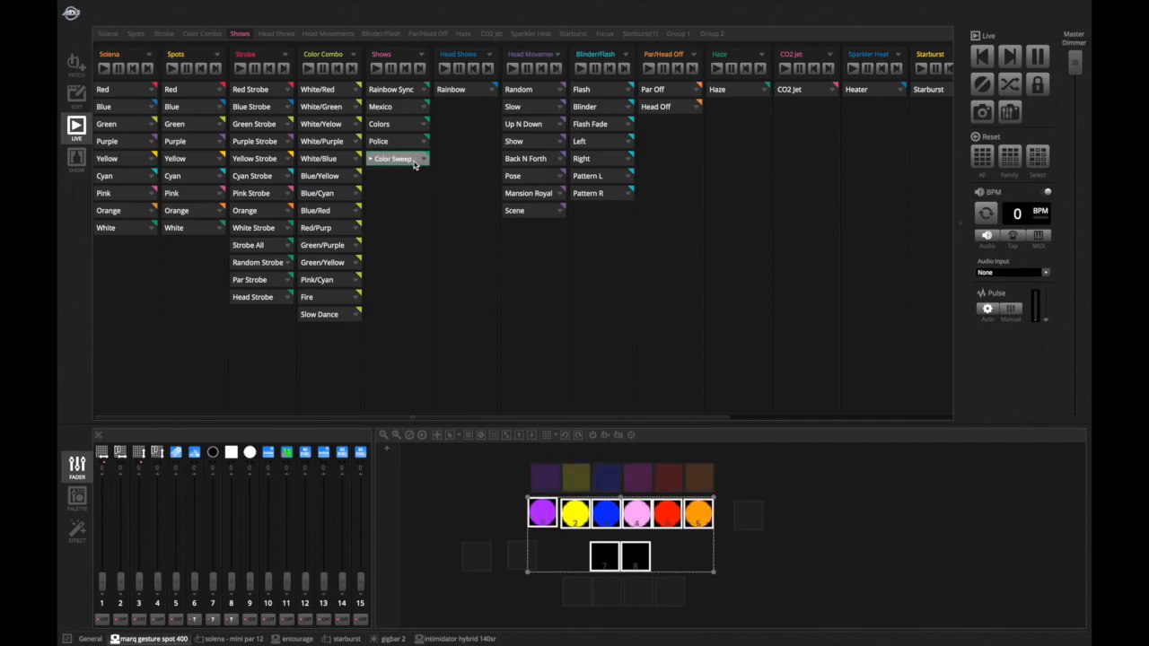
# - Show all fixtures in the General visualizer view, adjust its zoom, and stop the Color Sweep show
pyautogui.moveTo(78, 640)
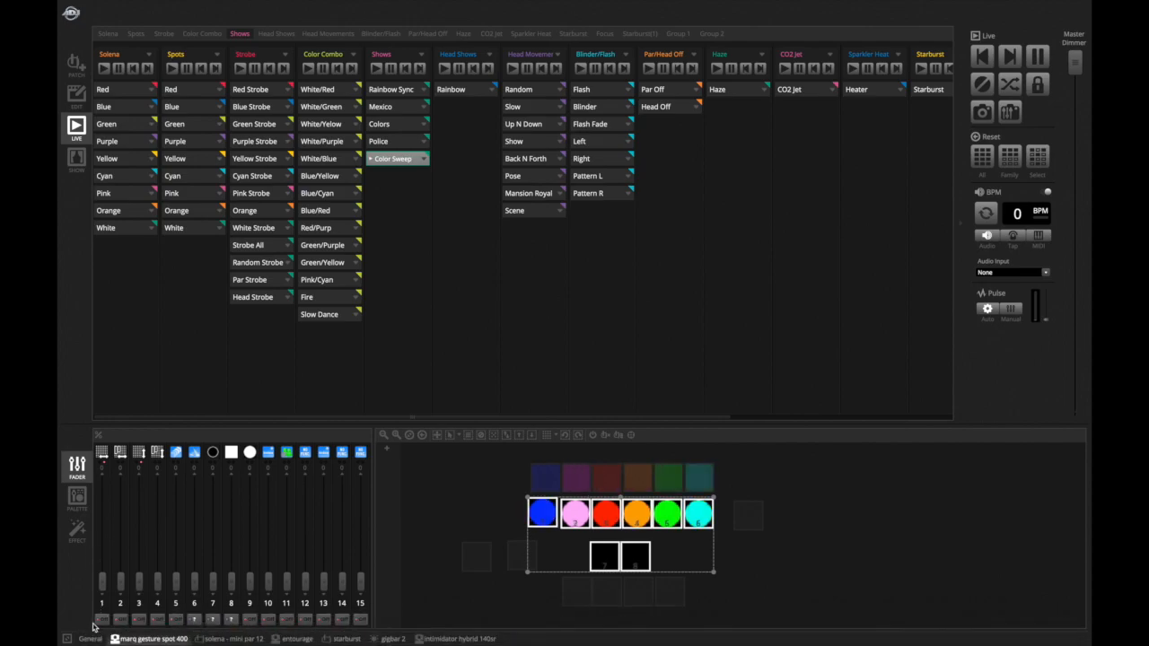
pyautogui.click(90, 639)
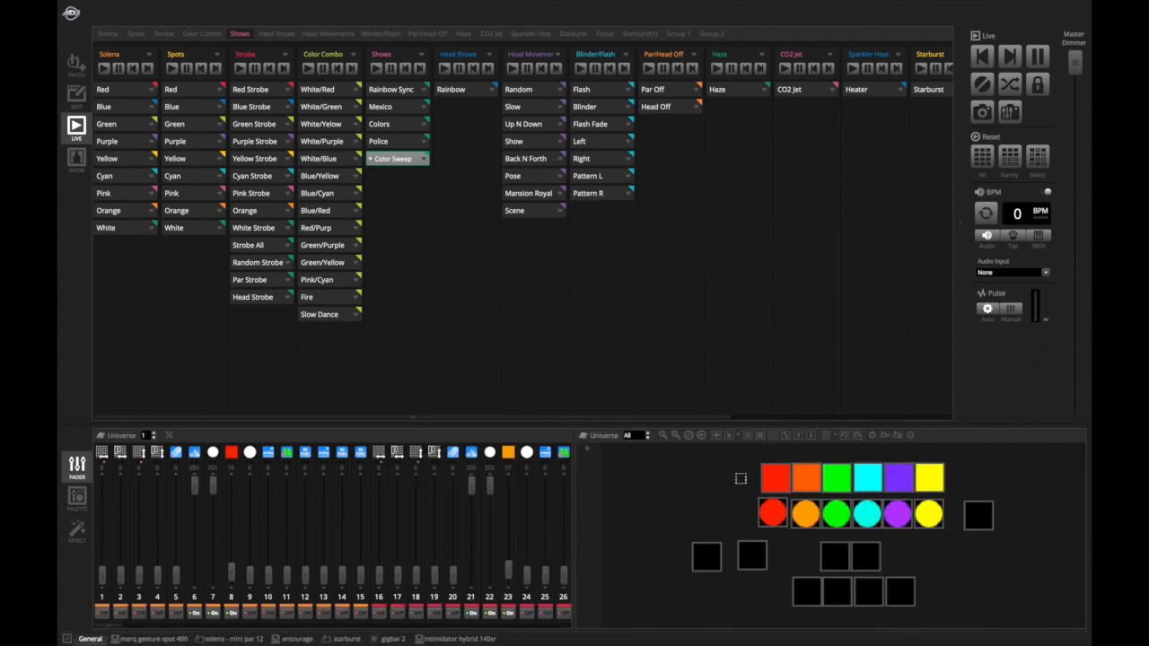
pyautogui.click(663, 436)
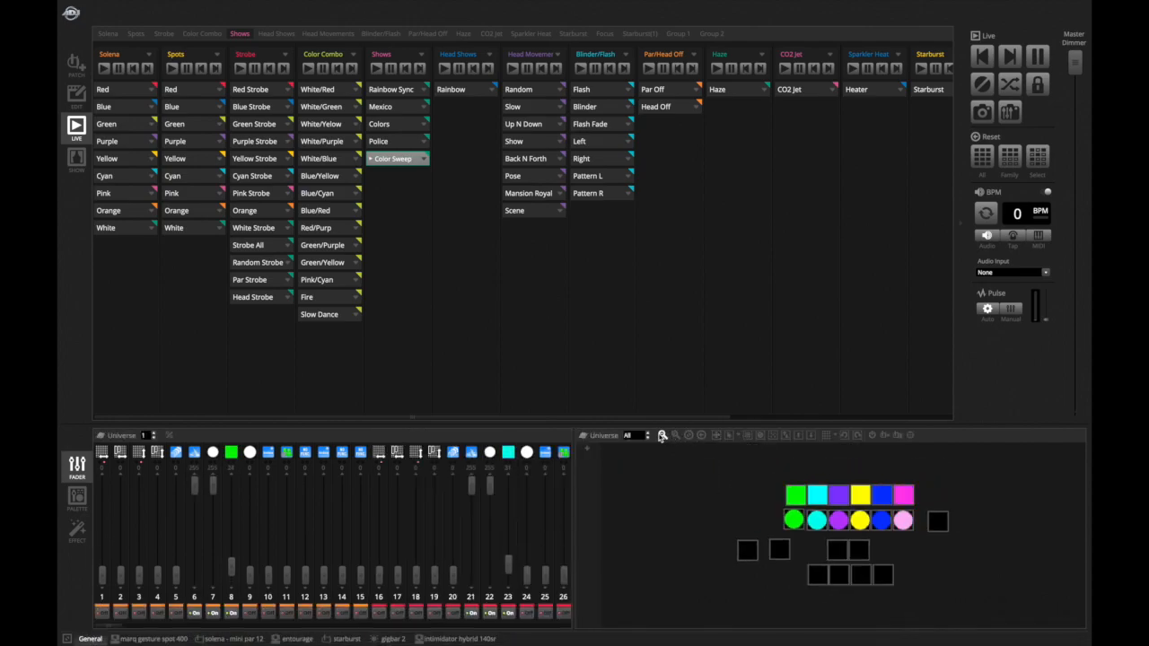
pyautogui.click(677, 436)
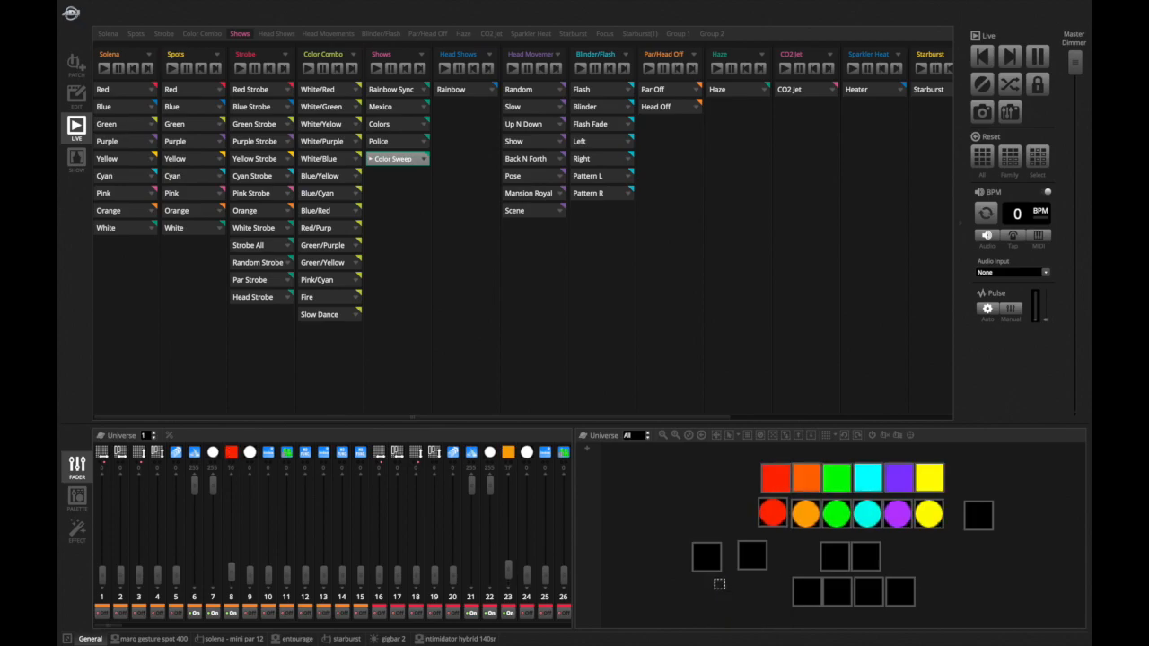
pyautogui.click(414, 165)
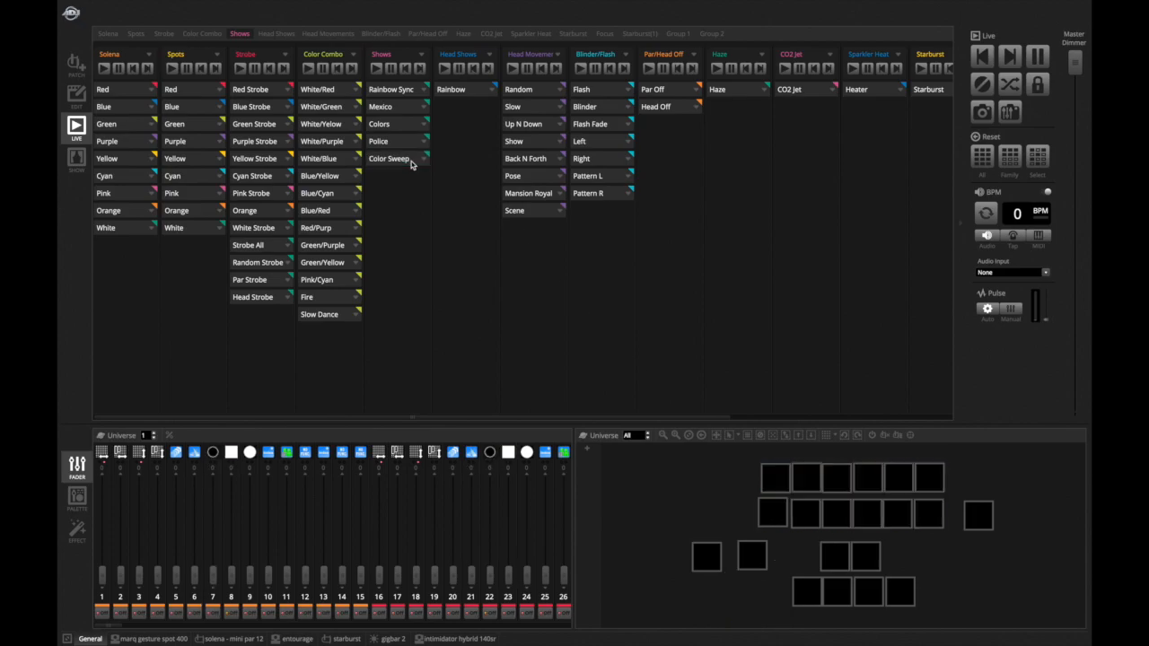
# - Switch to edit mode and open the Color Sweep show's properties and steps
pyautogui.click(76, 95)
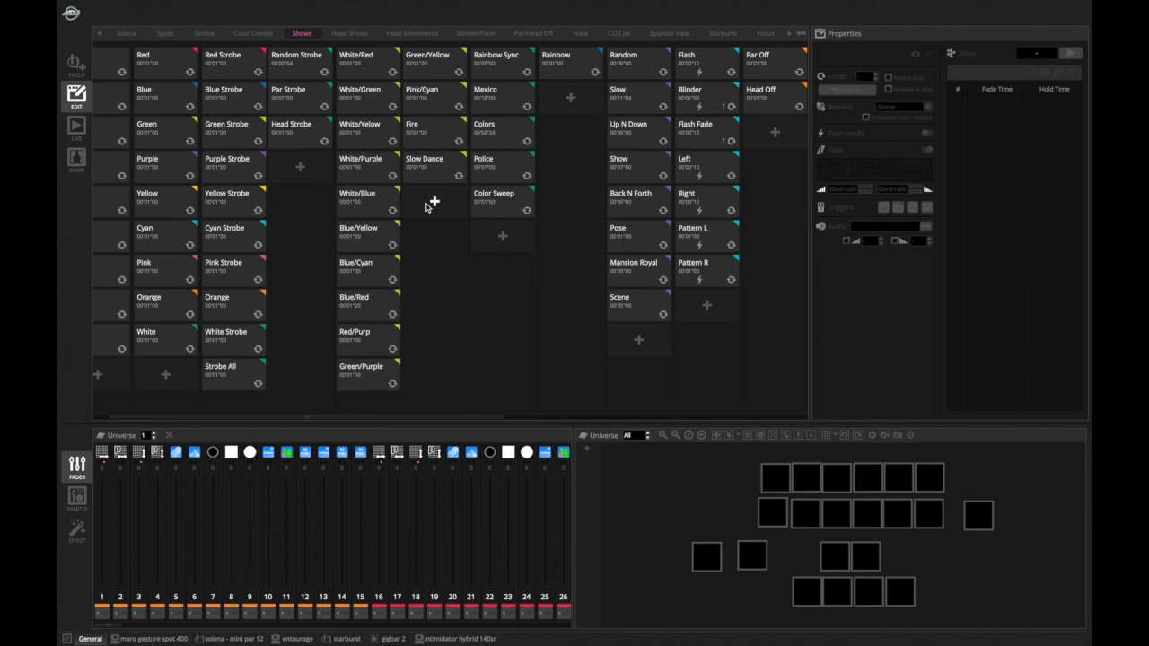
pyautogui.hscroll(5, 420, 206)
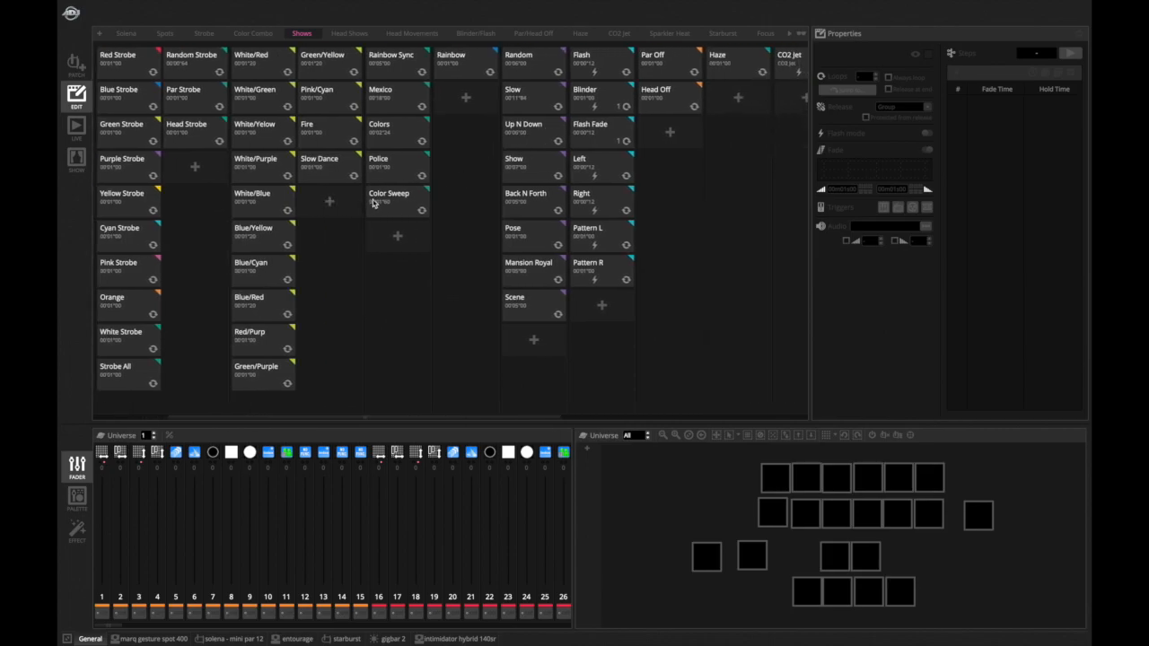
pyautogui.click(377, 203)
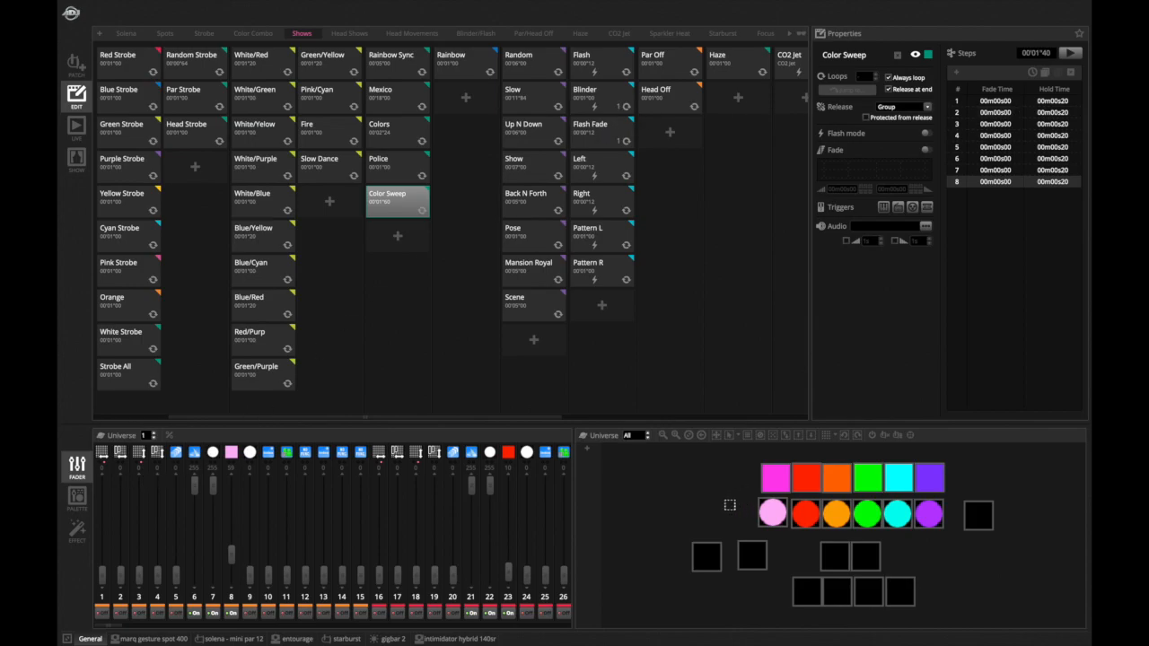
# - Open the palettes for the marq gesture spot 400 fixtures and preview Color Sweep steps 1 through 4
pyautogui.click(79, 511)
pyautogui.click(163, 637)
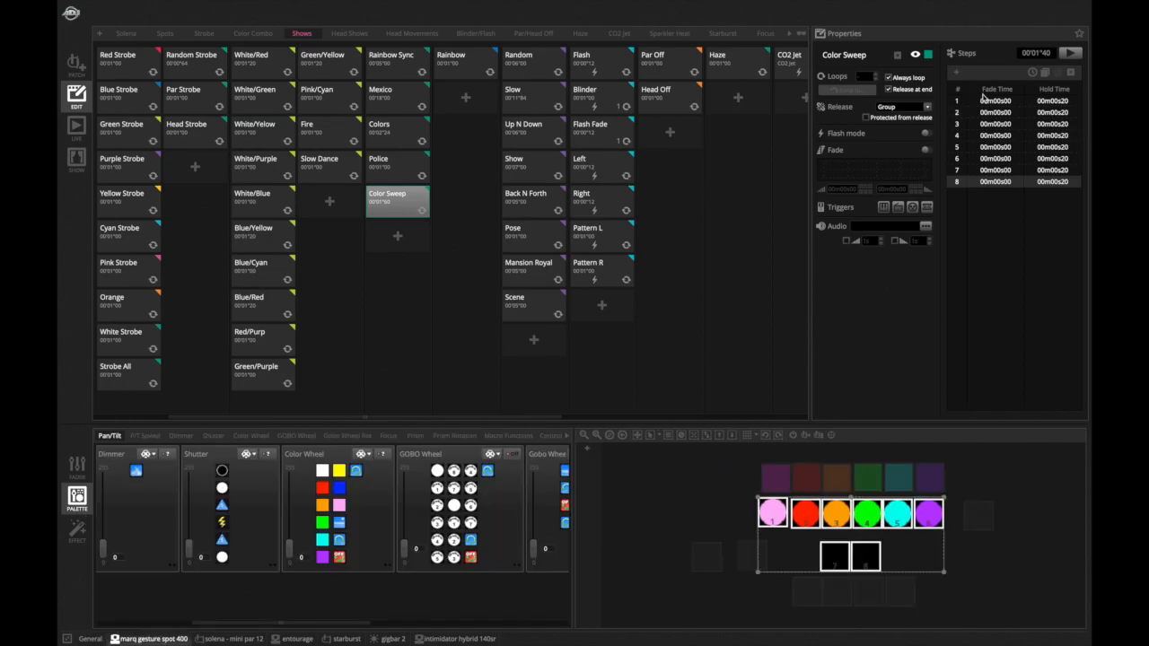
pyautogui.click(984, 100)
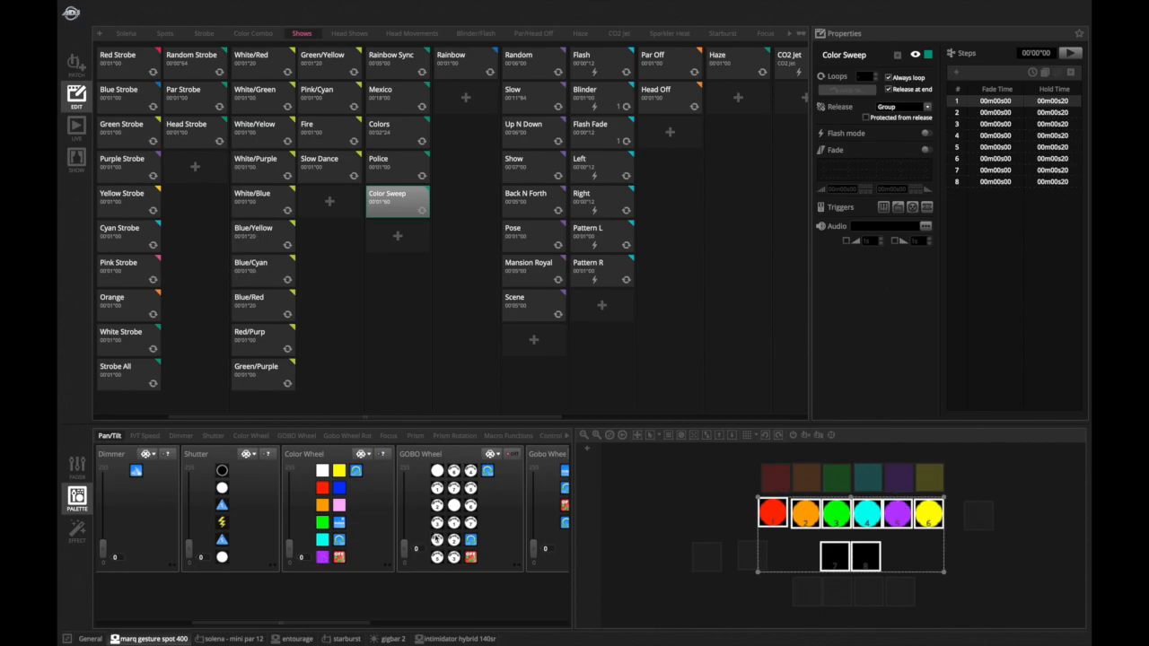
pyautogui.click(998, 113)
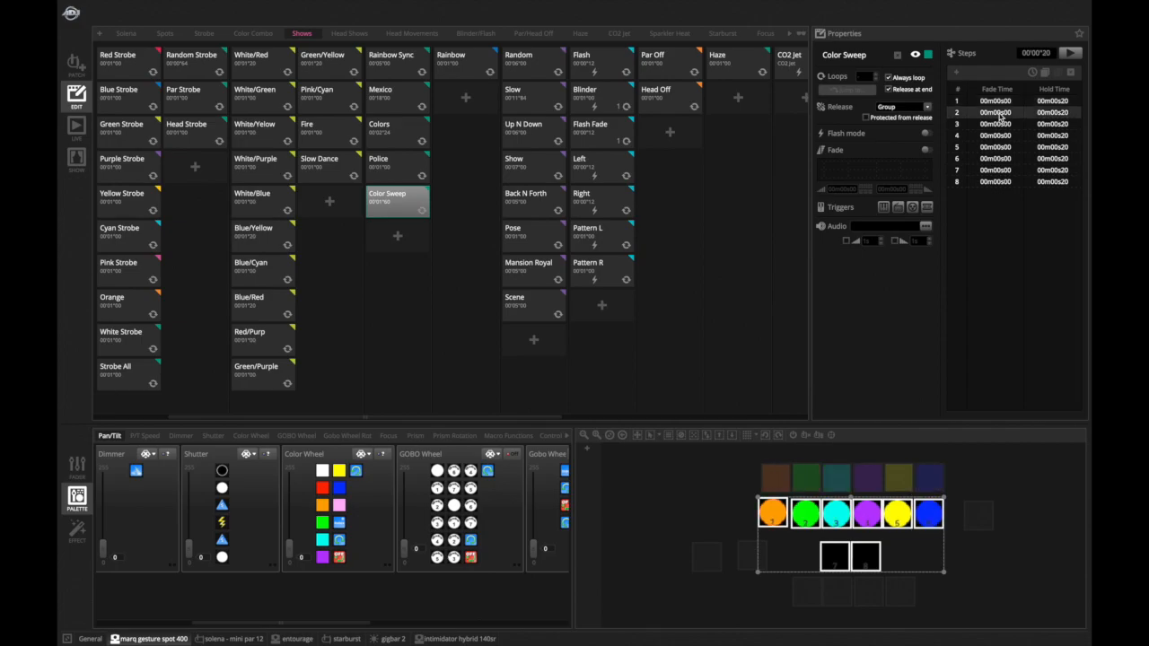
pyautogui.click(999, 124)
pyautogui.click(999, 135)
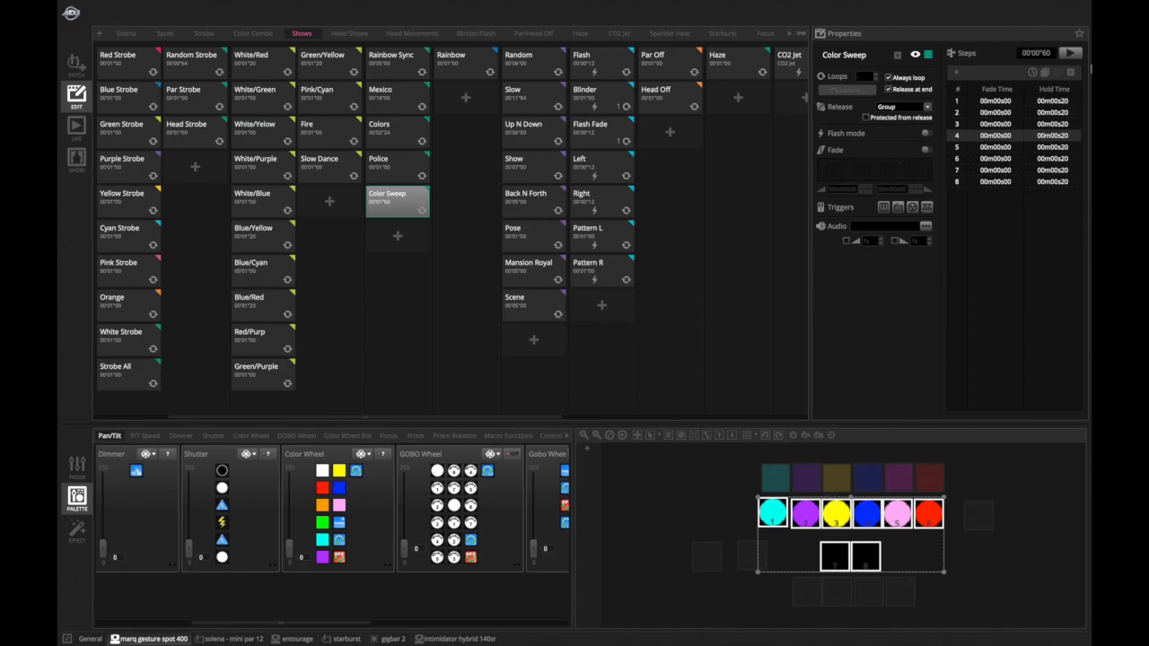
# - Preview the Color Sweep show's step sequence, stop the preview, and return to live mode
pyautogui.click(1072, 55)
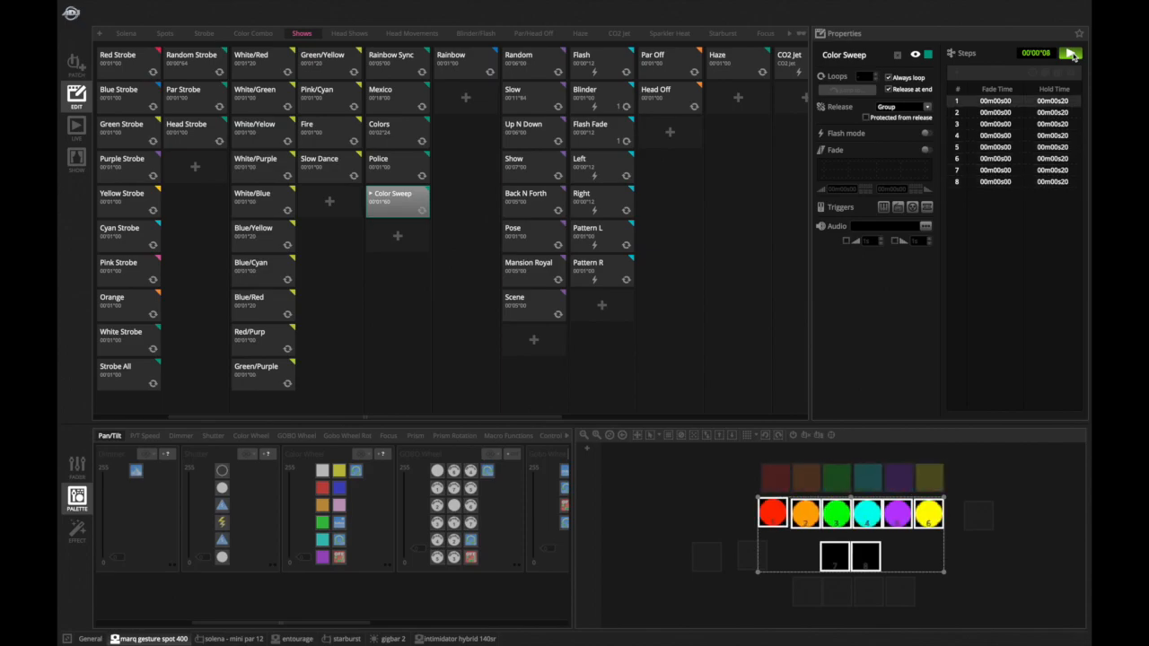
pyautogui.click(1071, 54)
pyautogui.click(79, 133)
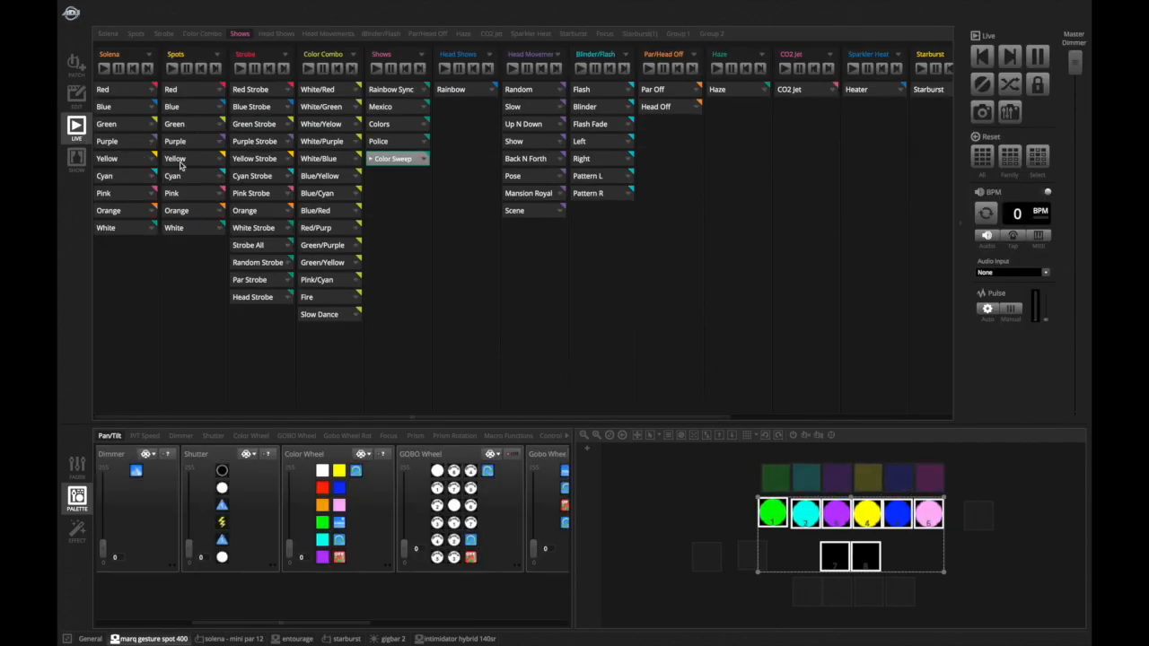
pyautogui.moveTo(812, 623)
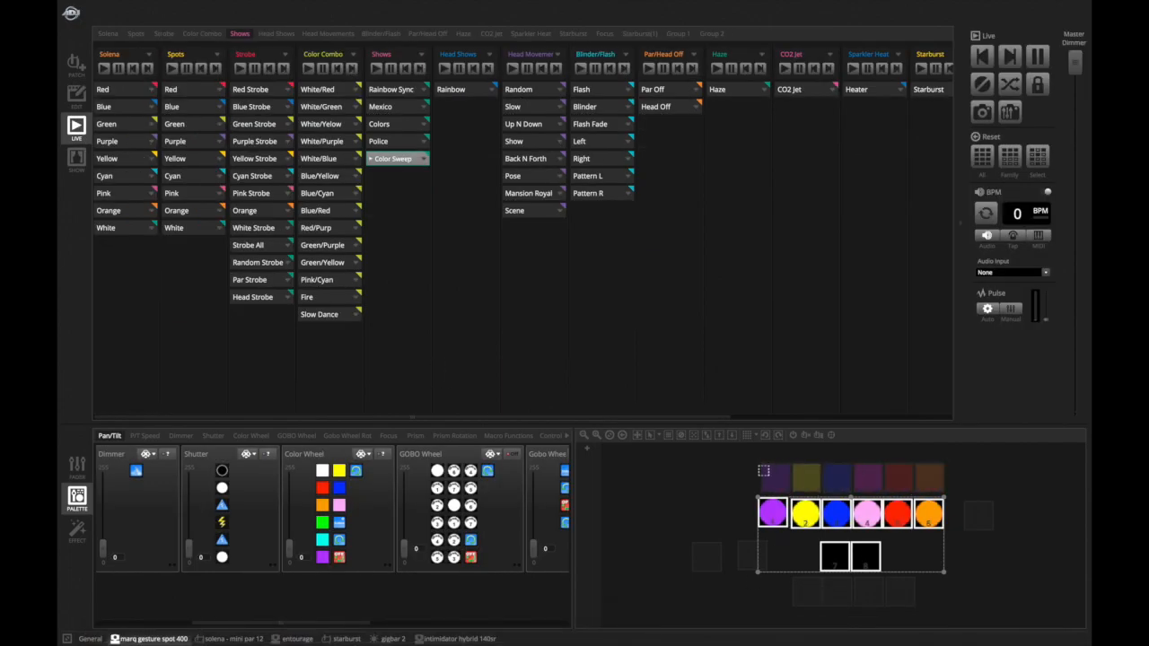
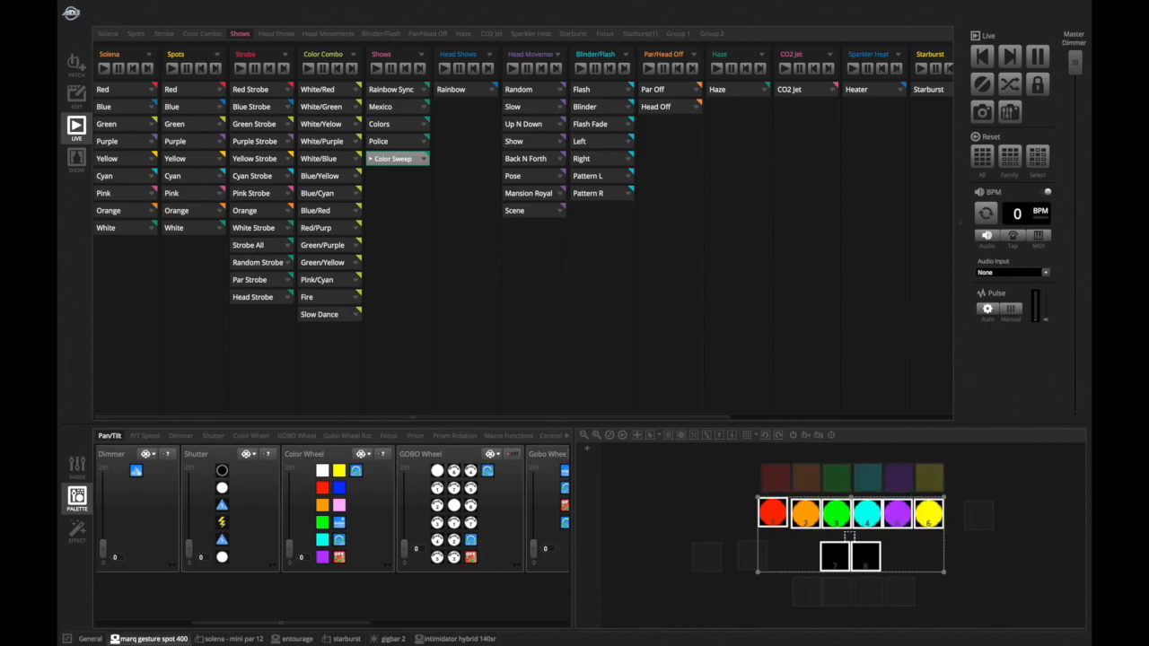
# - Stop the Color Sweep show and start the Rainbow head show
pyautogui.click(399, 161)
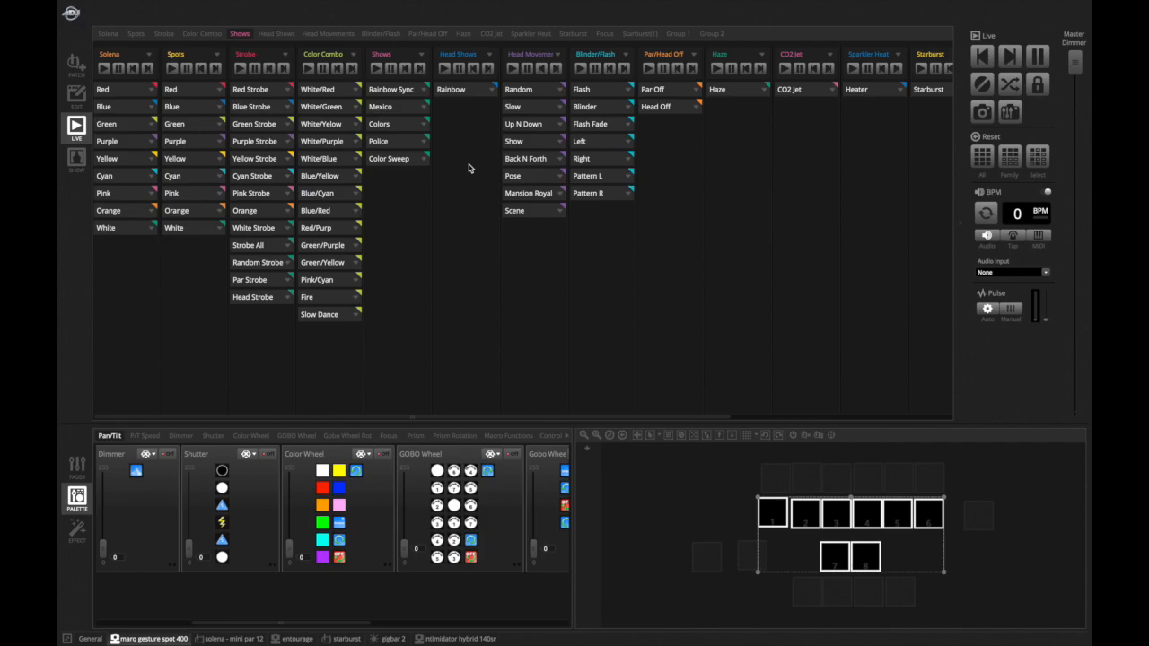
pyautogui.click(460, 90)
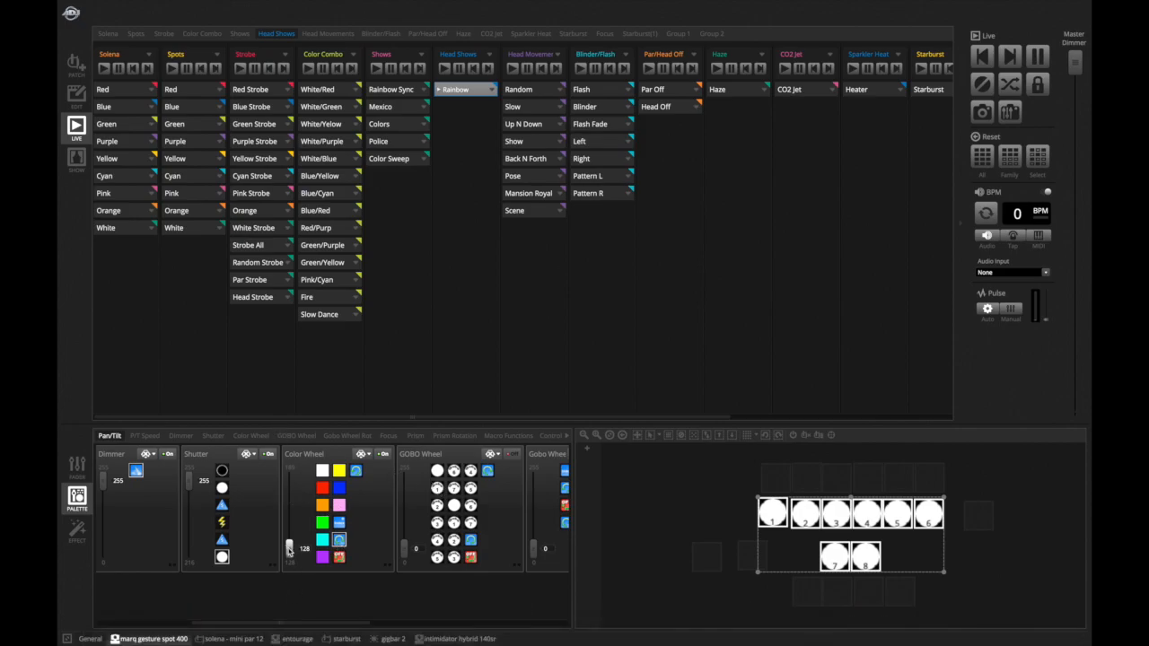
pyautogui.hscroll(-1, 346, 523)
pyautogui.hscroll(1, 346, 522)
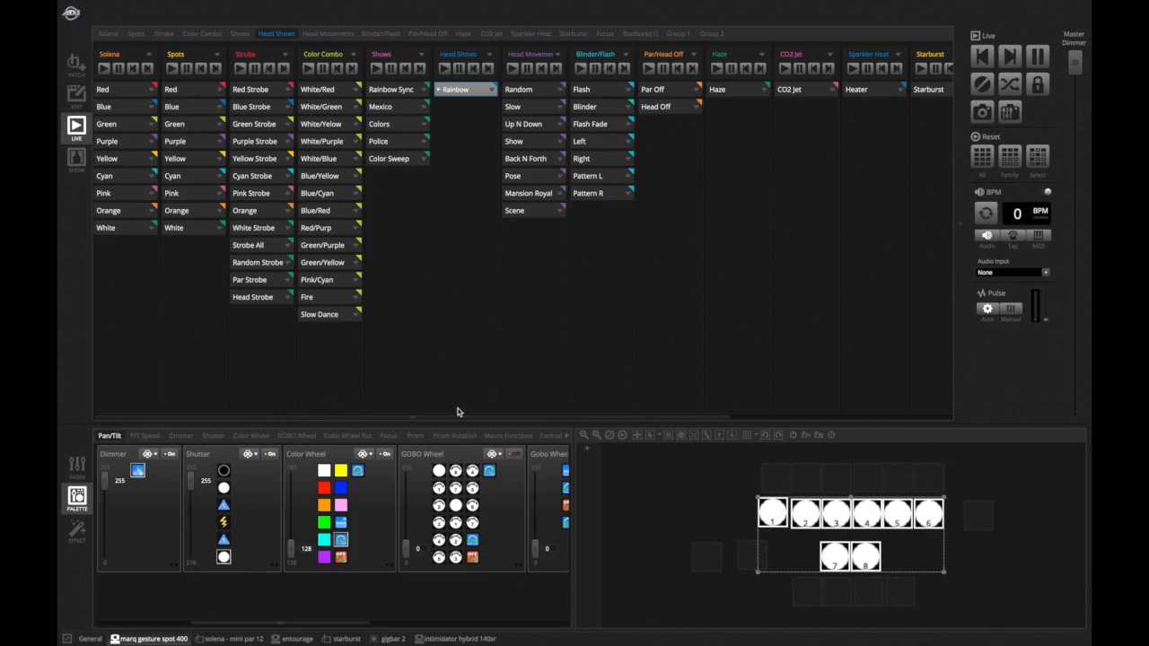
pyautogui.moveTo(325, 4)
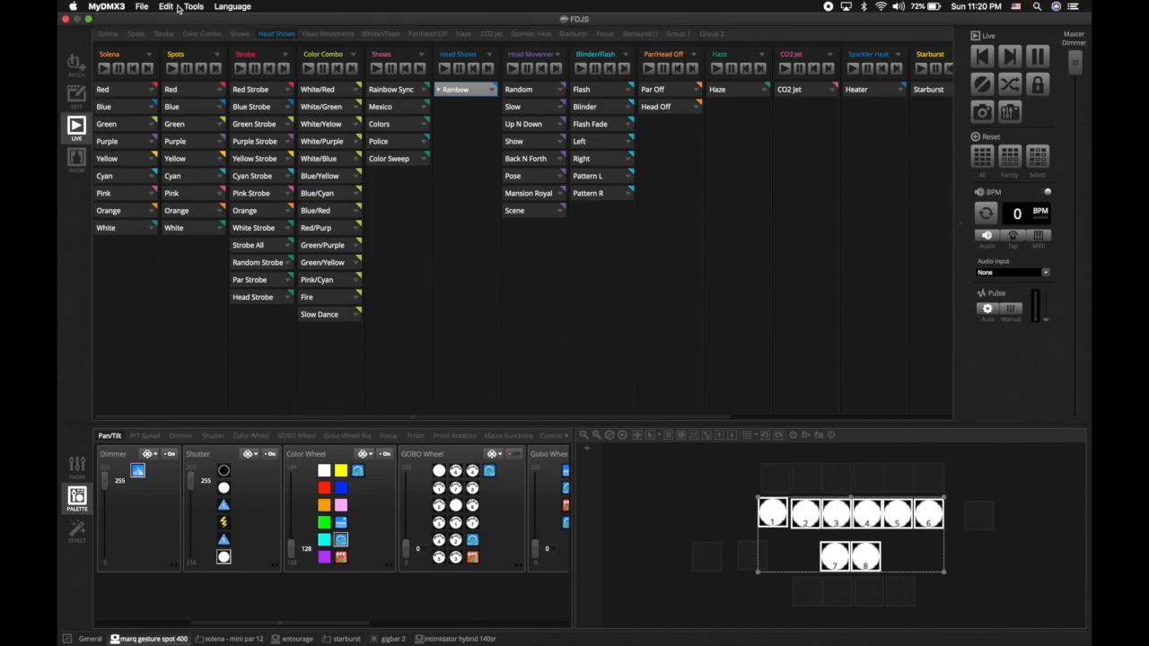
pyautogui.click(193, 7)
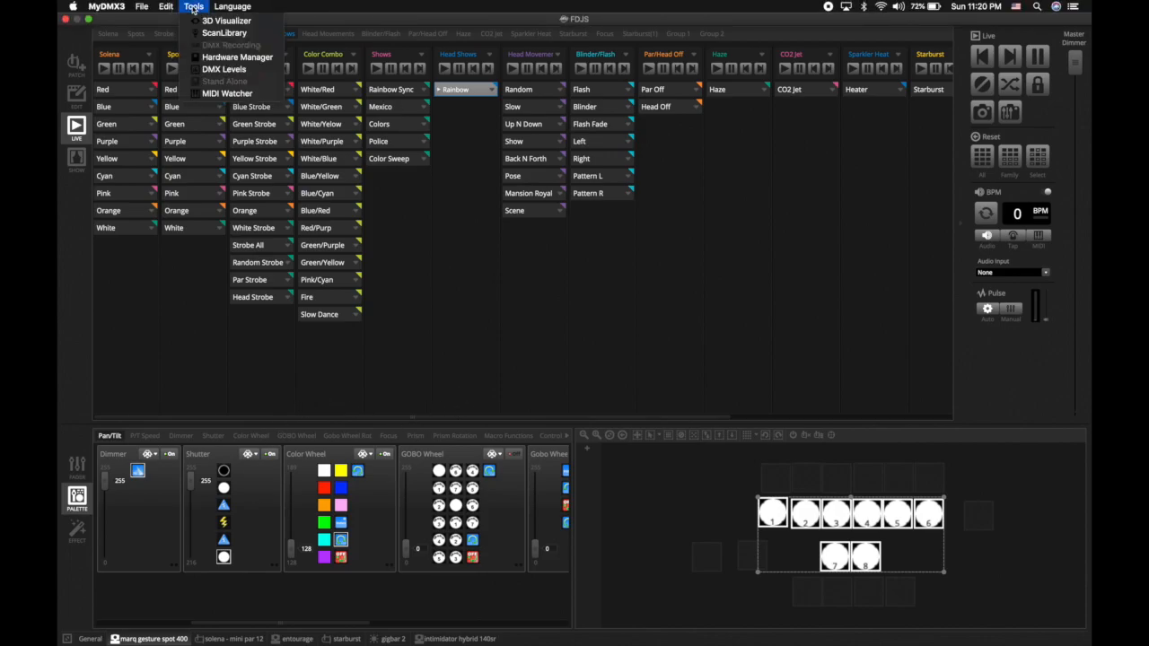
pyautogui.click(440, 330)
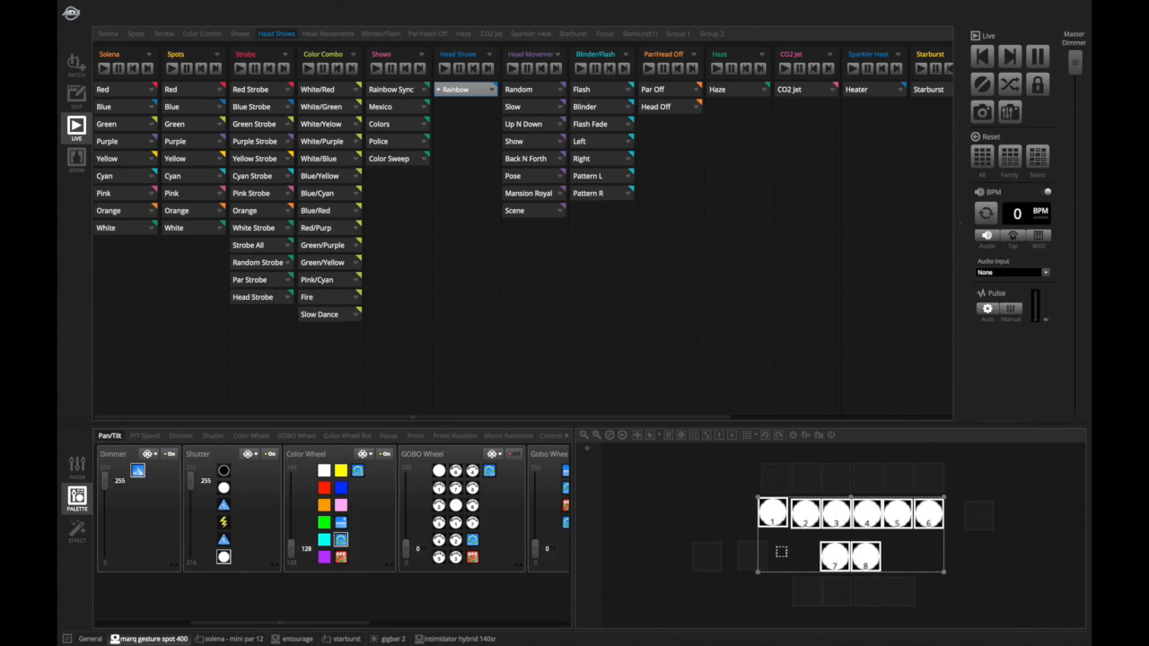
# - Stop Rainbow and play each Head Movement scene in turn from Random down to Scene
pyautogui.click(480, 90)
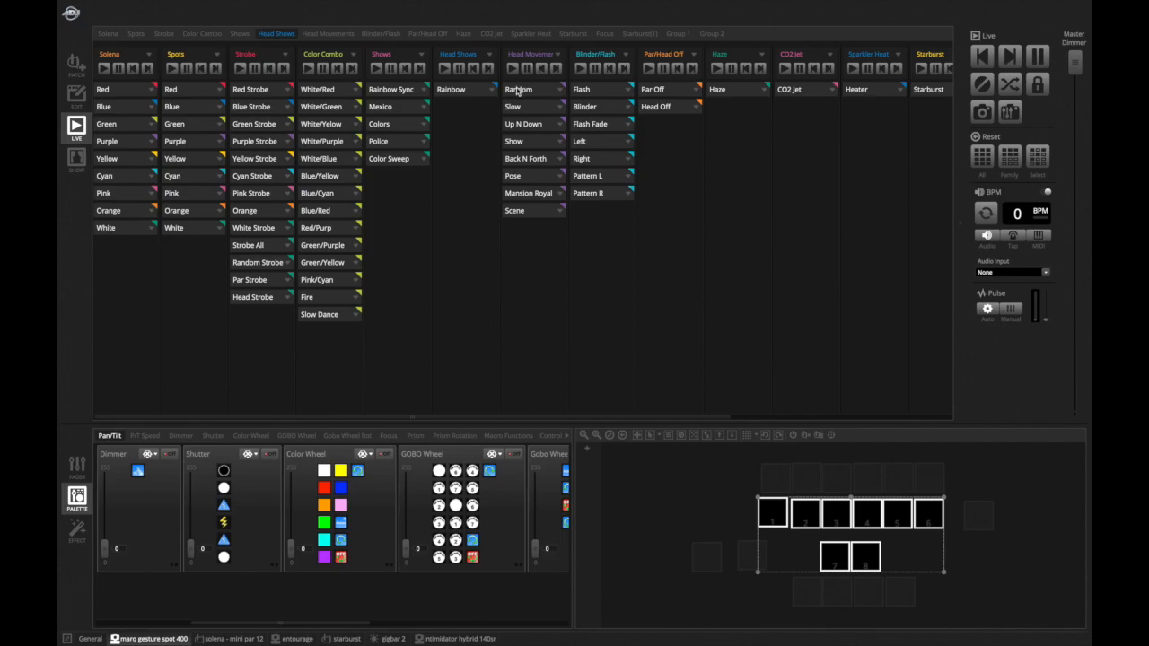
pyautogui.click(518, 92)
pyautogui.click(523, 108)
pyautogui.click(523, 123)
pyautogui.click(522, 140)
pyautogui.click(523, 158)
pyautogui.click(523, 175)
pyautogui.click(525, 193)
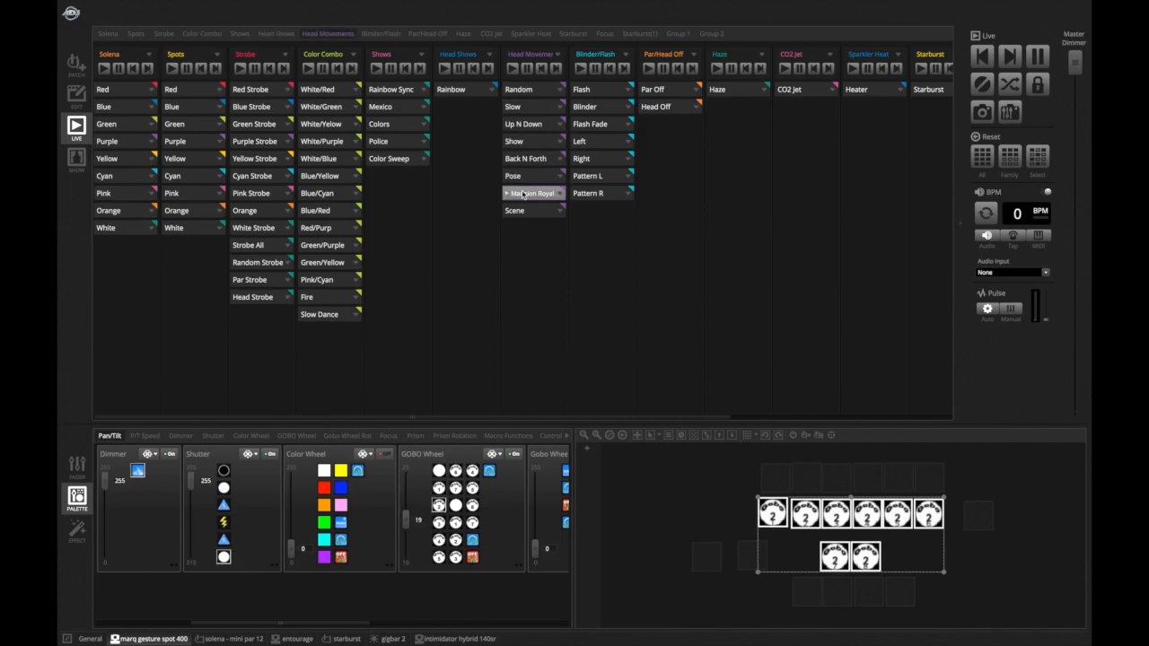
pyautogui.click(524, 211)
# - Replay the Random, Slow, Up N Down and Back N Forth head movements, cycling back through Random, Slow and Up N Down
pyautogui.click(538, 96)
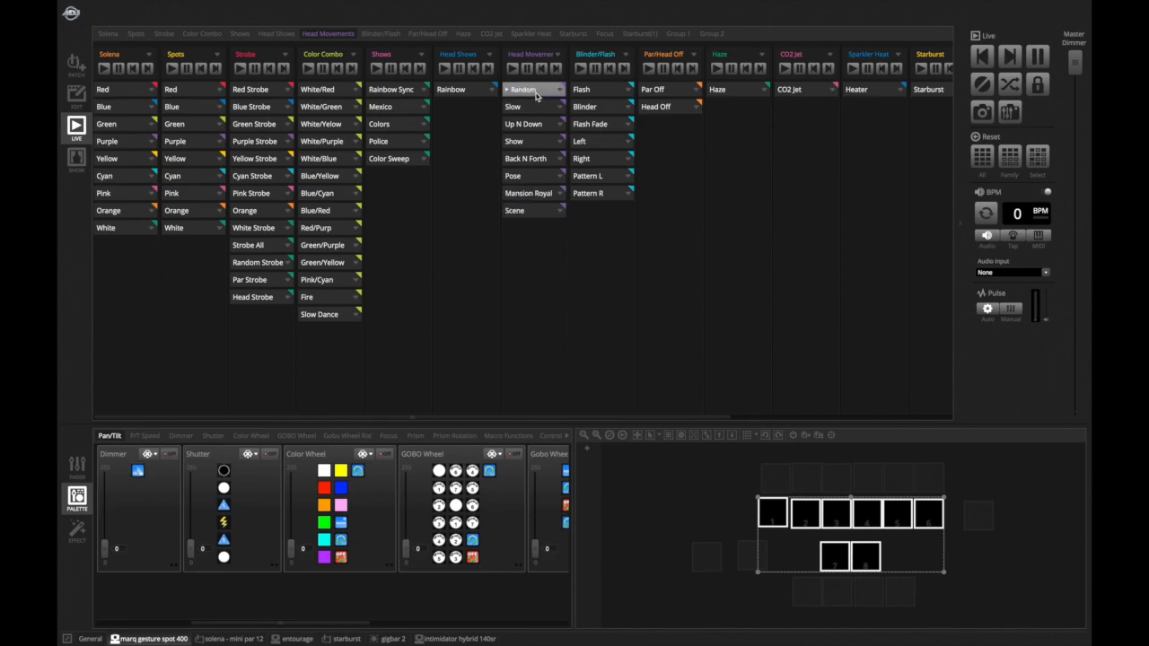
pyautogui.click(534, 108)
pyautogui.click(525, 125)
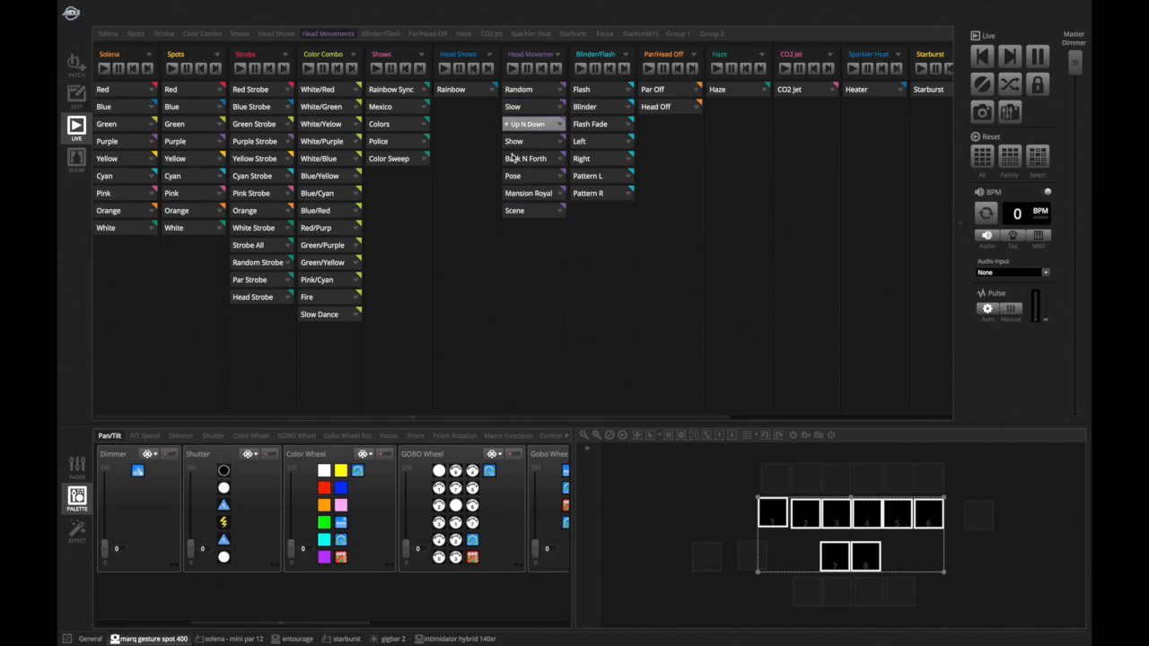
pyautogui.click(512, 158)
pyautogui.click(520, 93)
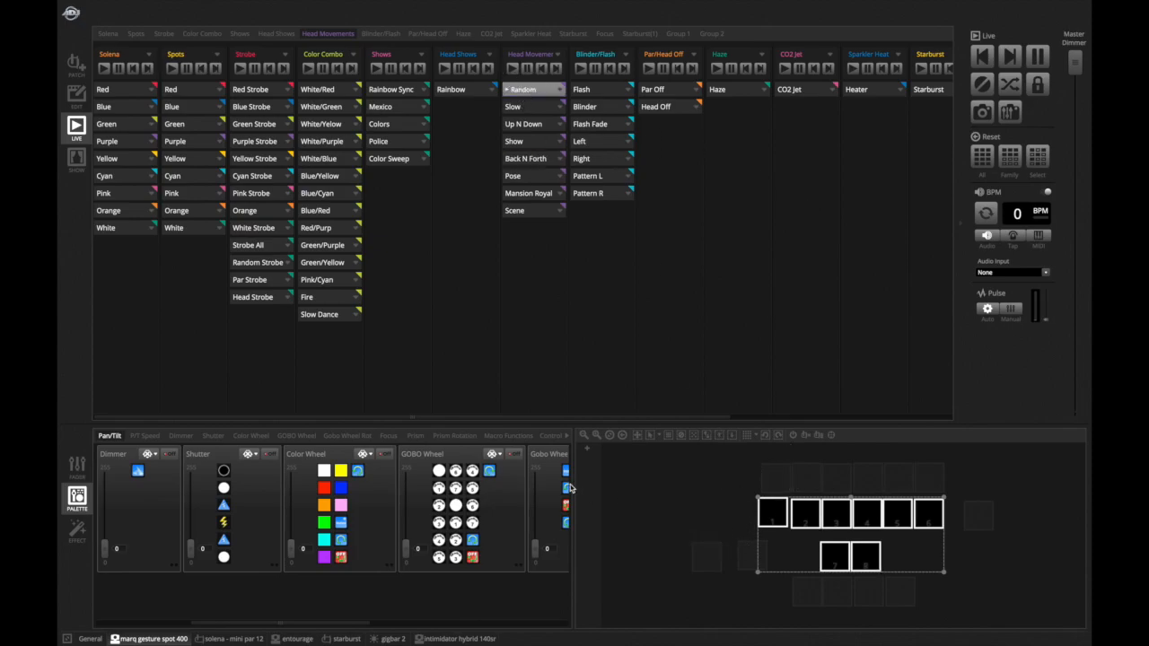
pyautogui.click(530, 107)
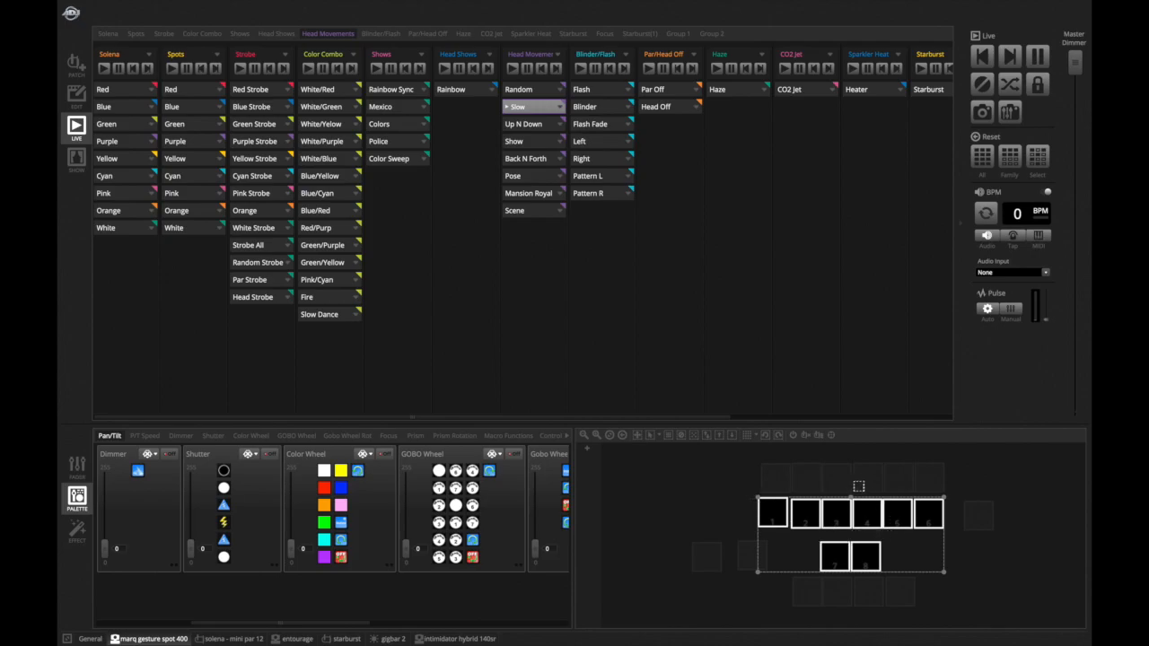
pyautogui.moveTo(870, 497)
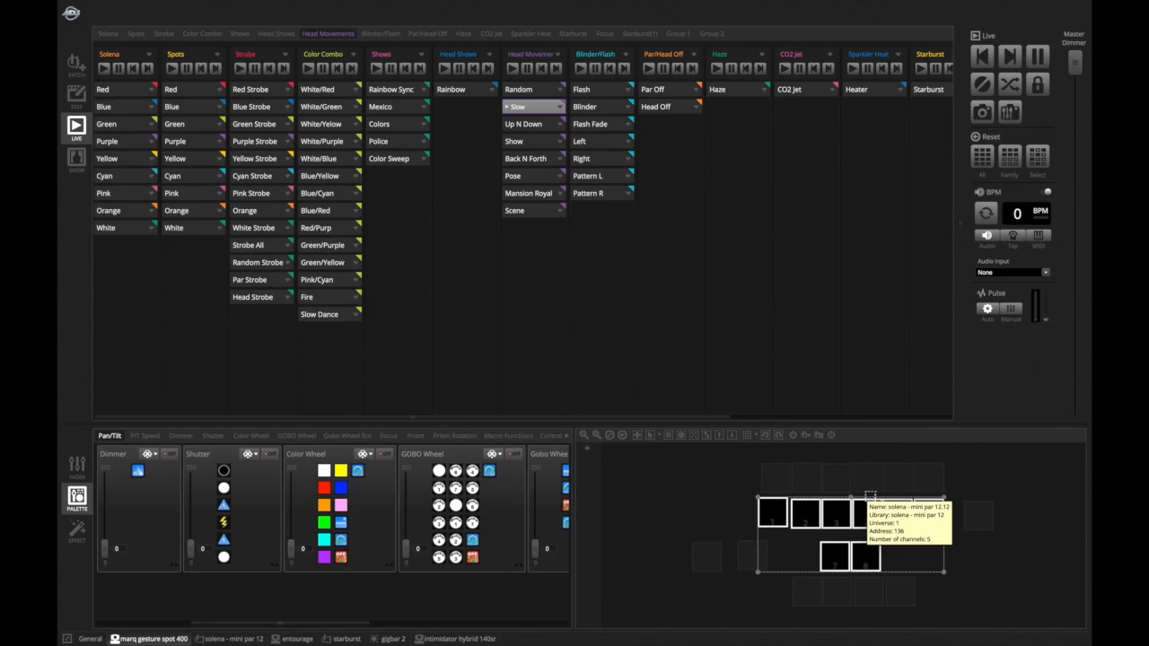
pyautogui.click(526, 124)
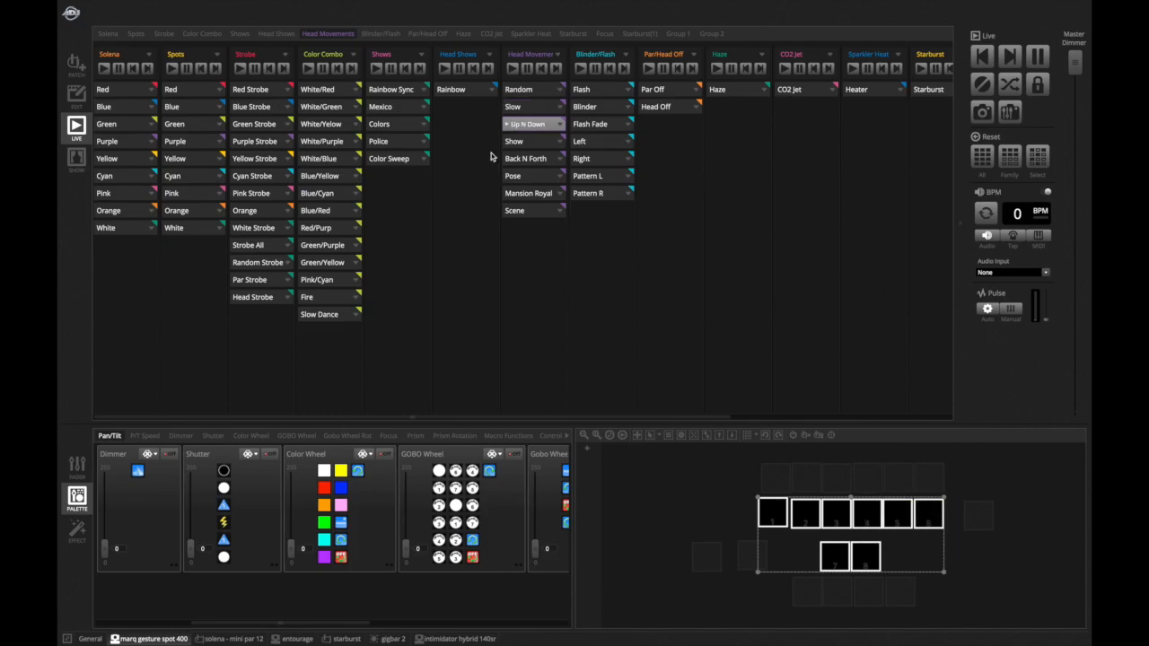
# - Switch to the fader view, select the first spot, and play Back N Forth, Show and Pose head movements
pyautogui.click(77, 469)
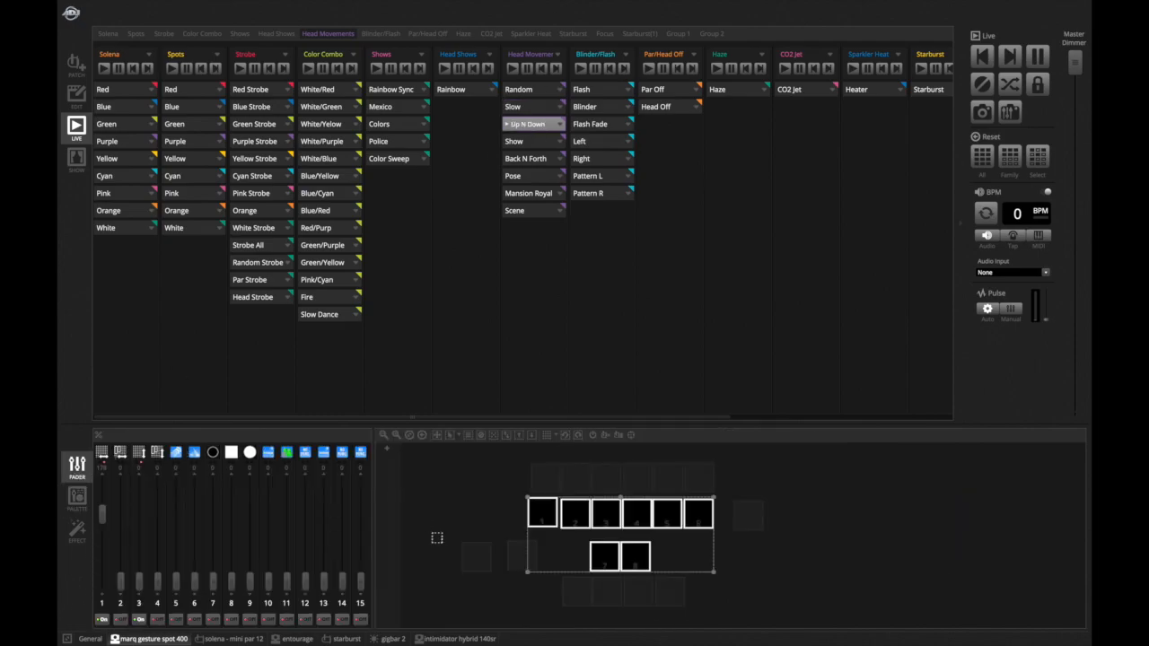
pyautogui.click(534, 505)
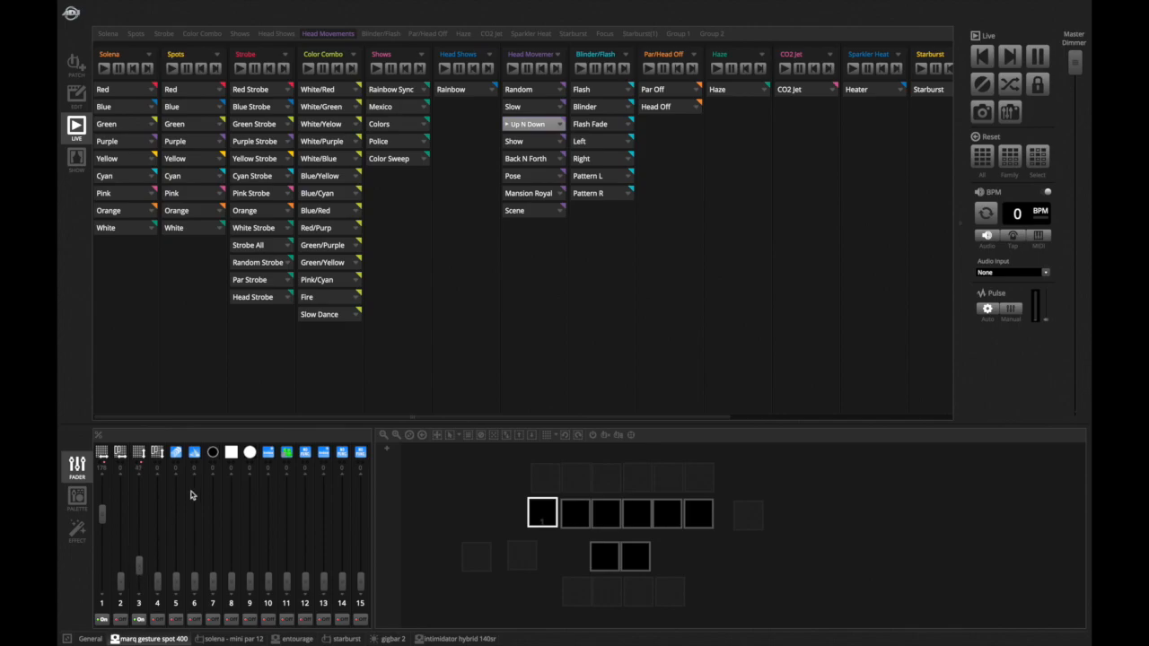
pyautogui.click(508, 160)
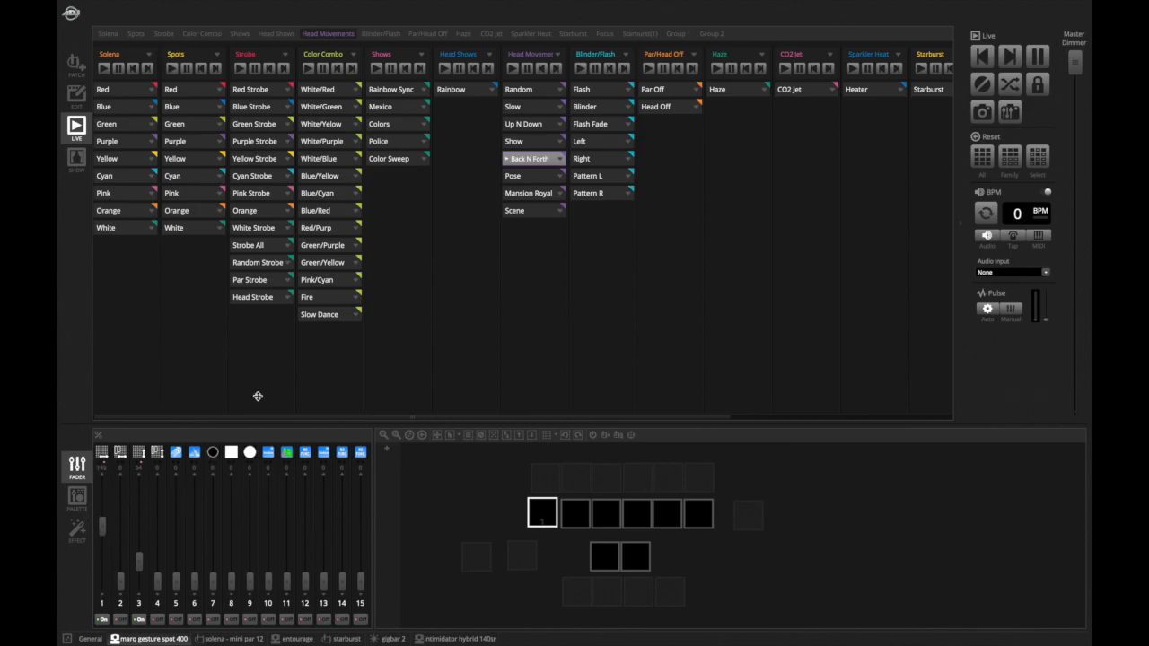
pyautogui.click(526, 143)
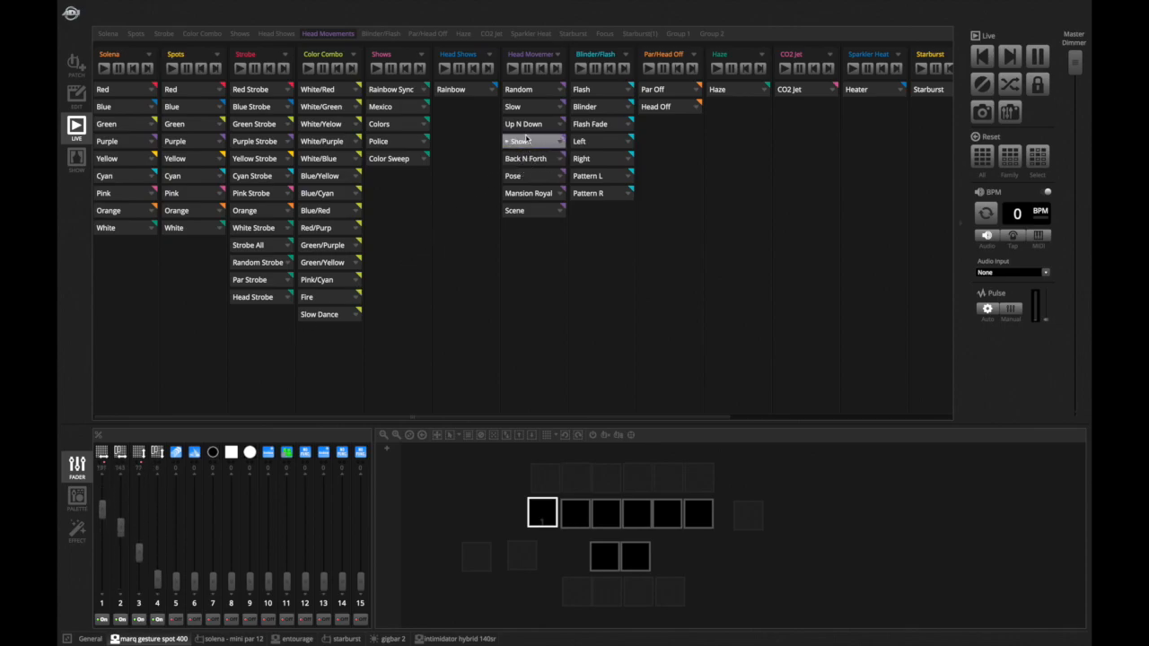
pyautogui.click(524, 143)
pyautogui.click(524, 143)
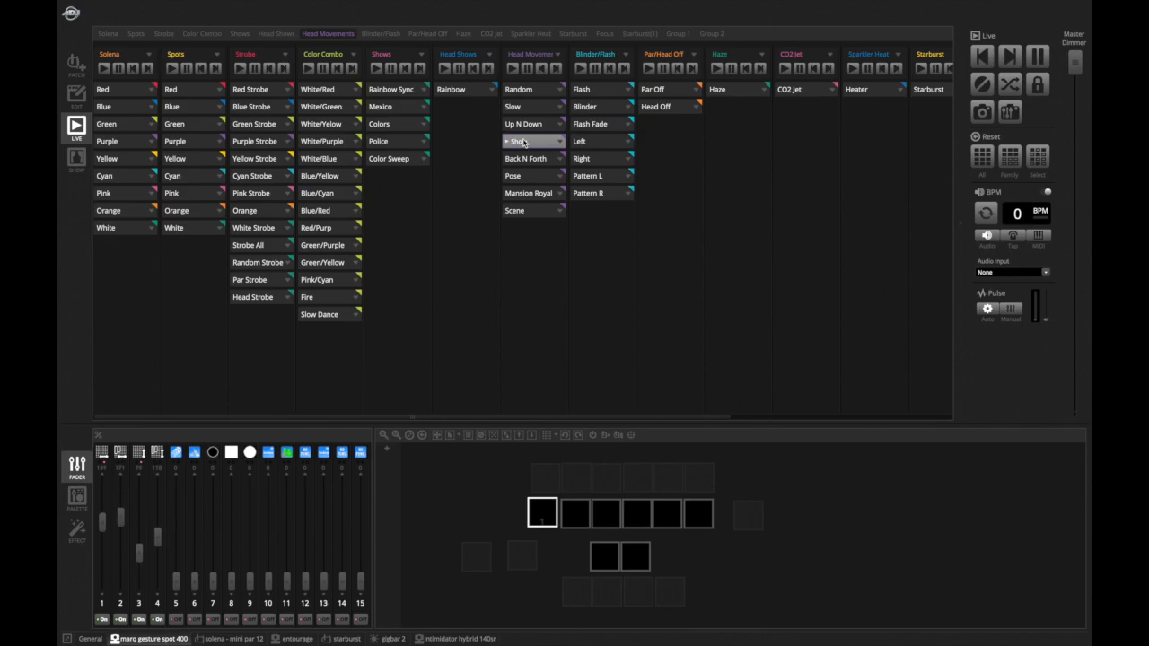
pyautogui.click(525, 143)
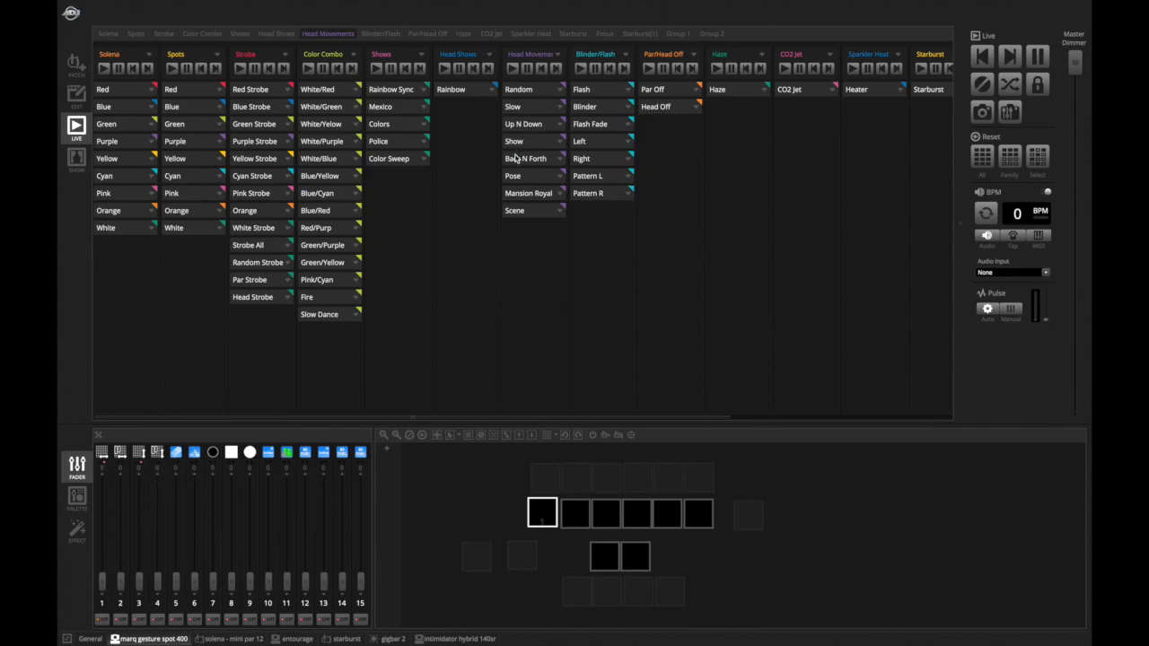
pyautogui.click(518, 179)
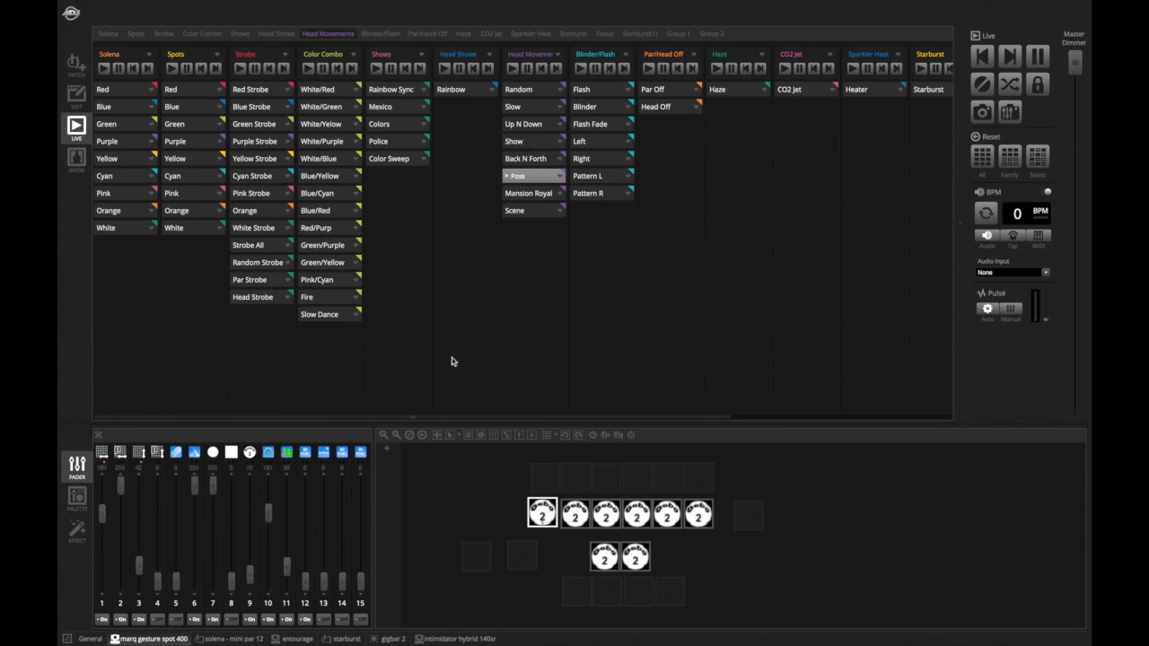
# - Select all spots in the visualizer, switch to edit mode, and preview the Pose scene's step
pyautogui.click(485, 510)
pyautogui.moveTo(485, 510); pyautogui.dragTo(775, 560)
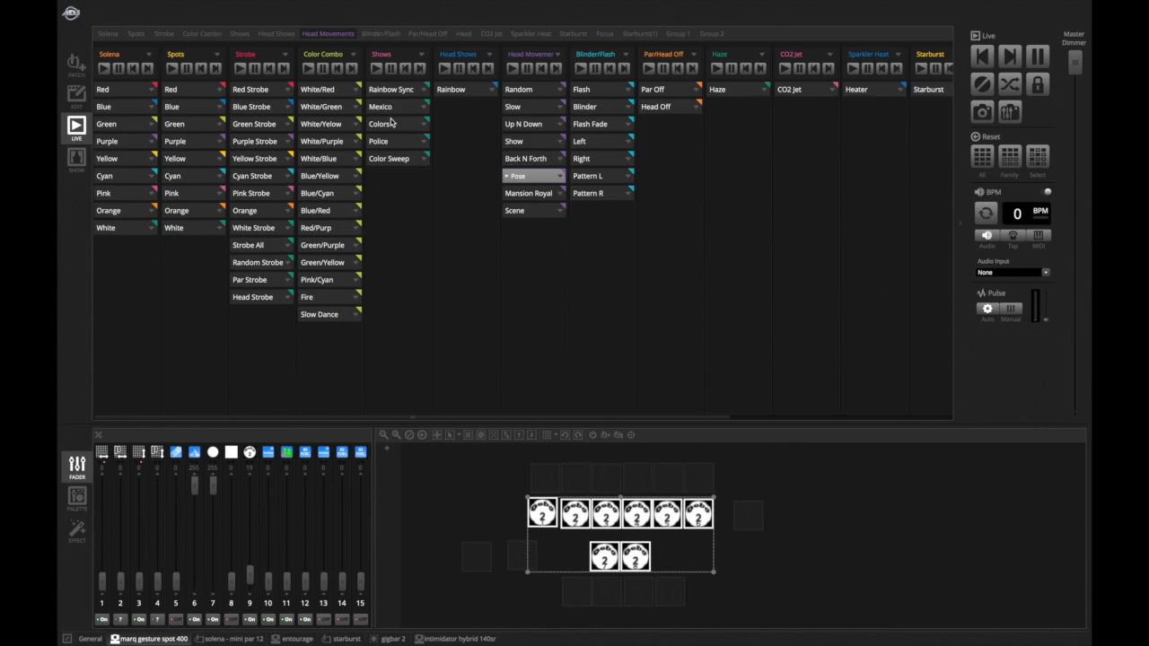
pyautogui.click(78, 99)
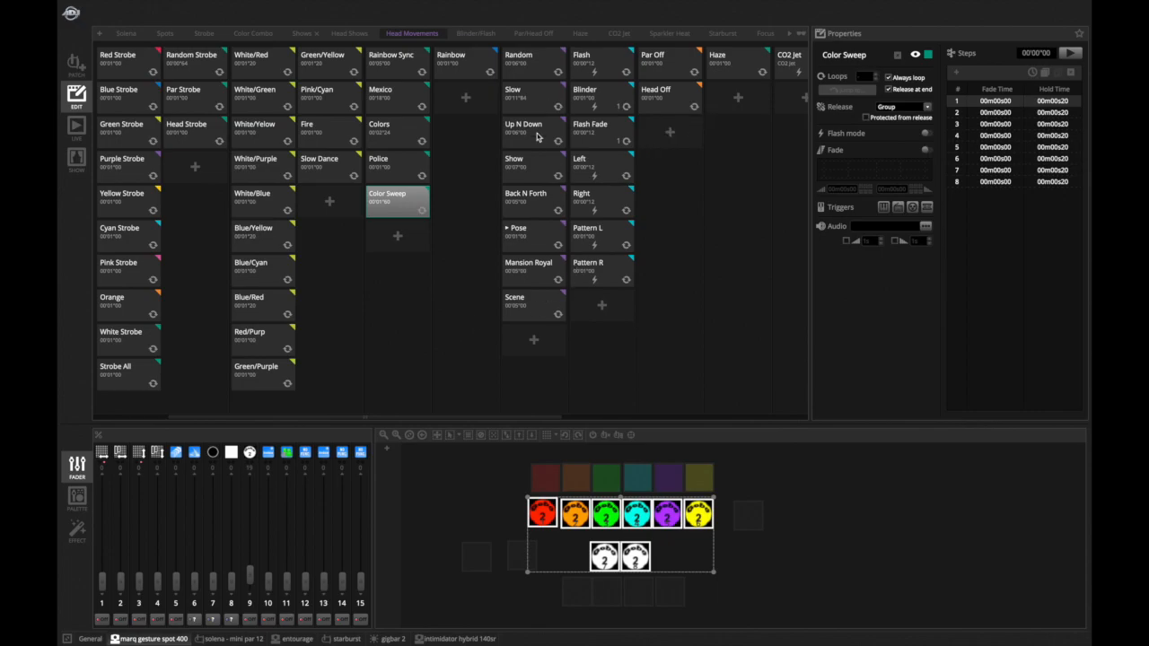
pyautogui.click(510, 243)
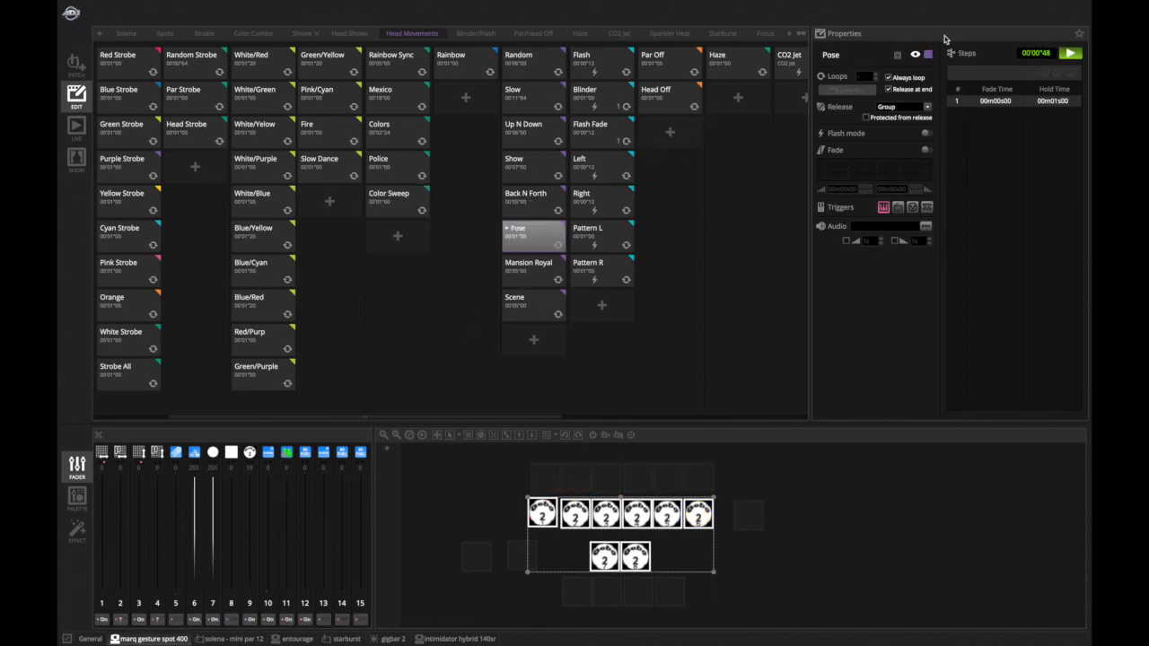
pyautogui.click(1073, 53)
# - Select each spot fixture in the visualizer one by one to inspect its channel faders
pyautogui.click(466, 514)
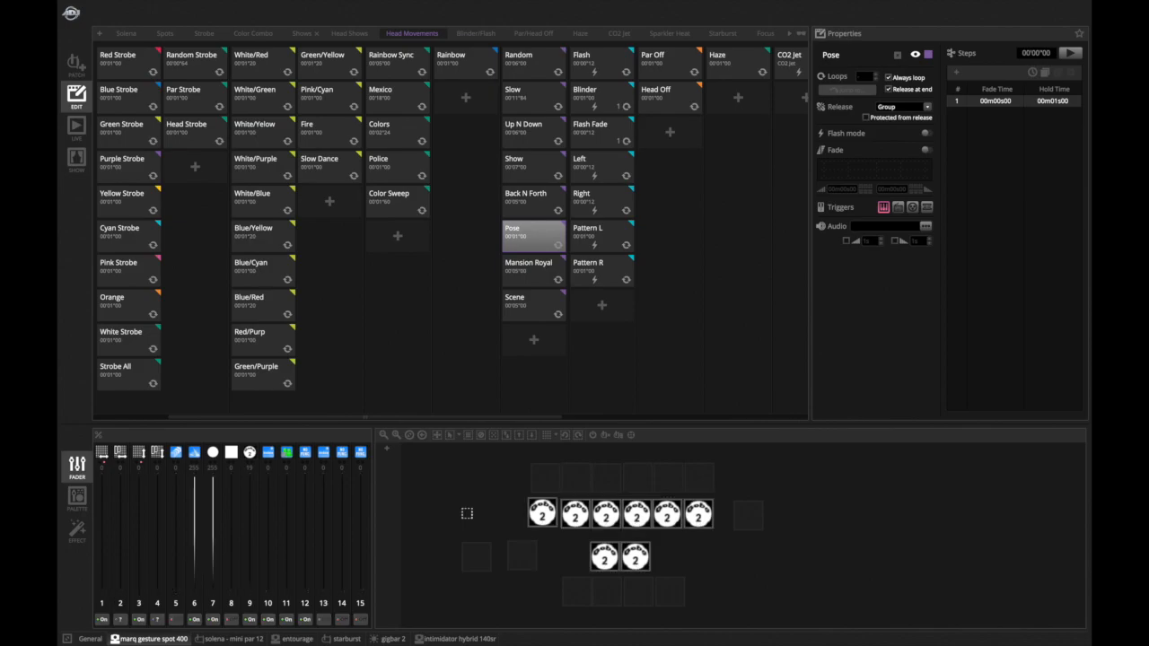
pyautogui.click(536, 518)
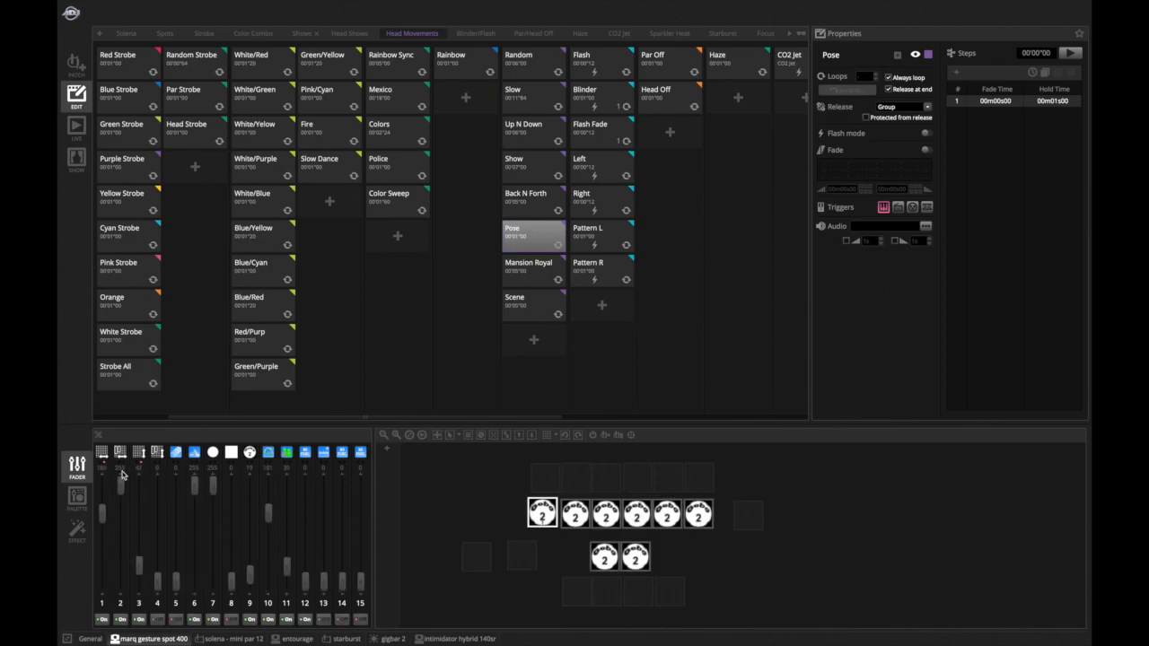
pyautogui.click(578, 512)
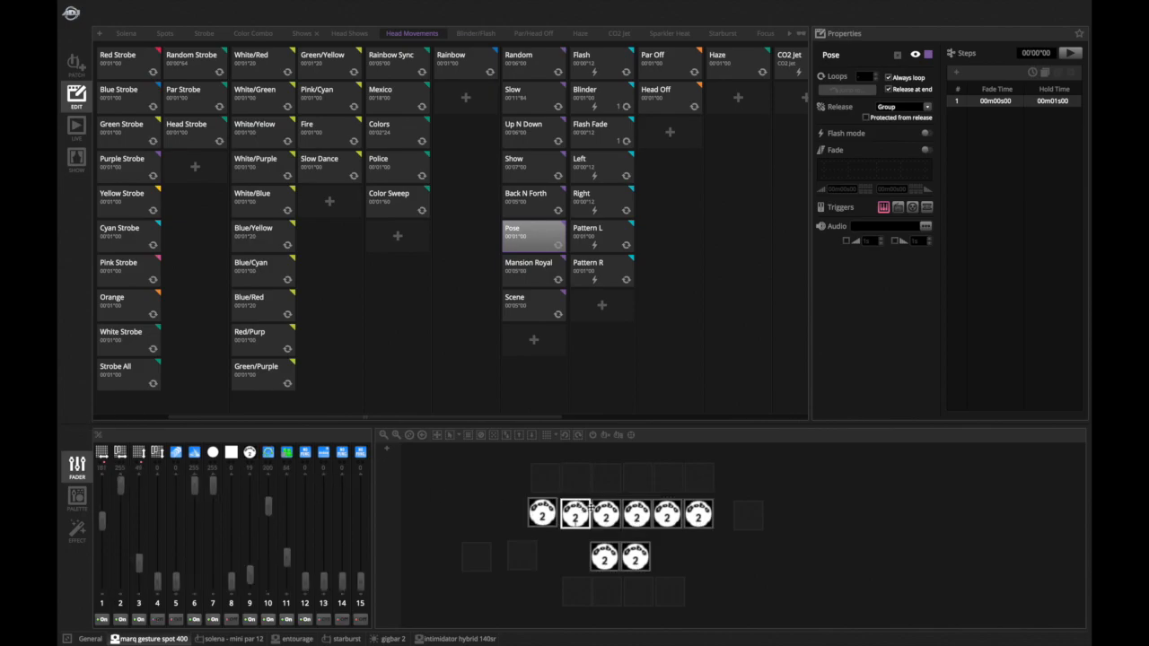
pyautogui.click(610, 512)
pyautogui.click(636, 513)
pyautogui.click(669, 513)
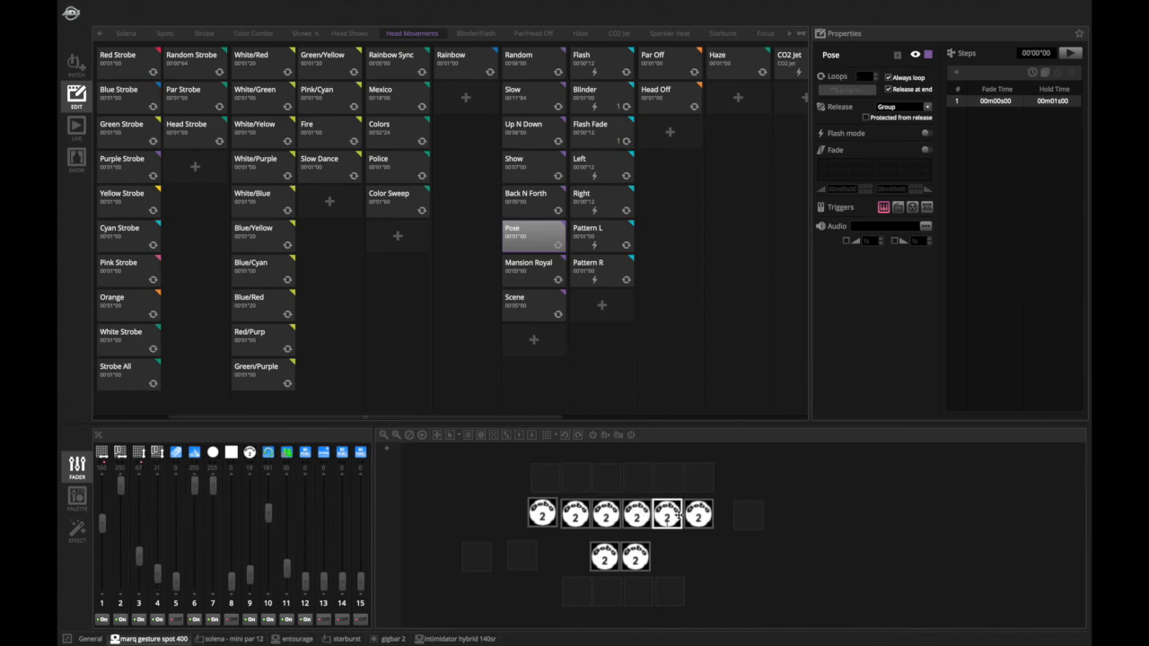
pyautogui.click(698, 513)
pyautogui.click(603, 557)
pyautogui.click(631, 555)
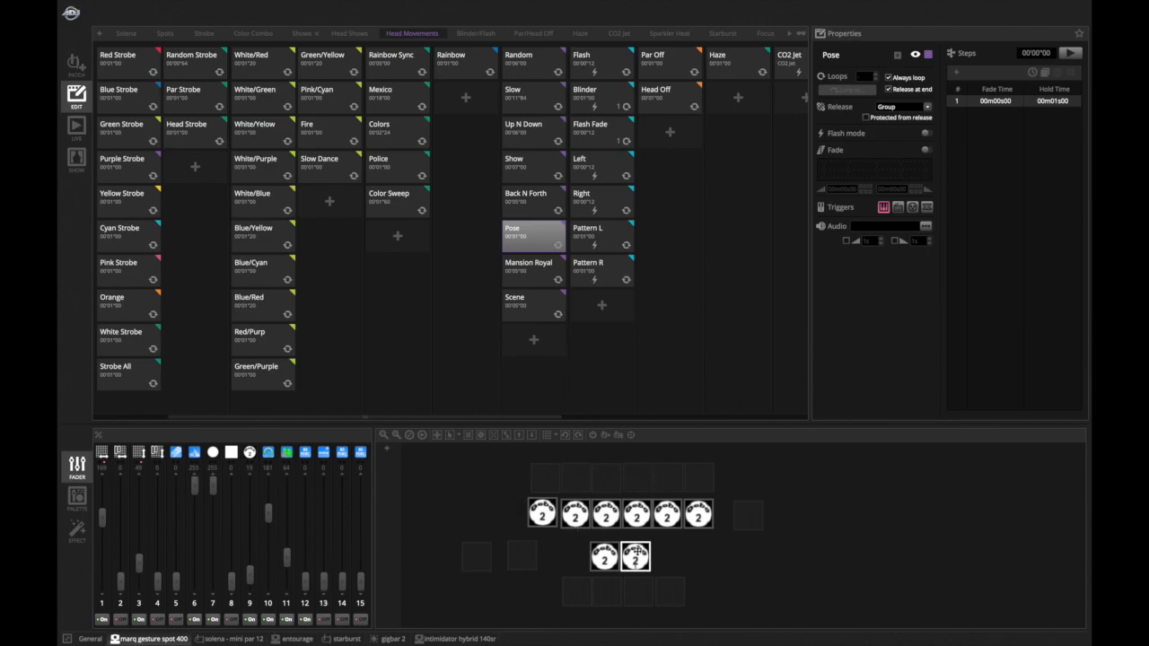
# - Lower channel 1's fader for the selected spot and select the second spot
pyautogui.click(104, 482)
pyautogui.moveTo(103, 482); pyautogui.dragTo(104, 539)
pyautogui.click(579, 514)
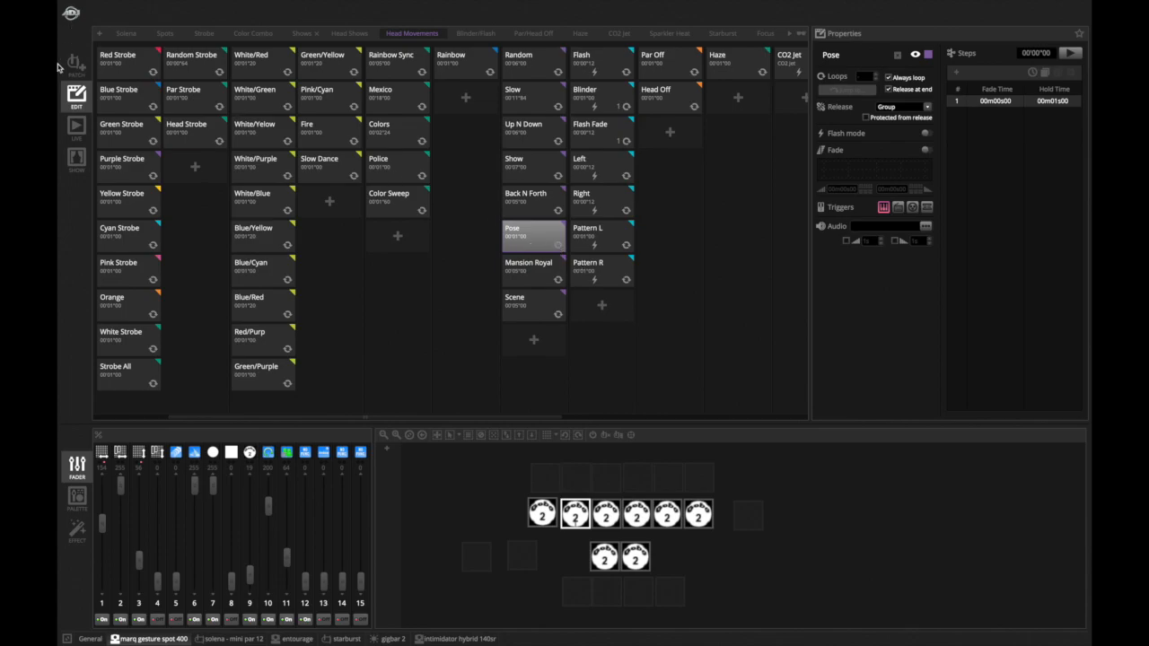
# - Return to live mode and start then stop the Pose head movement
pyautogui.click(76, 130)
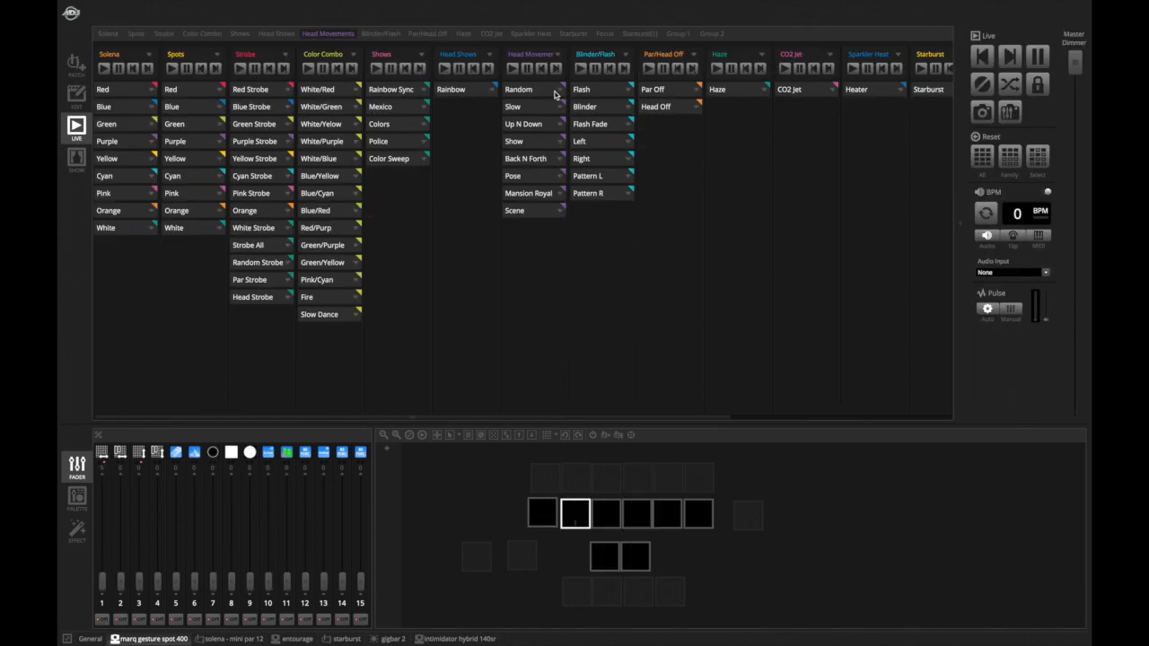
pyautogui.click(528, 177)
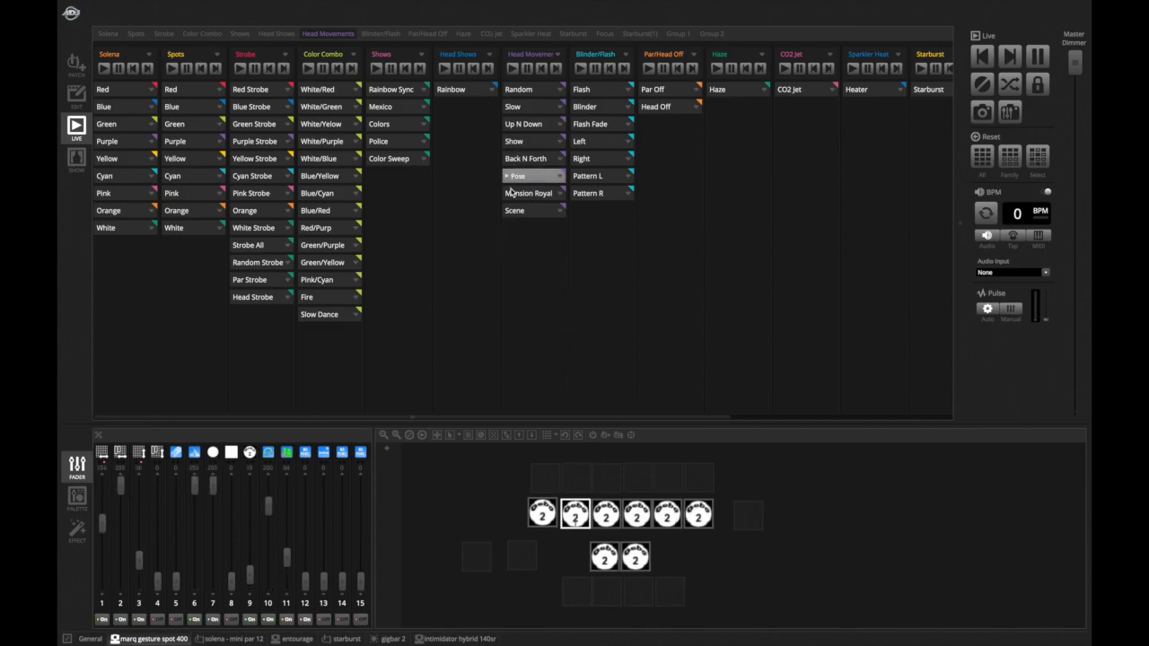
pyautogui.click(510, 182)
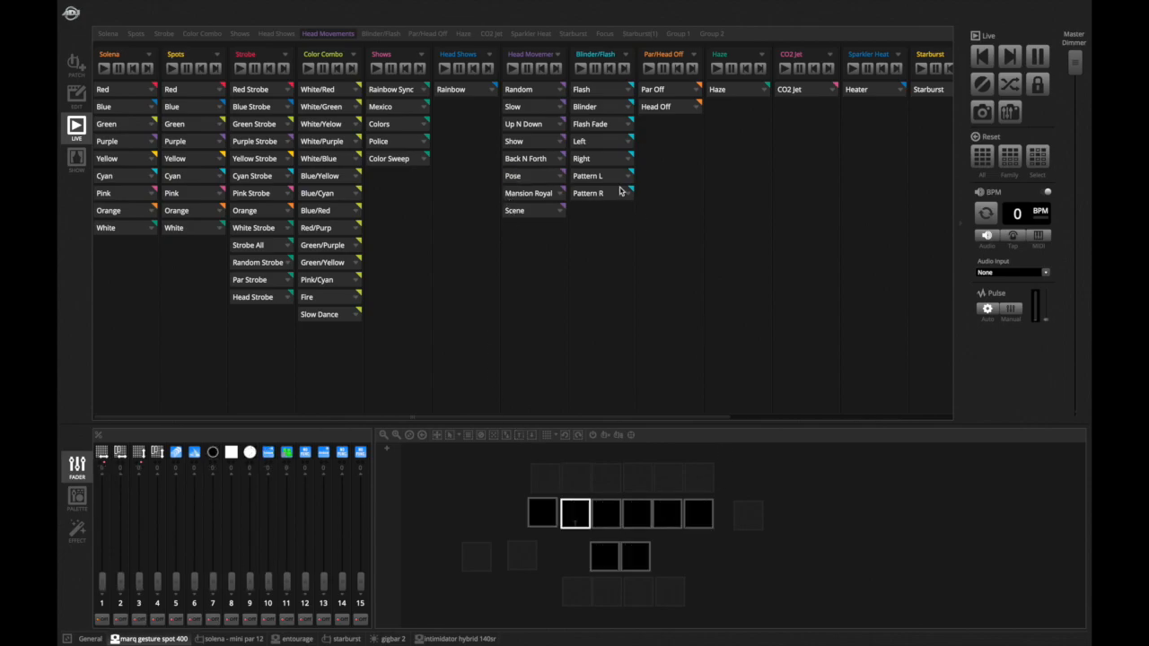
# - Play the Random head movement together with the Random Strobe scene
pyautogui.click(521, 89)
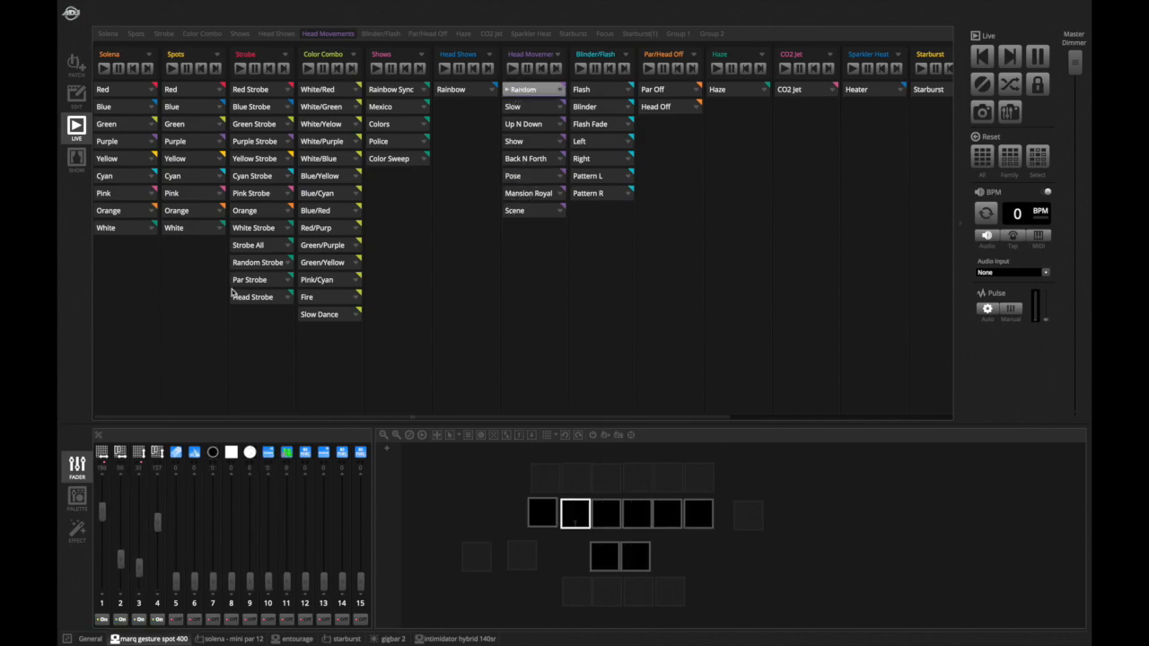
pyautogui.click(259, 262)
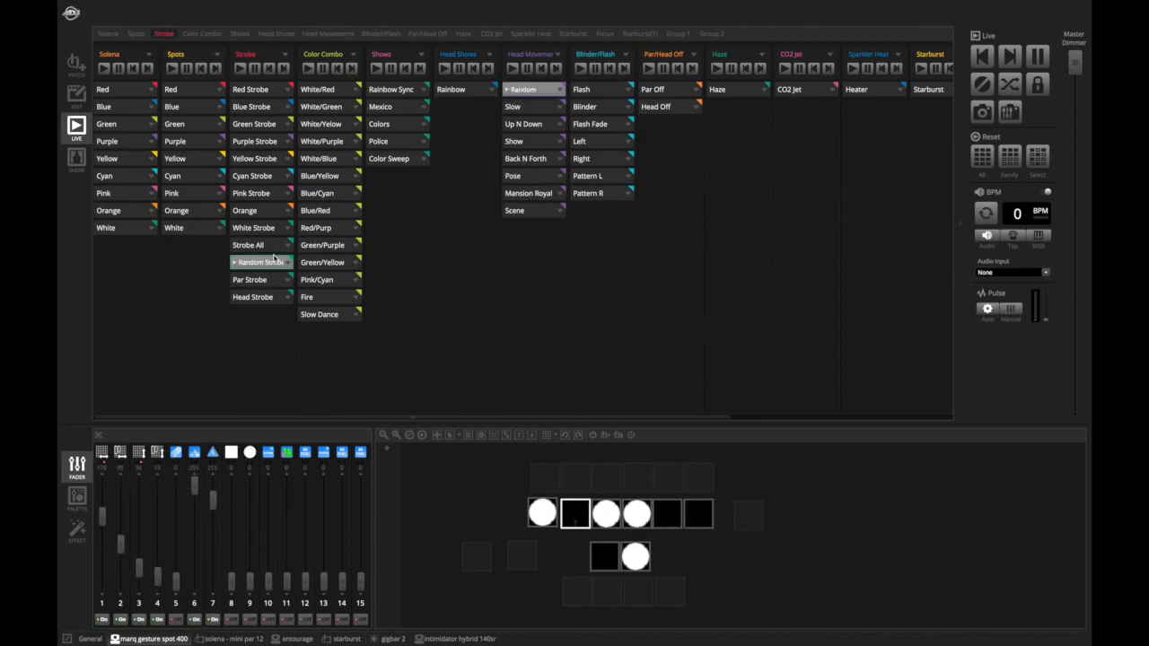
# - Briefly play the Green/Yellow color combo, and stop it together with Random Strobe and the Random head movement
pyautogui.click(325, 262)
pyautogui.click(256, 264)
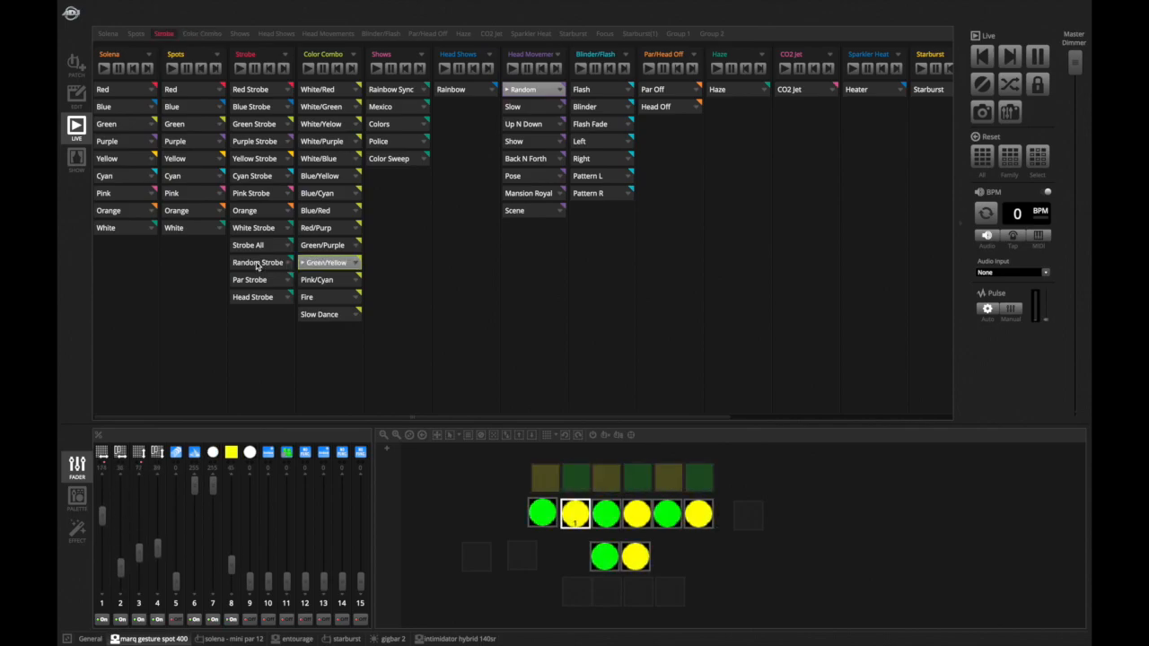
pyautogui.click(519, 89)
pyautogui.click(342, 263)
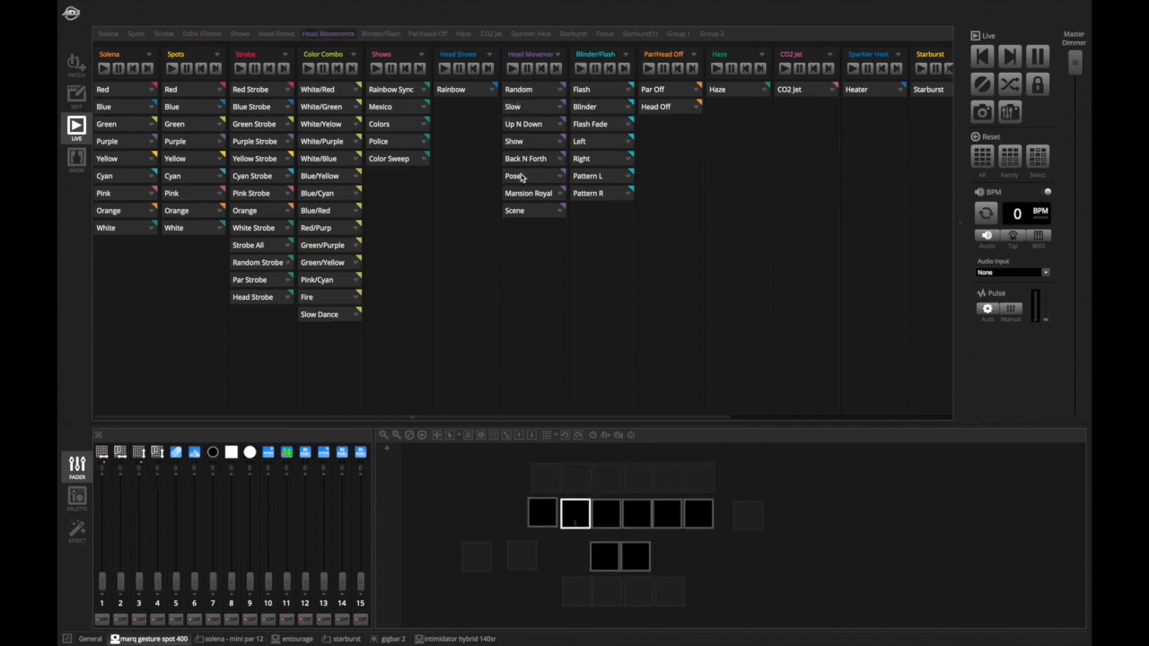
# - Play the Pose head movement together with the Green/Purple color combo
pyautogui.click(526, 177)
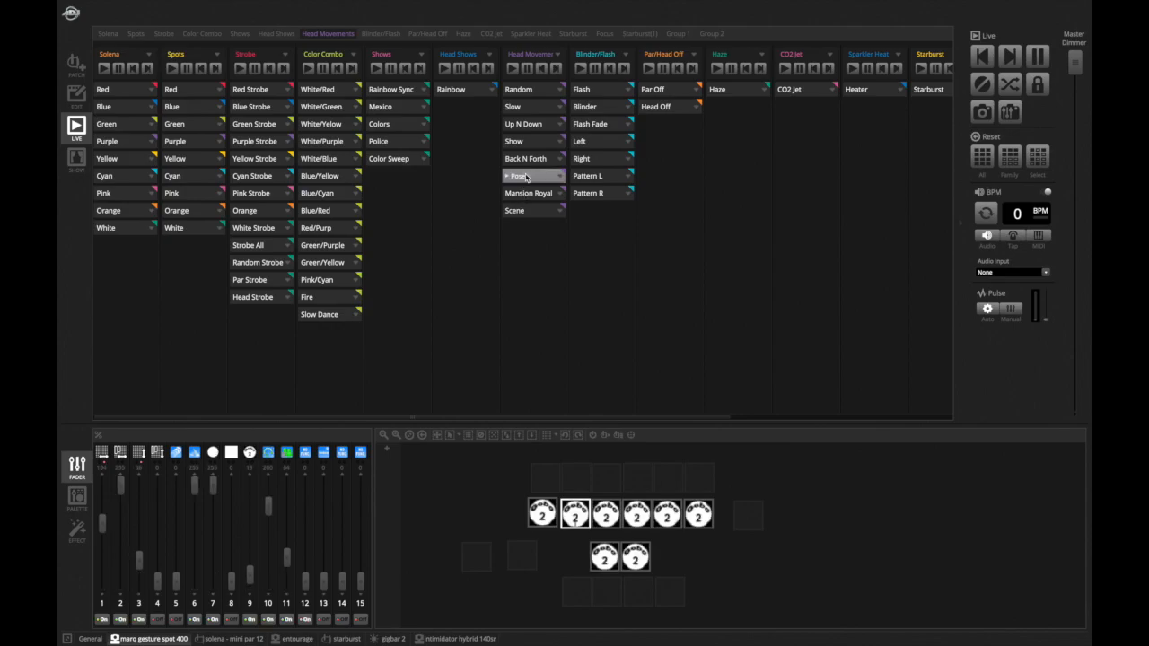
pyautogui.click(313, 249)
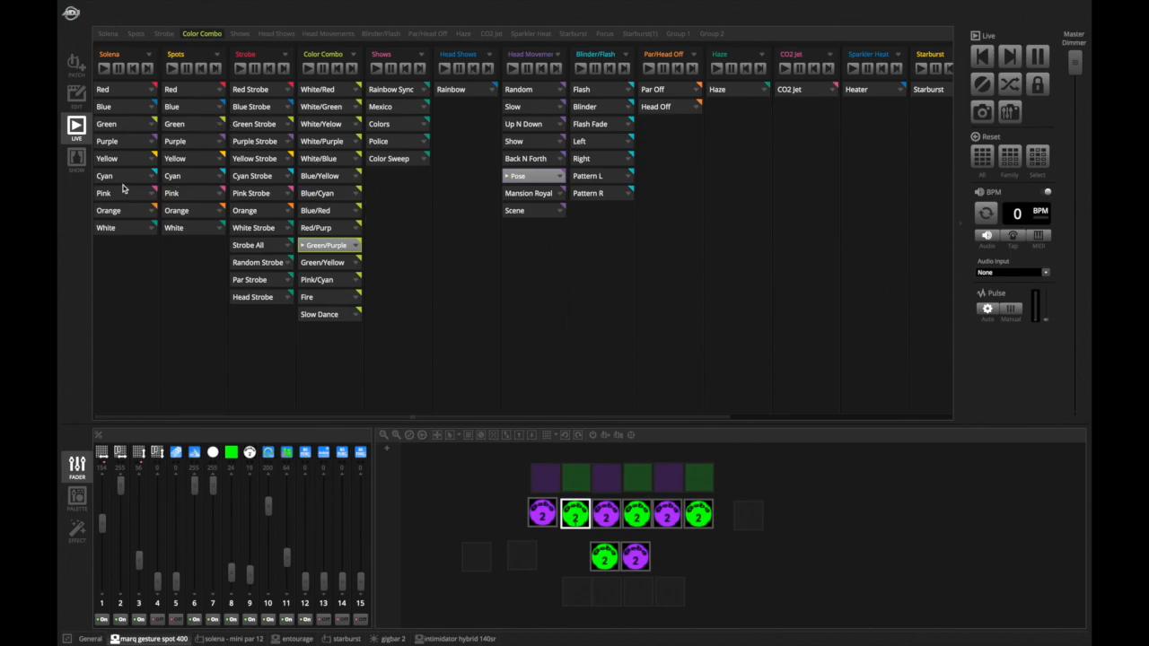
# - Overlay Pink on both Solena and Spots, then stop both Pink scenes
pyautogui.click(182, 194)
pyautogui.click(125, 195)
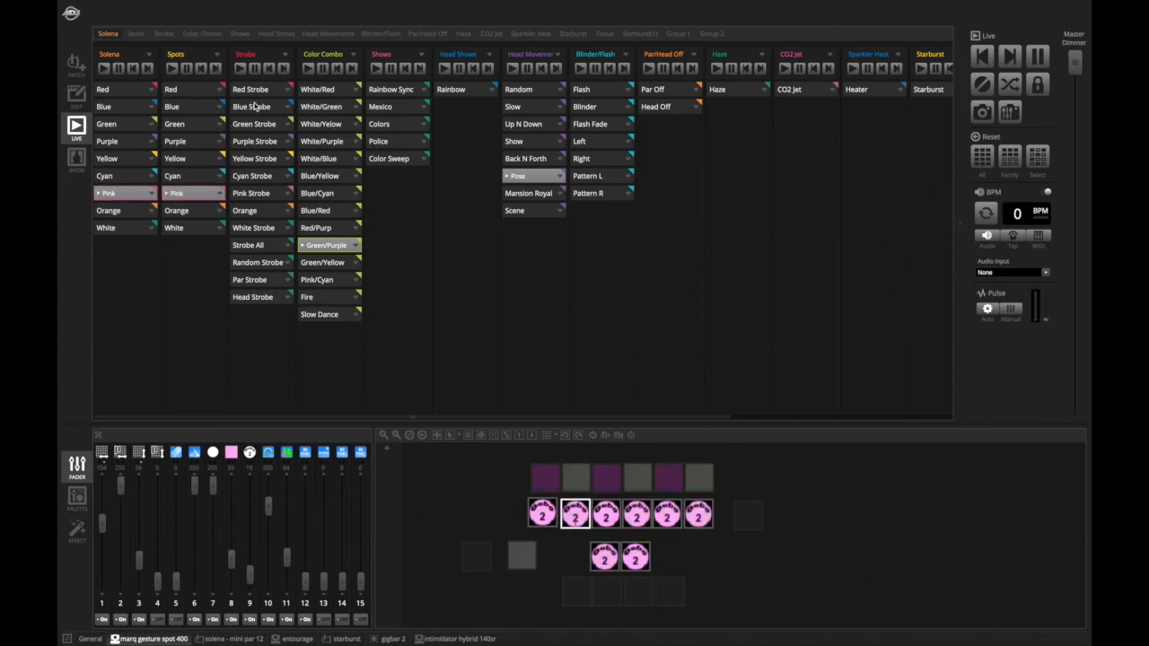
pyautogui.click(117, 197)
pyautogui.click(176, 195)
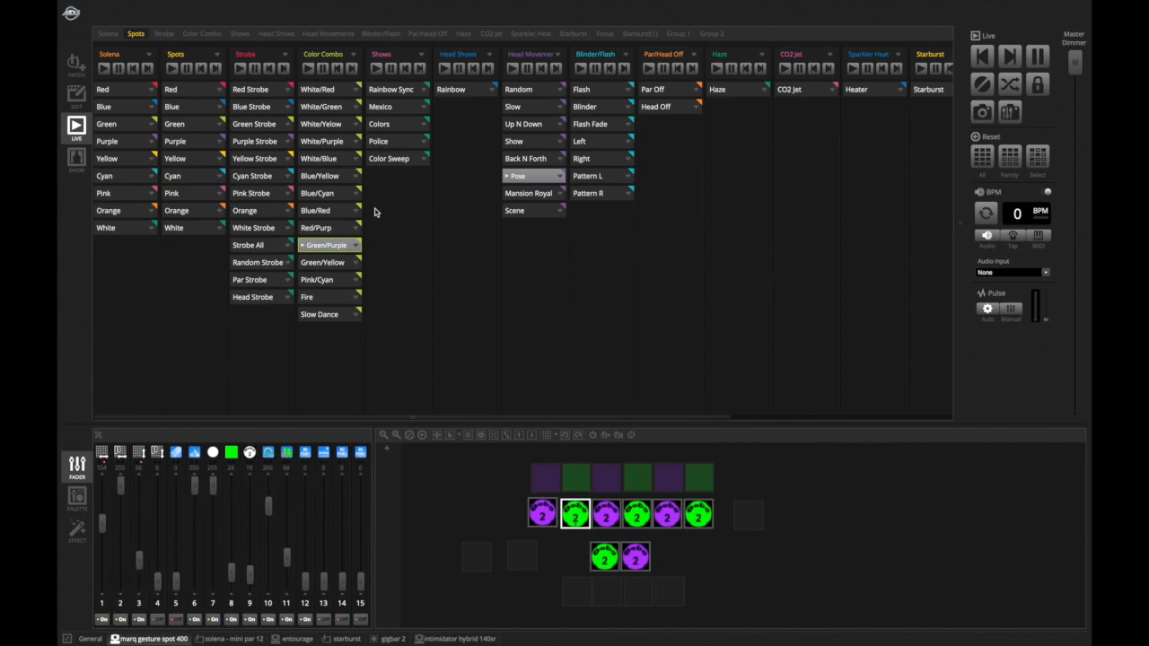
# - Switch the head movement to Random and back to Pose, then stop Pose and Green/Purple
pyautogui.click(533, 91)
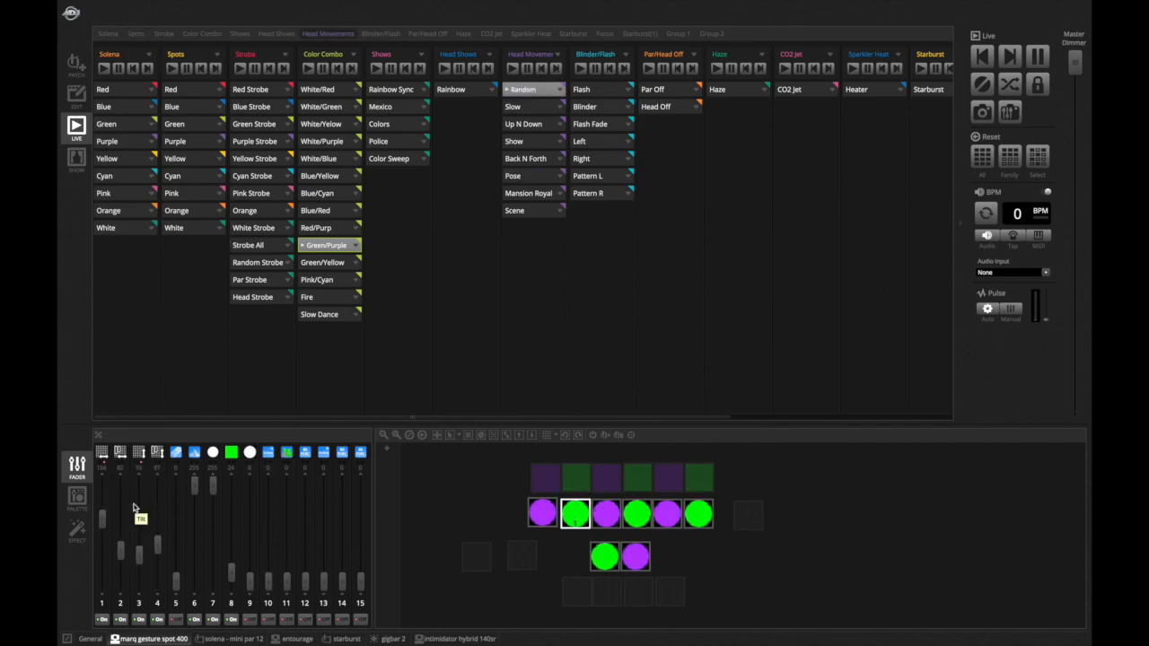
pyautogui.click(527, 178)
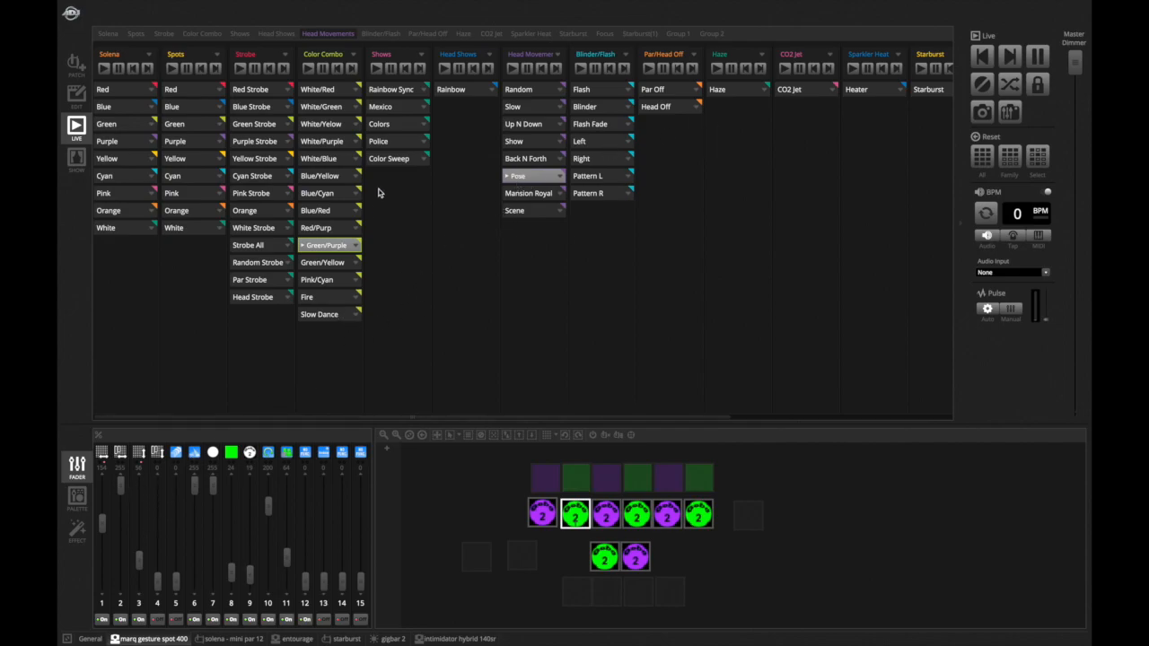
pyautogui.click(325, 245)
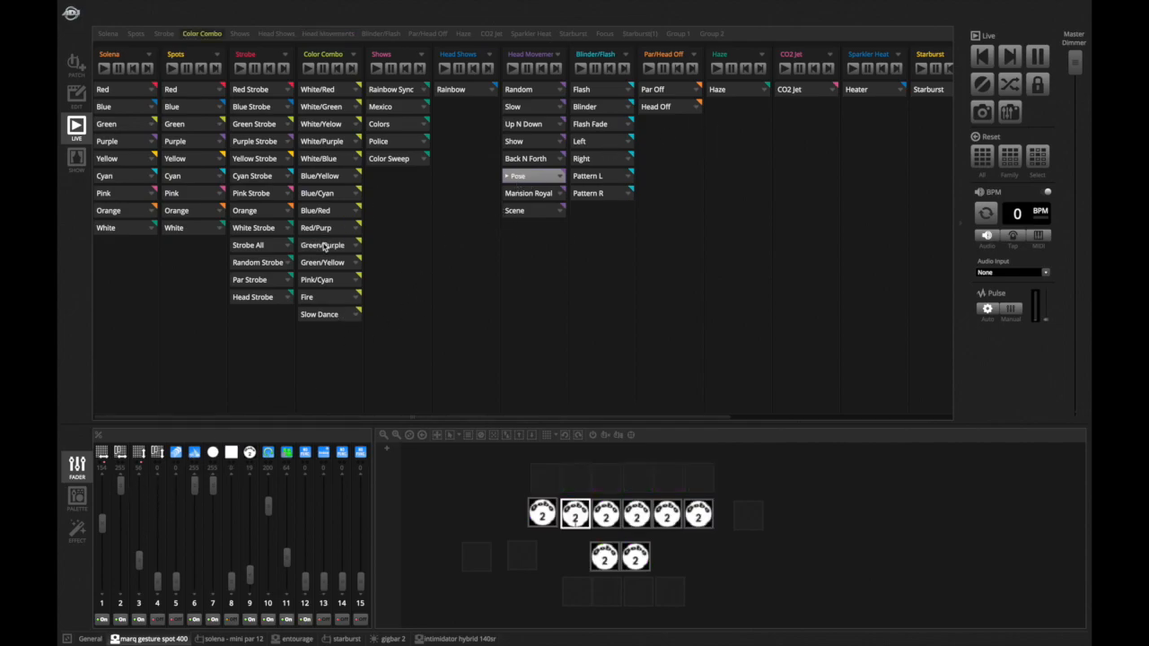
pyautogui.click(528, 176)
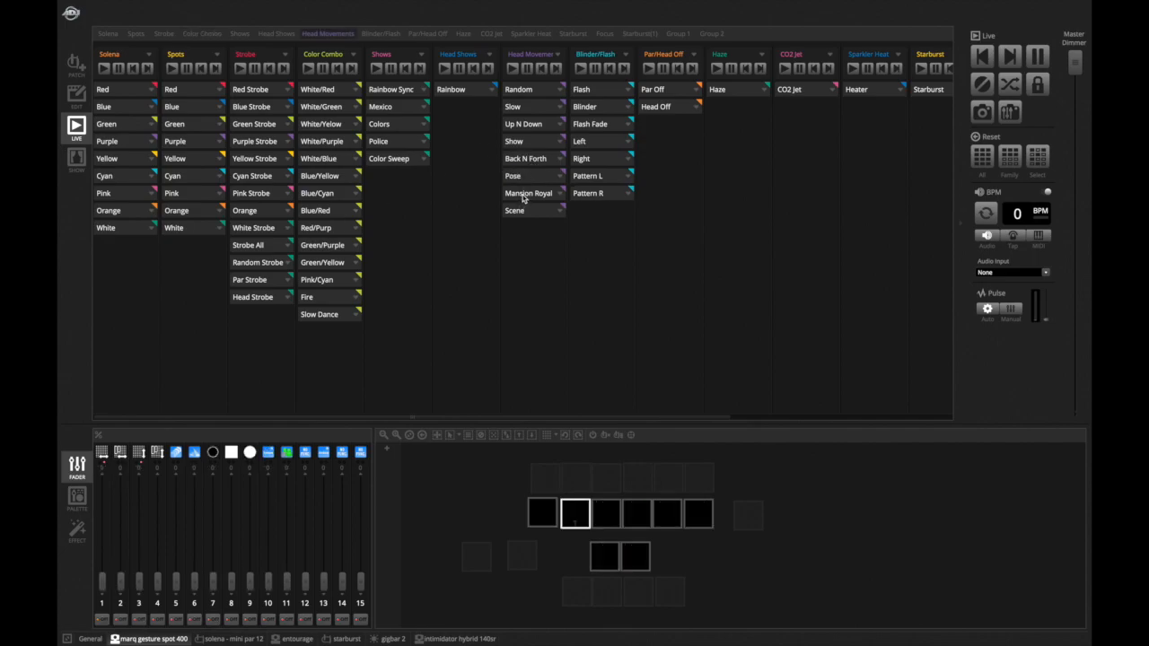
# - Play and stop Mansion Royal, then start the Scene head movement
pyautogui.click(525, 194)
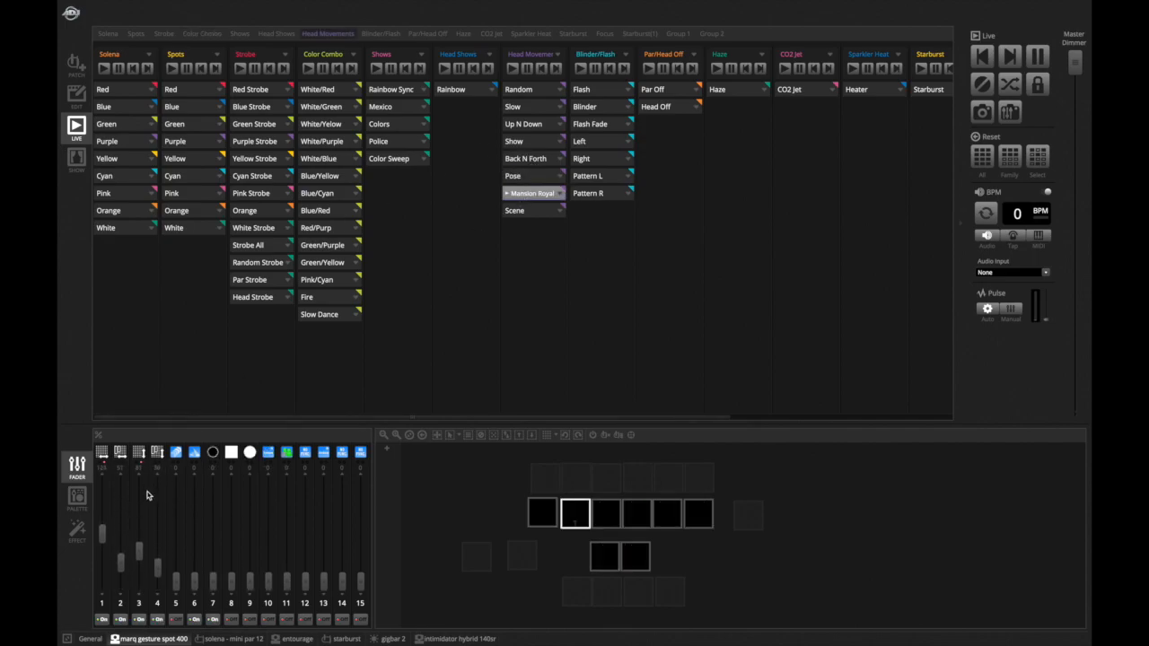
pyautogui.click(521, 193)
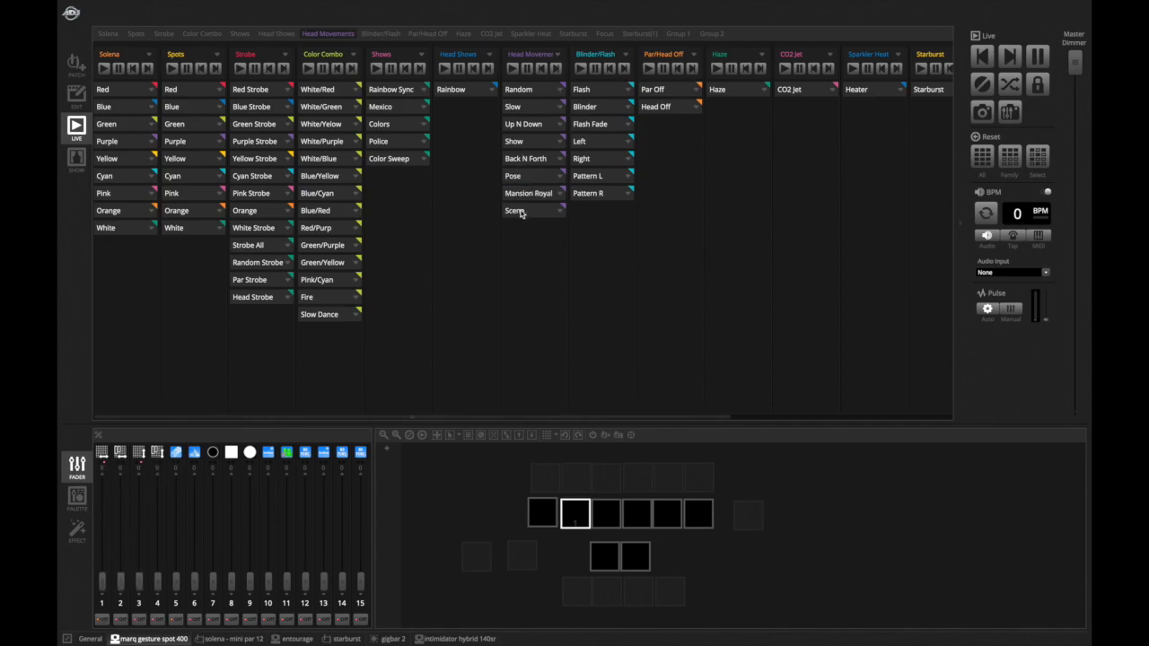
pyautogui.click(521, 212)
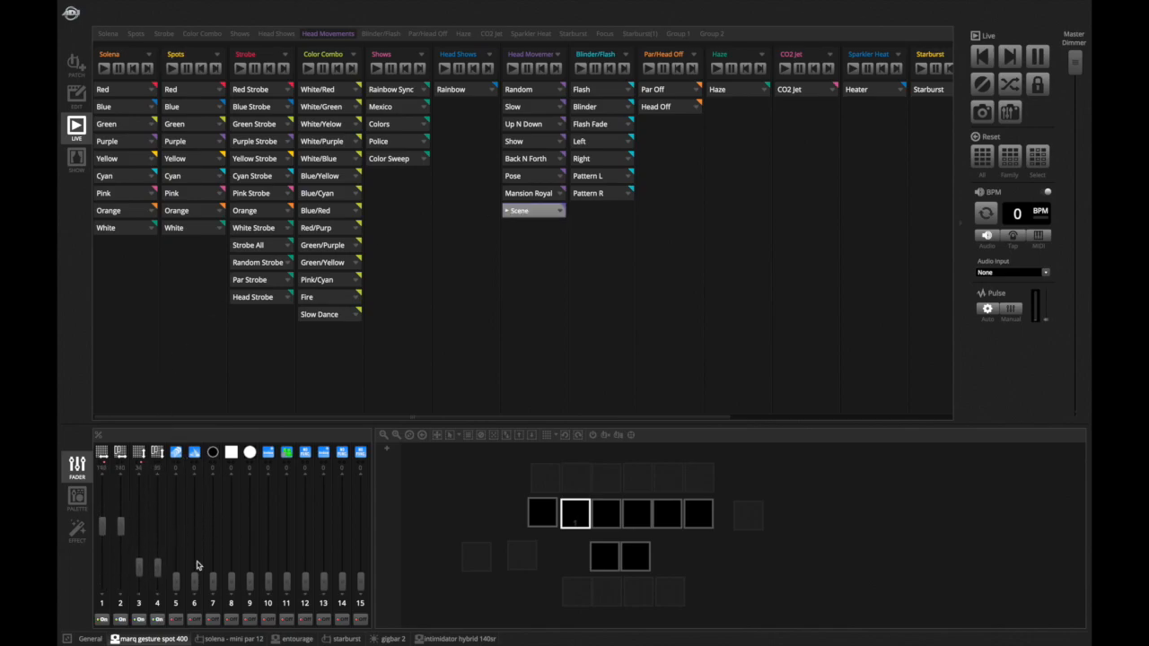
# - Inspect the Intimidator Hybrid and Marq Gesture fixtures' faders by selecting them in the visualizer
pyautogui.click(432, 638)
pyautogui.moveTo(612, 602); pyautogui.dragTo(855, 585)
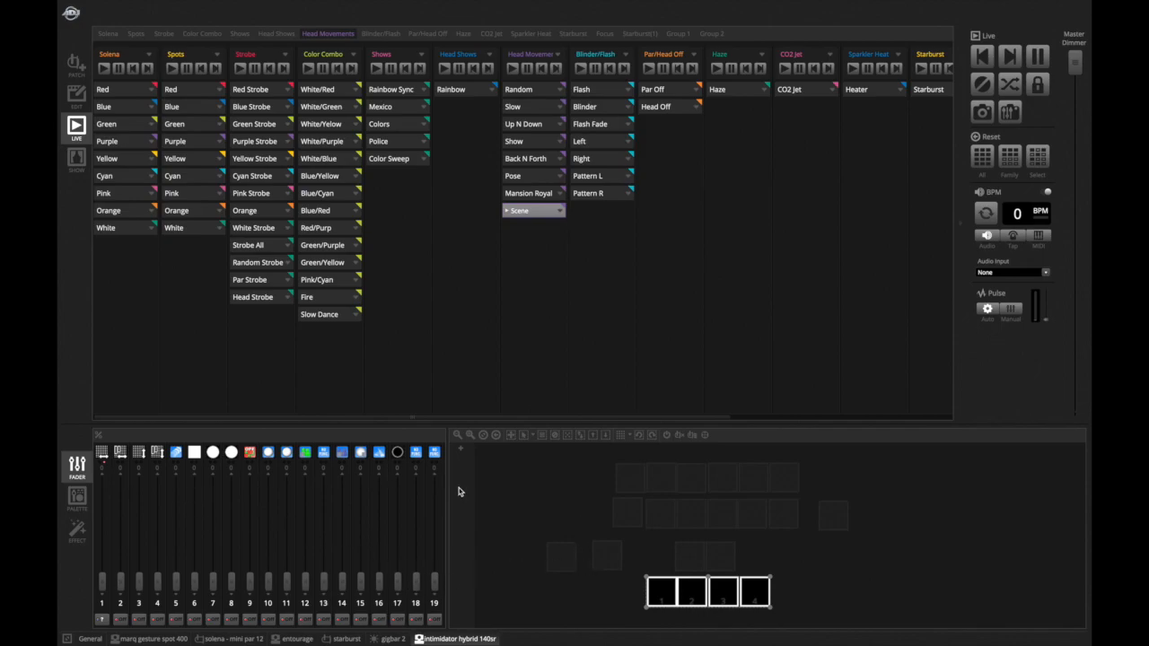
pyautogui.click(595, 555)
pyautogui.click(655, 598)
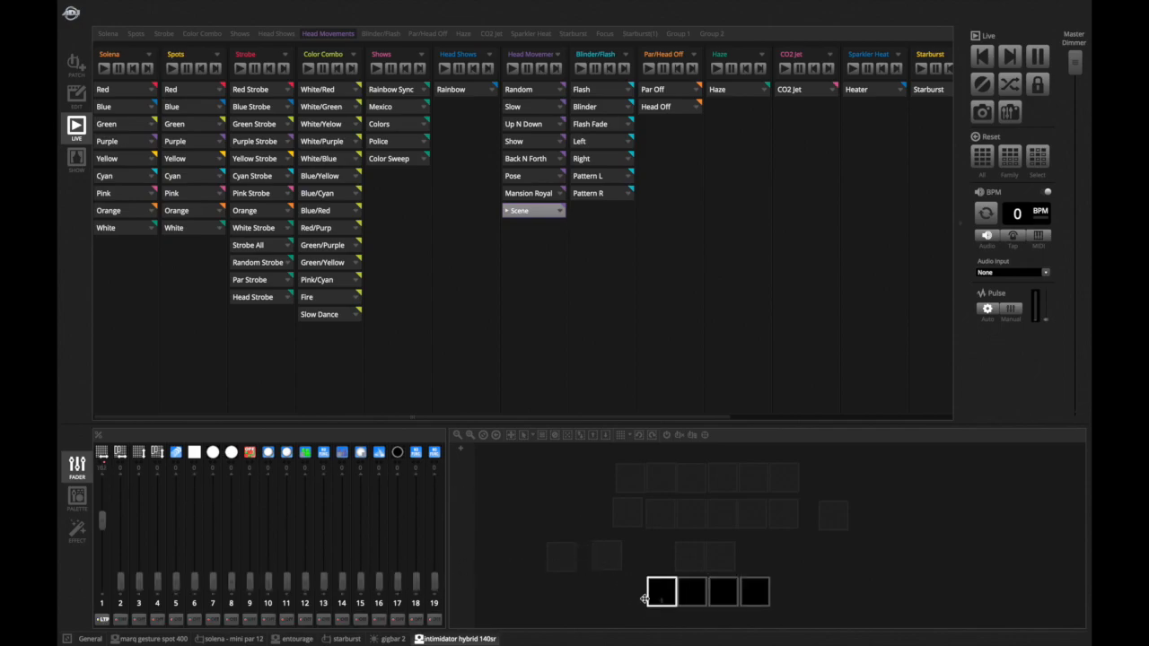
pyautogui.click(171, 639)
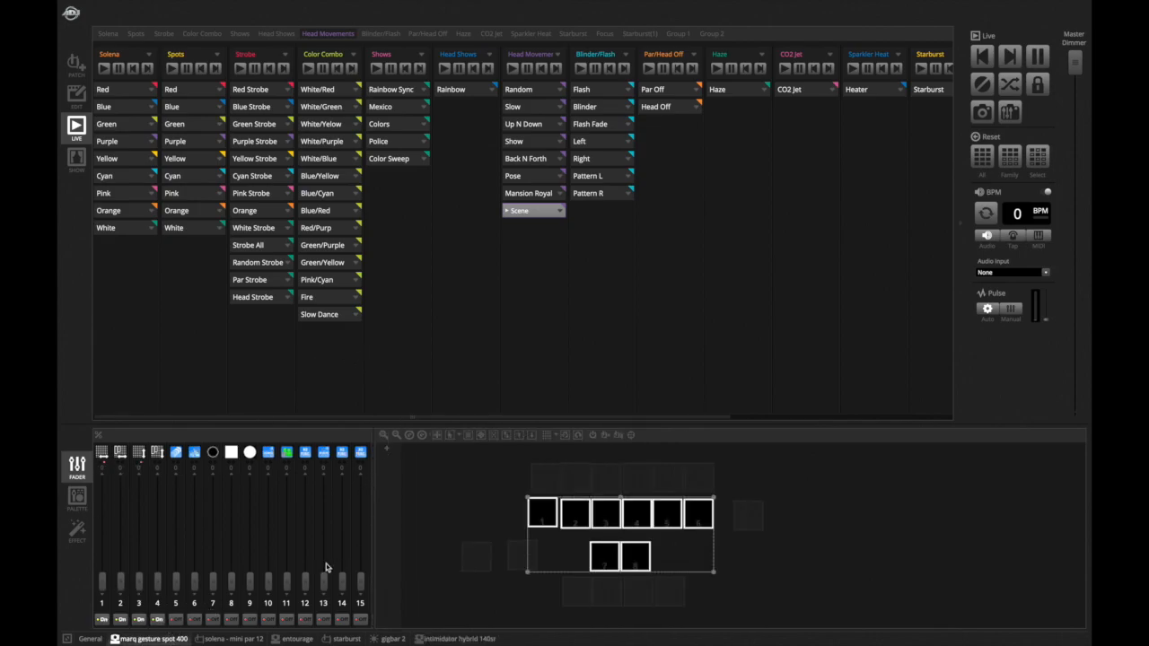
pyautogui.click(446, 499)
pyautogui.click(546, 525)
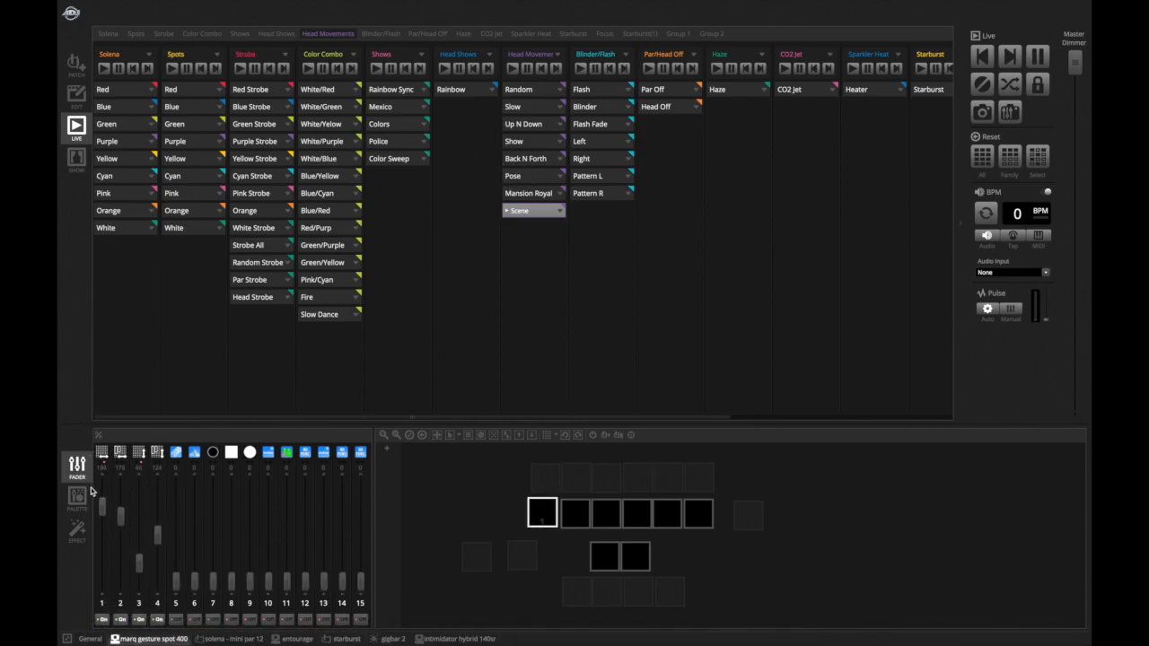
# - Stop the Scene head movement
pyautogui.click(532, 215)
pyautogui.click(531, 216)
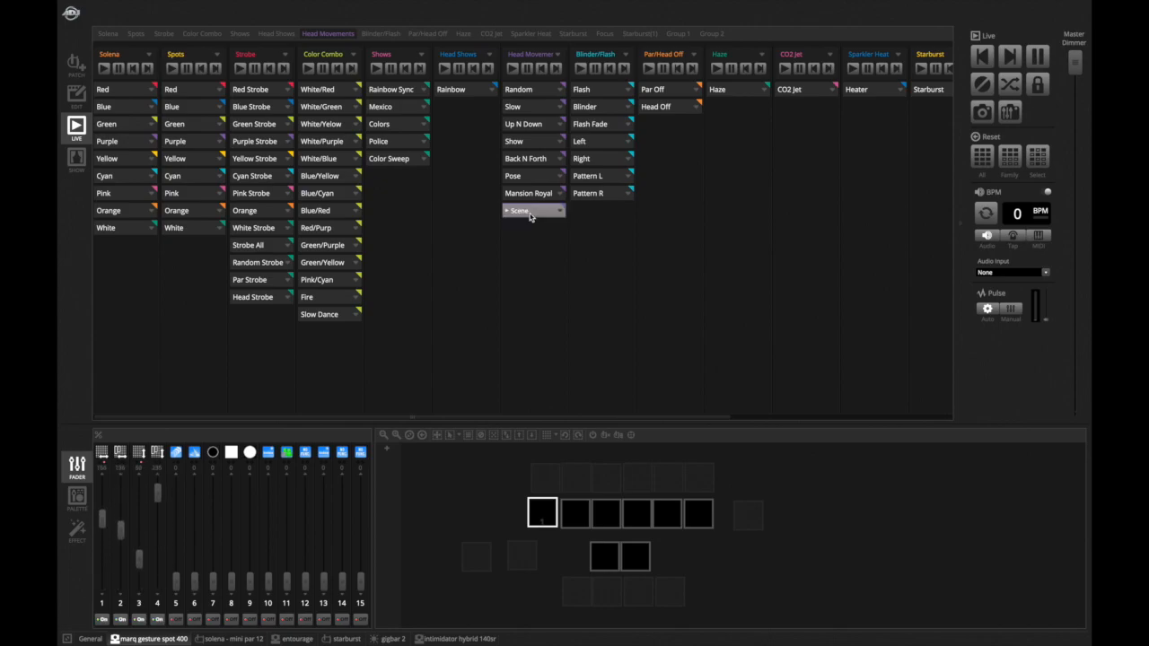
pyautogui.click(530, 213)
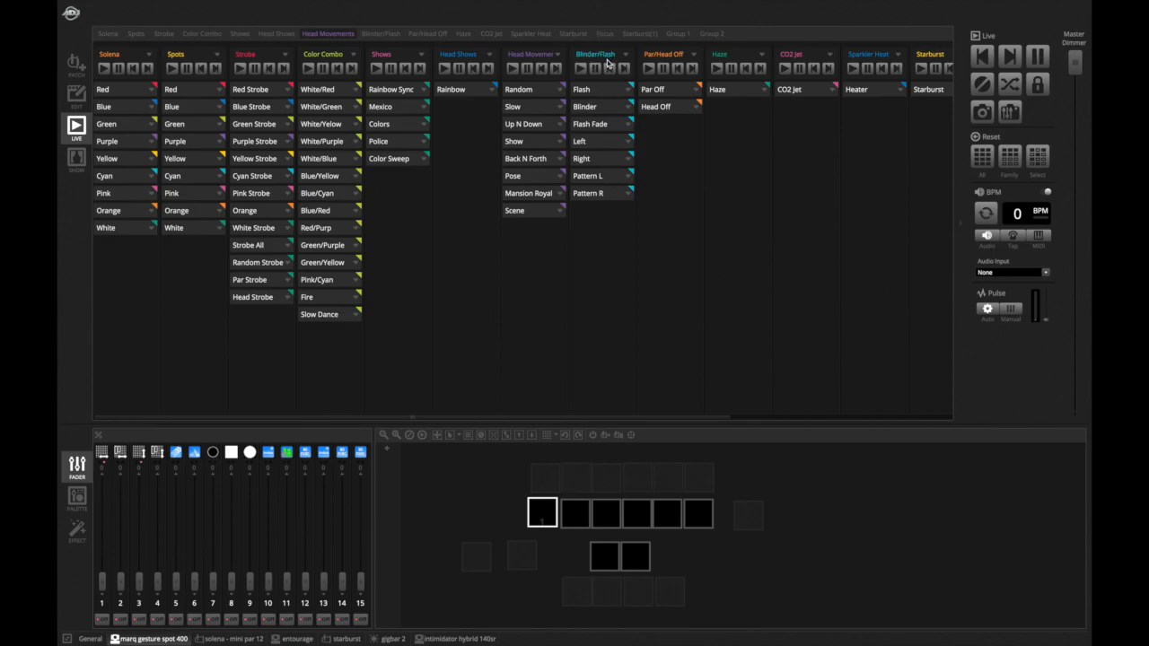
# - Show all fixtures' faders and play Red on both Solena and Spots
pyautogui.click(101, 638)
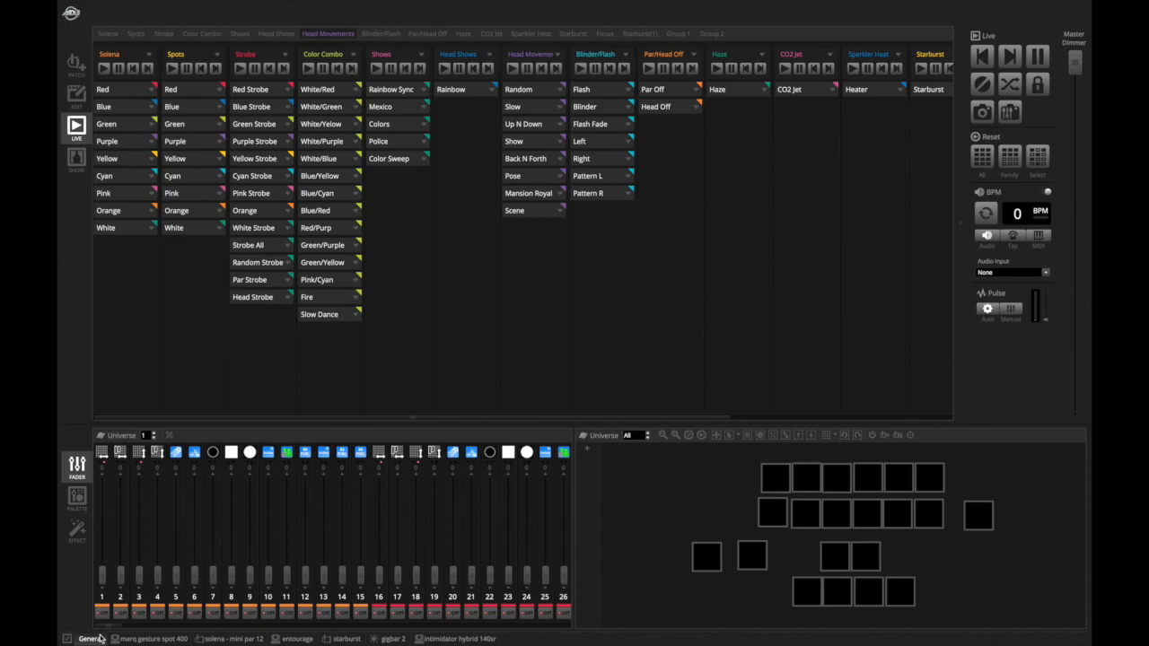
pyautogui.press('1')
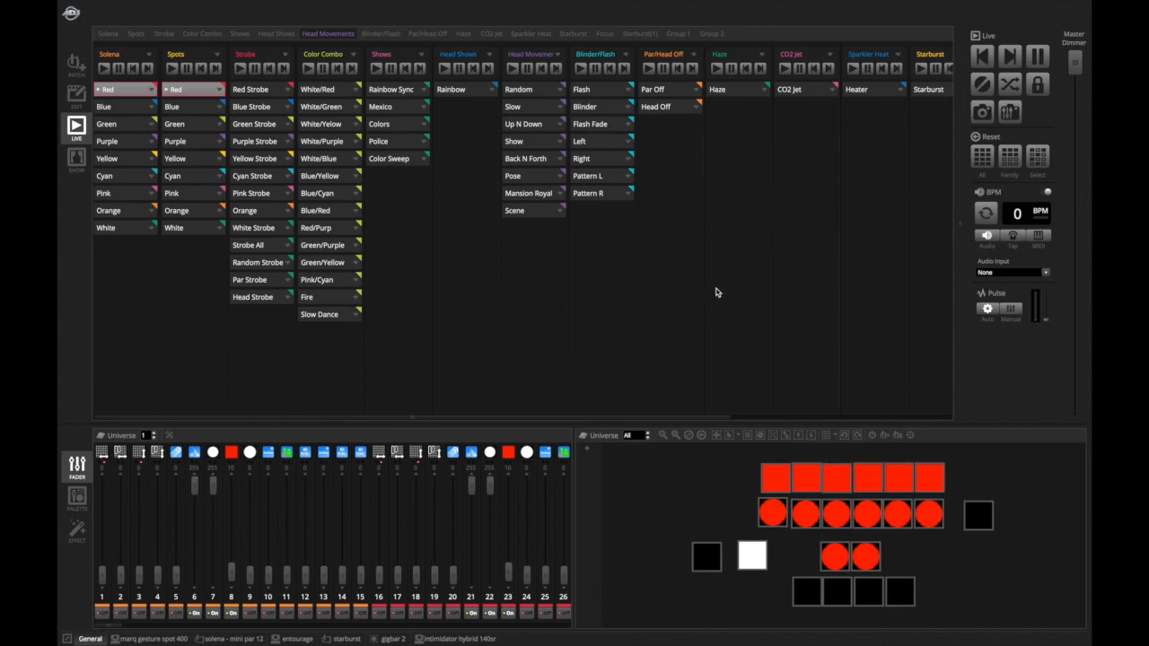
# - Bump the Flash scene repeatedly over the red look
pyautogui.press('f')
pyautogui.press('f')
pyautogui.press('f')
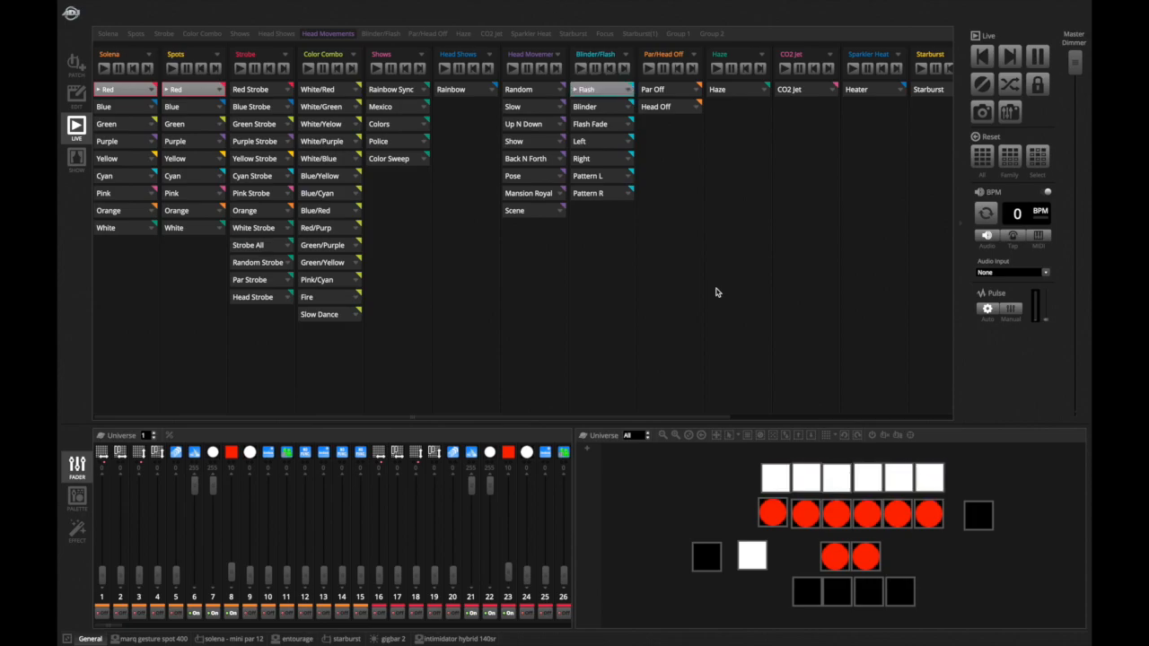
pyautogui.press('f')
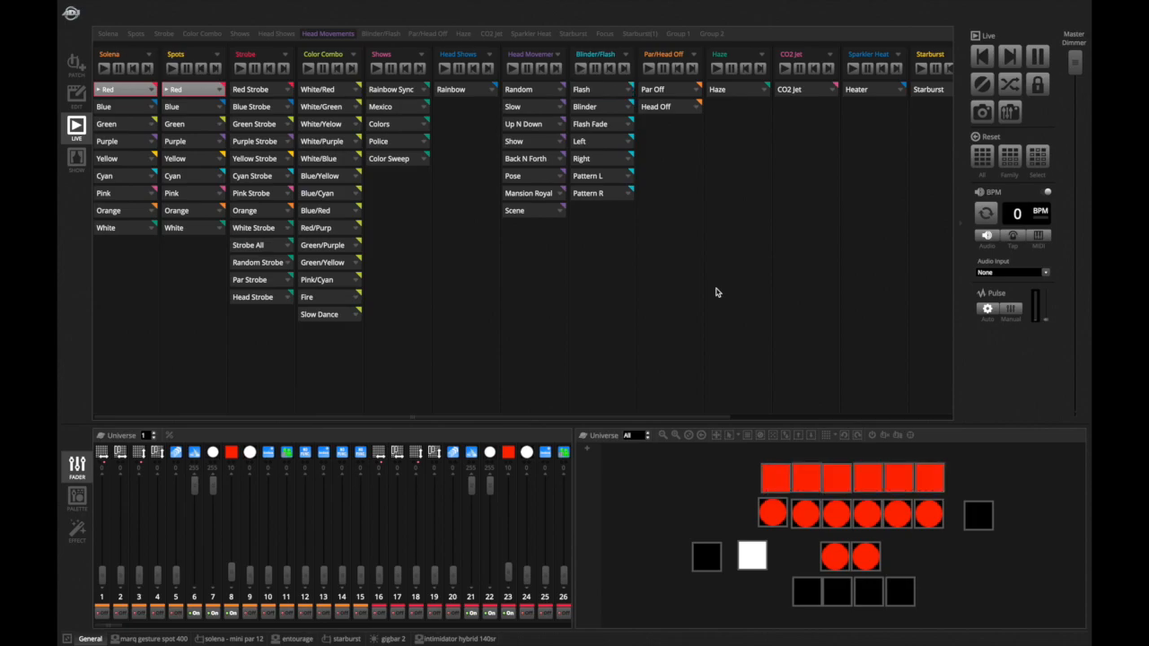
pyautogui.press('f')
pyautogui.press('f')
pyautogui.press('f')
pyautogui.press('f')
pyautogui.press('f')
pyautogui.press('f')
pyautogui.press('f')
pyautogui.press('f')
pyautogui.press('f')
pyautogui.press('f')
pyautogui.press('f')
pyautogui.press('f')
pyautogui.press('f')
pyautogui.press('f')
pyautogui.press('f')
pyautogui.press('f')
pyautogui.press('f')
pyautogui.press('f')
pyautogui.press('f')
pyautogui.press('f')
pyautogui.press('f')
pyautogui.press('f')
pyautogui.press('f')
pyautogui.press('f')
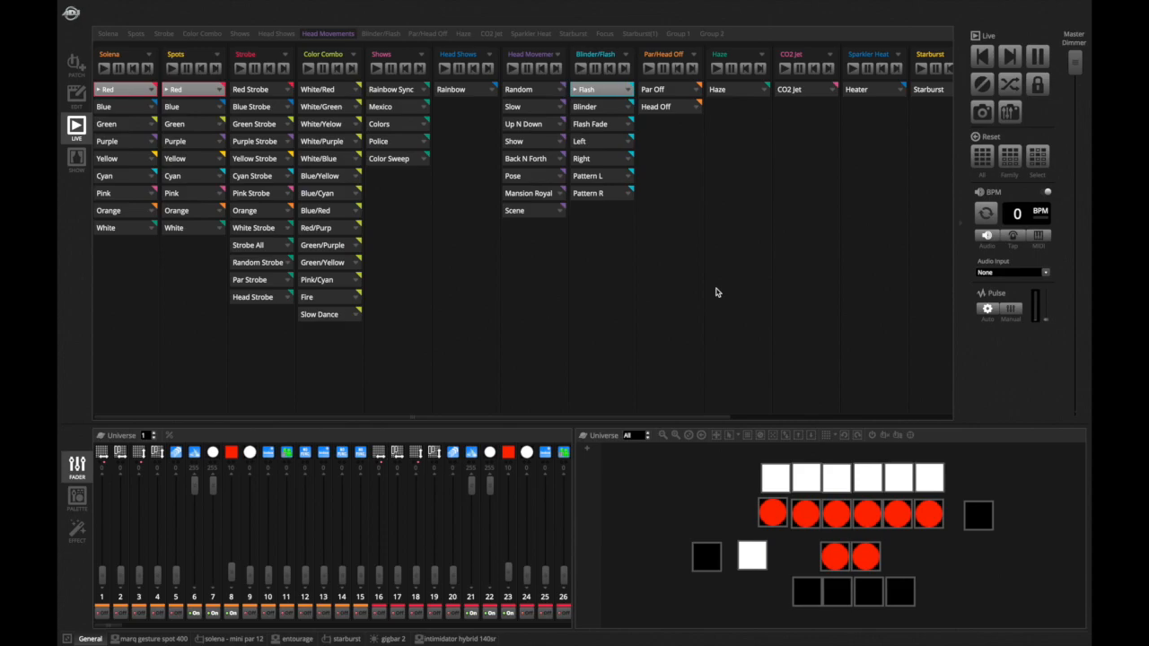
pyautogui.press('f')
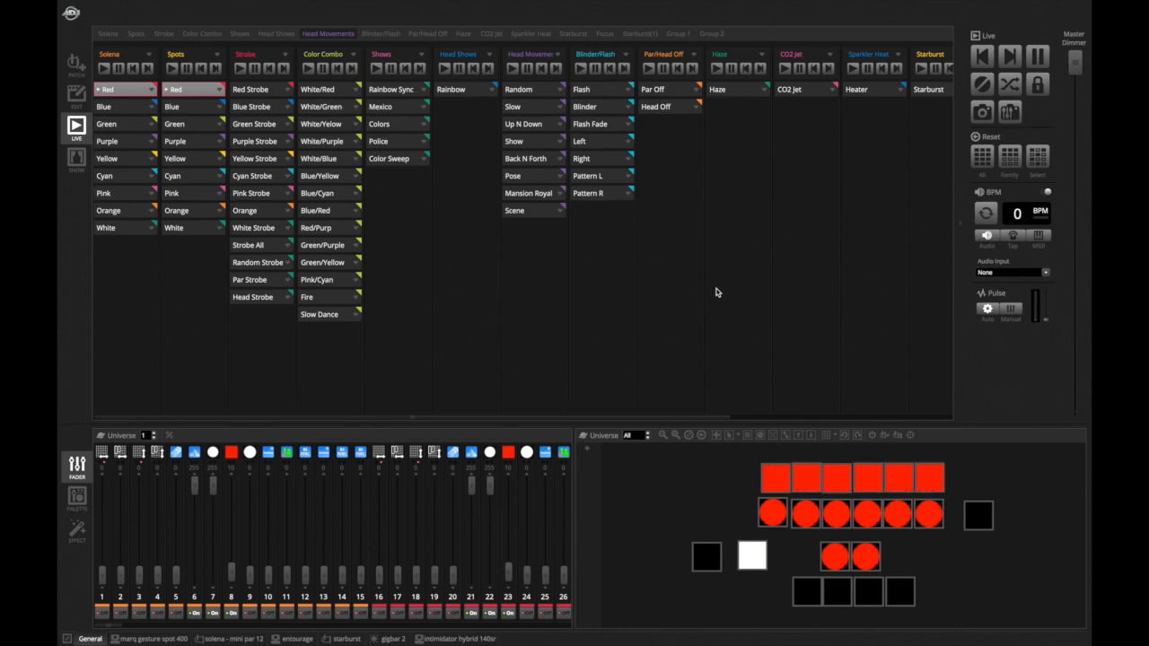
pyautogui.press('f')
pyautogui.press('f')
# - Select the Solena pars and trigger the Blinder and Pattern L scenes
pyautogui.click(604, 101)
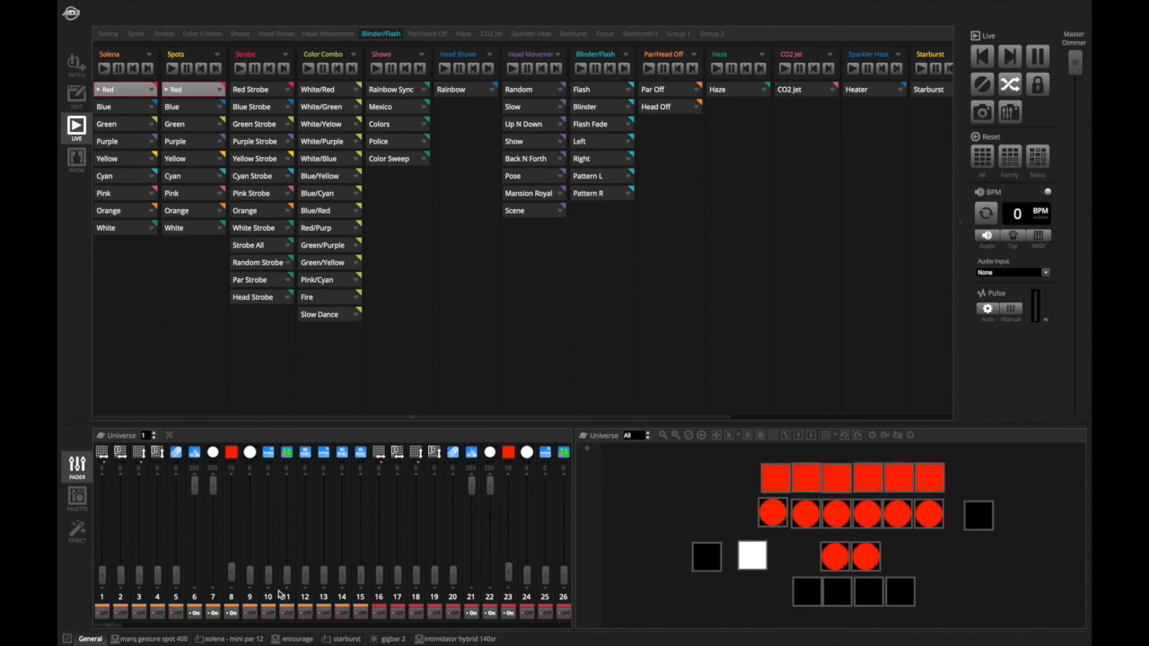
pyautogui.click(203, 639)
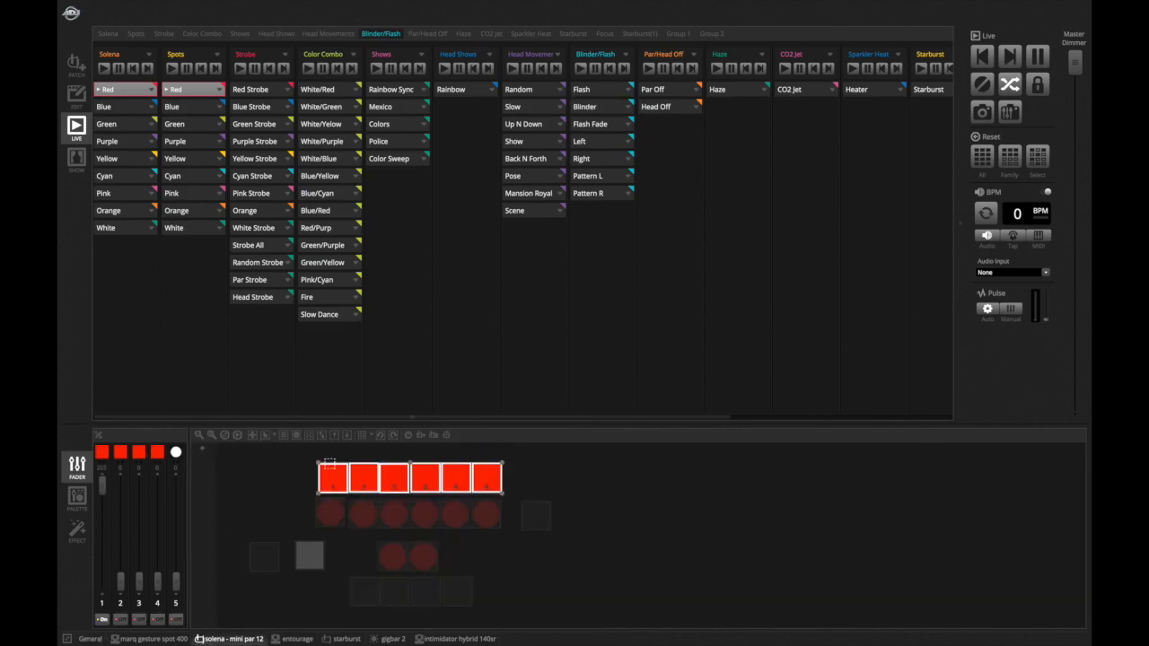
pyautogui.press('b')
pyautogui.click(618, 178)
pyautogui.click(618, 181)
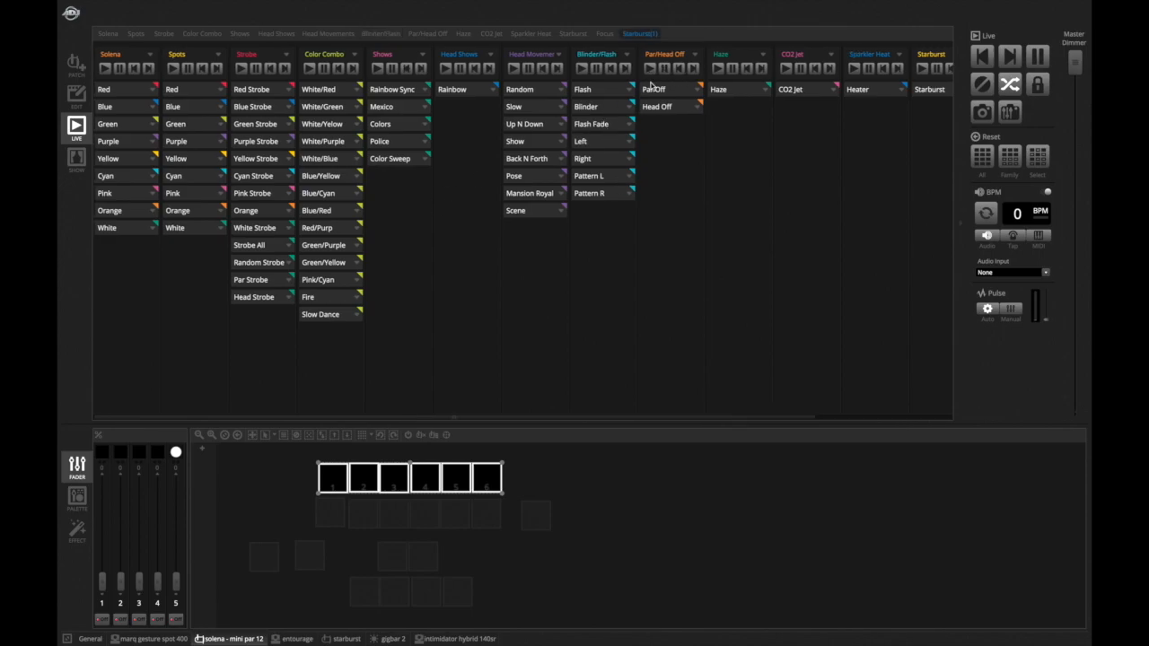
# - Play the Haze, Sparkler Heater, Starburst and Focus scenes together
pyautogui.hscroll(4, 666, 144)
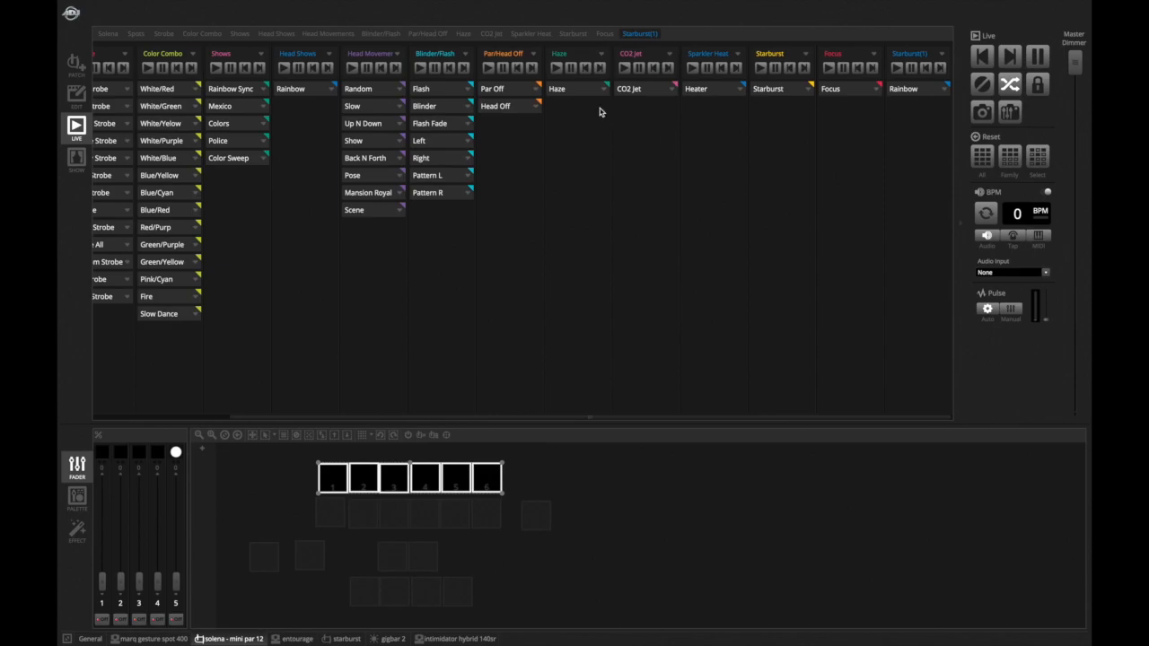
pyautogui.hscroll(-2, 567, 92)
pyautogui.hscroll(2, 567, 92)
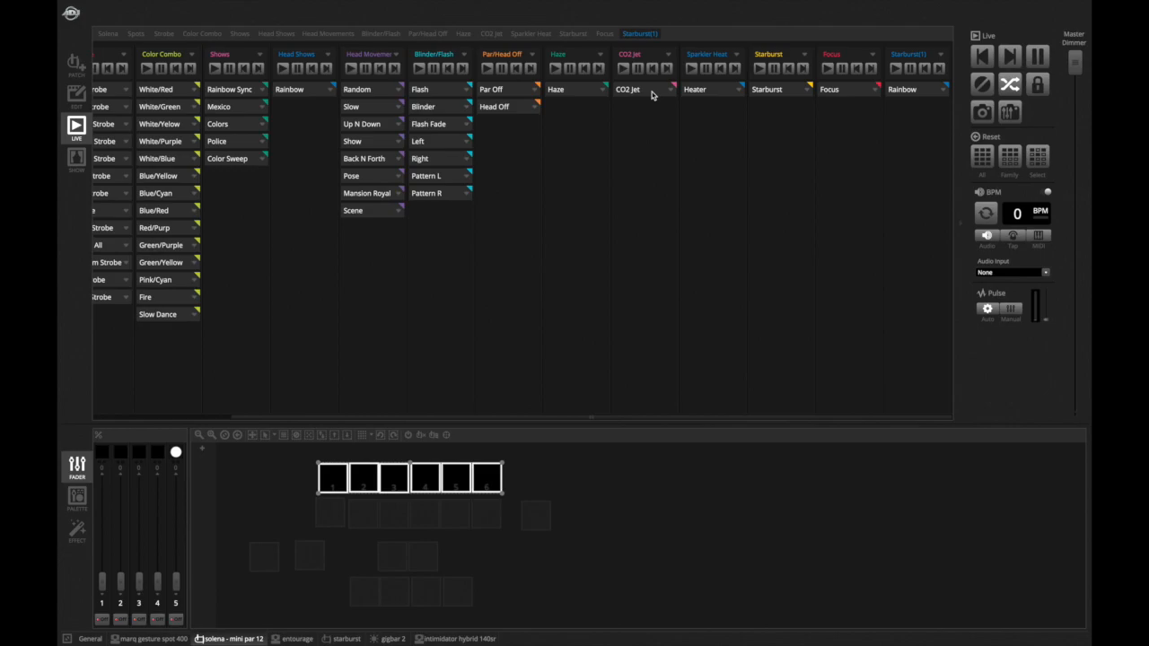
pyautogui.click(593, 89)
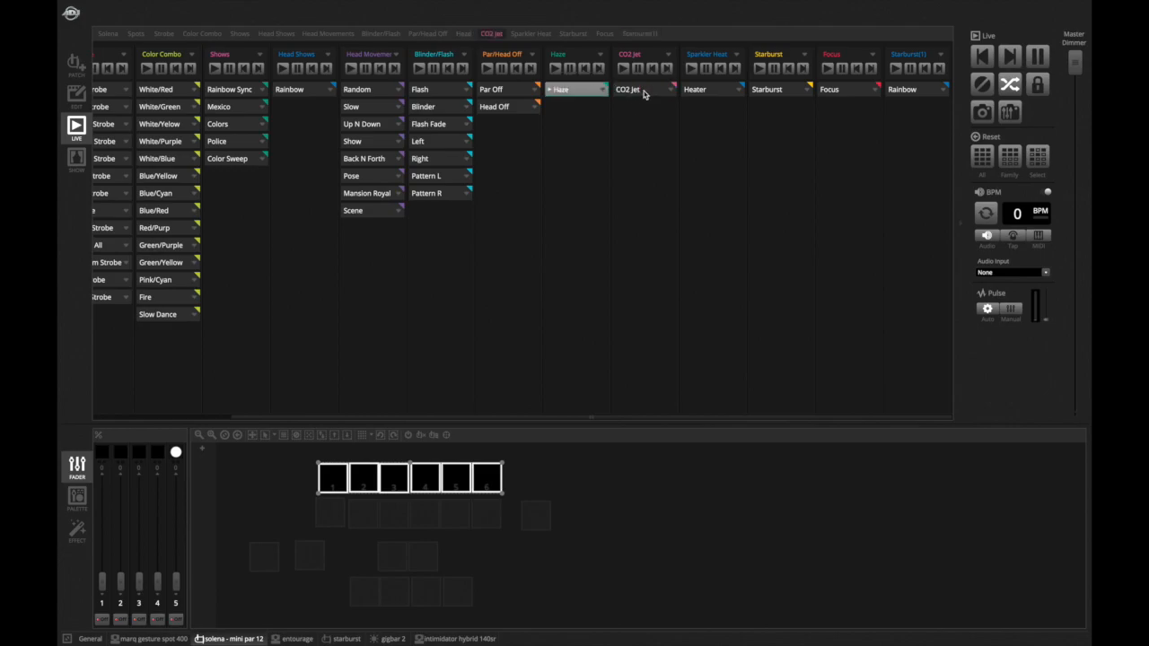
pyautogui.click(718, 90)
pyautogui.click(781, 91)
pyautogui.click(835, 91)
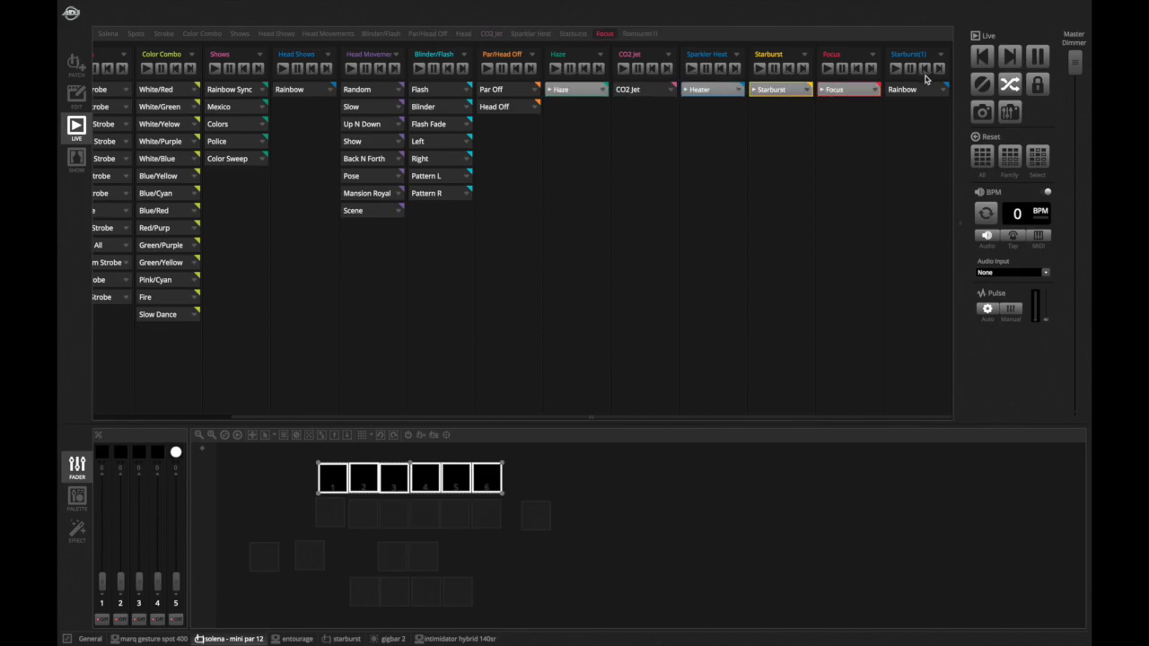
# - Stop the Heater, Starburst and Focus scenes and retrigger Haze
pyautogui.click(700, 94)
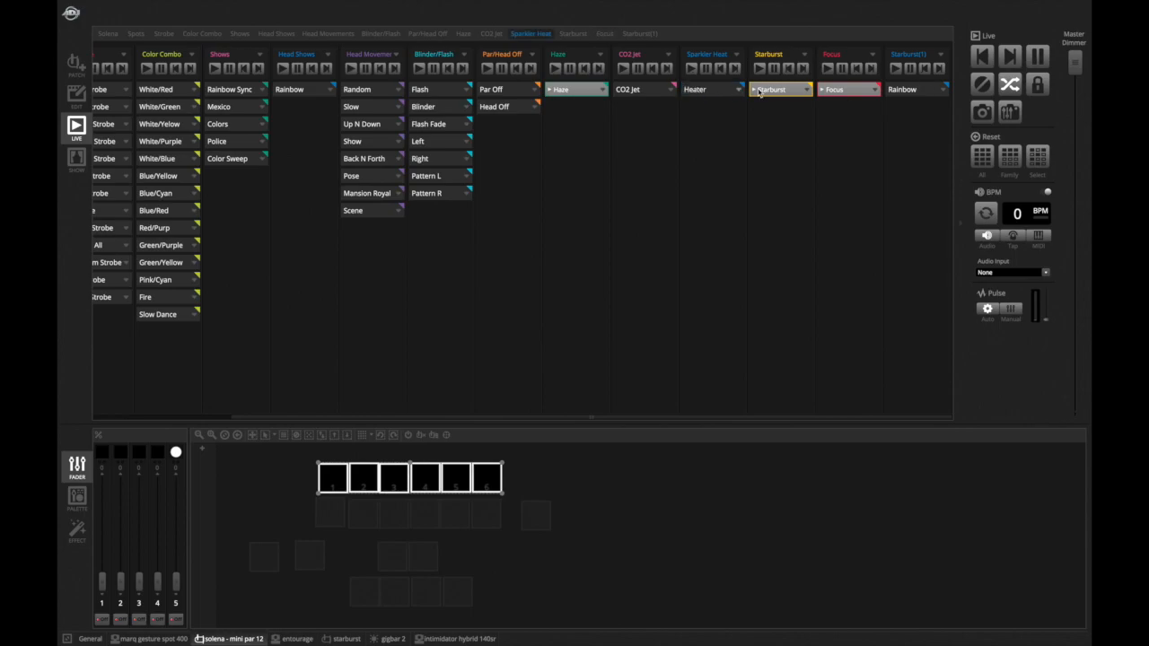
pyautogui.click(759, 92)
pyautogui.click(840, 93)
pyautogui.click(577, 92)
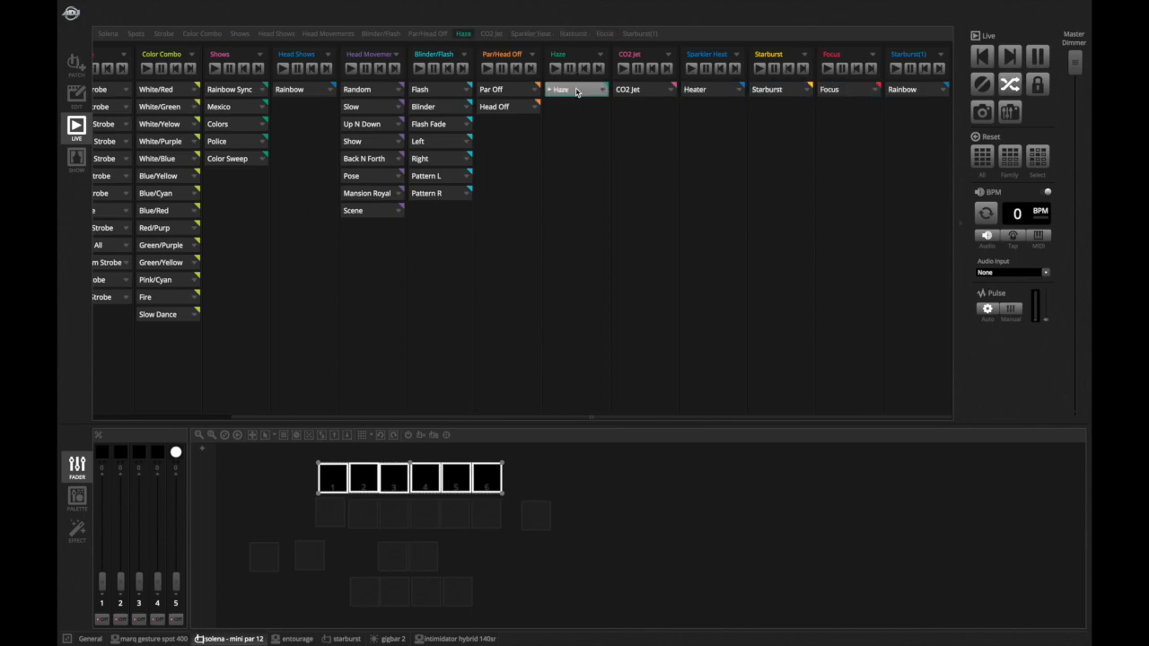
# - Open the entourage fixture's faders and toggle the Haze scene
pyautogui.click(294, 638)
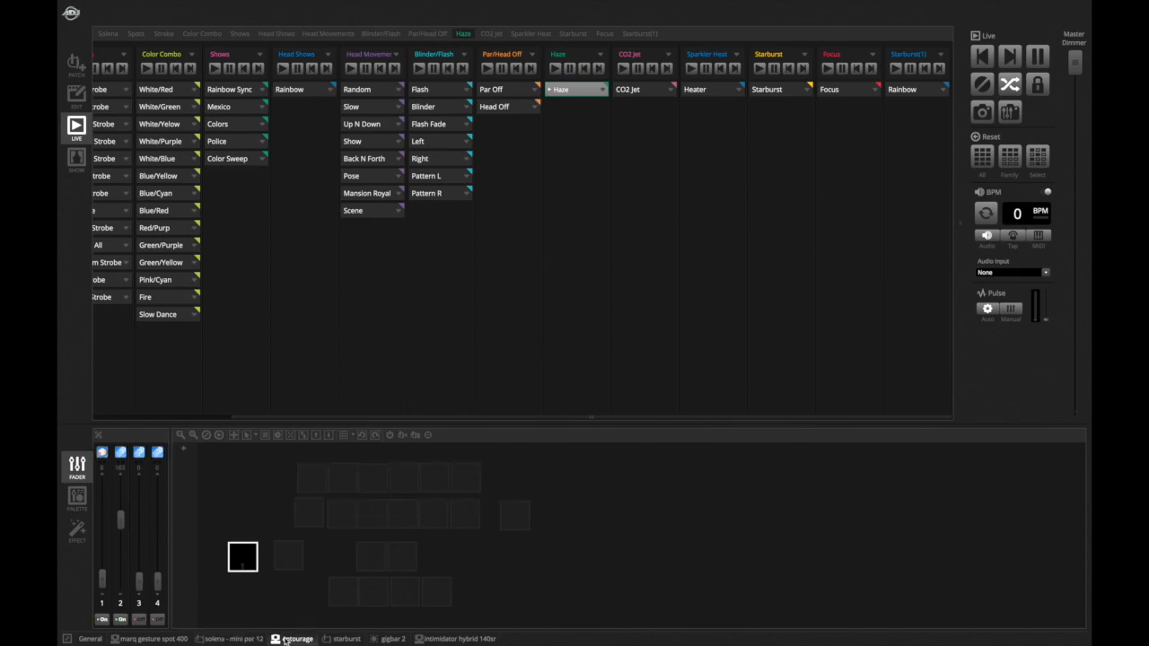
pyautogui.click(566, 96)
pyautogui.click(567, 96)
# - Bump the CO2 Jet scene repeatedly
pyautogui.click(646, 91)
pyautogui.click(646, 90)
pyautogui.click(646, 91)
pyautogui.click(646, 91)
pyautogui.click(646, 90)
pyautogui.click(646, 91)
# - Toggle the Sparkler Heater scene on, off and on again, then start the Starburst scene
pyautogui.click(701, 90)
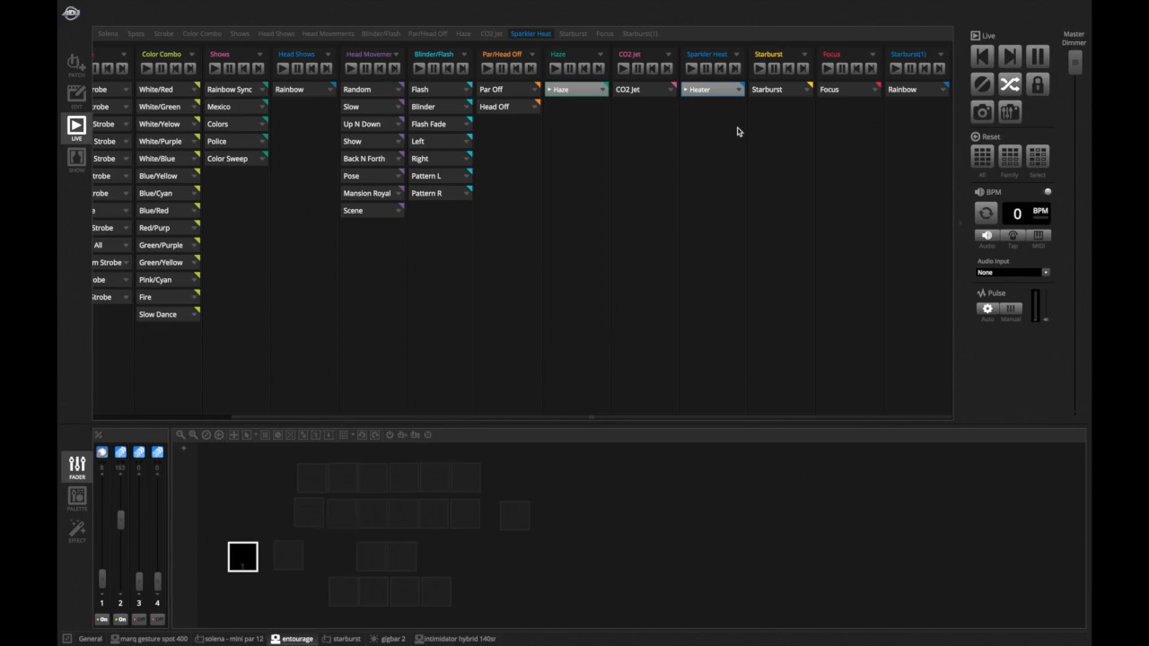
pyautogui.click(704, 94)
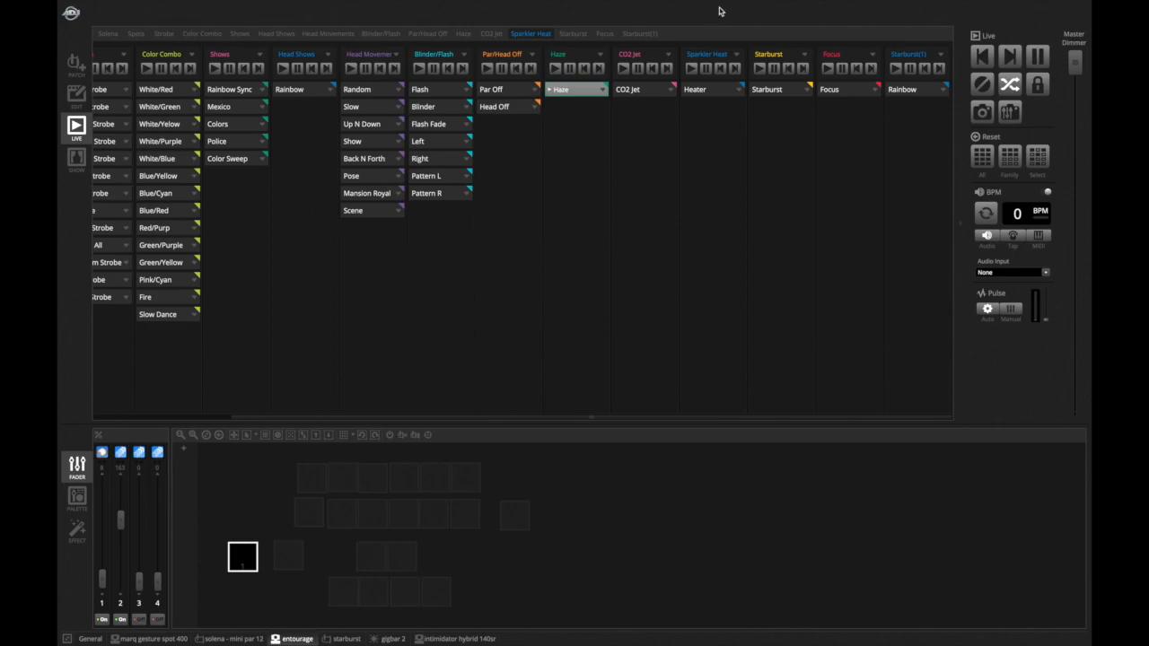
pyautogui.click(707, 91)
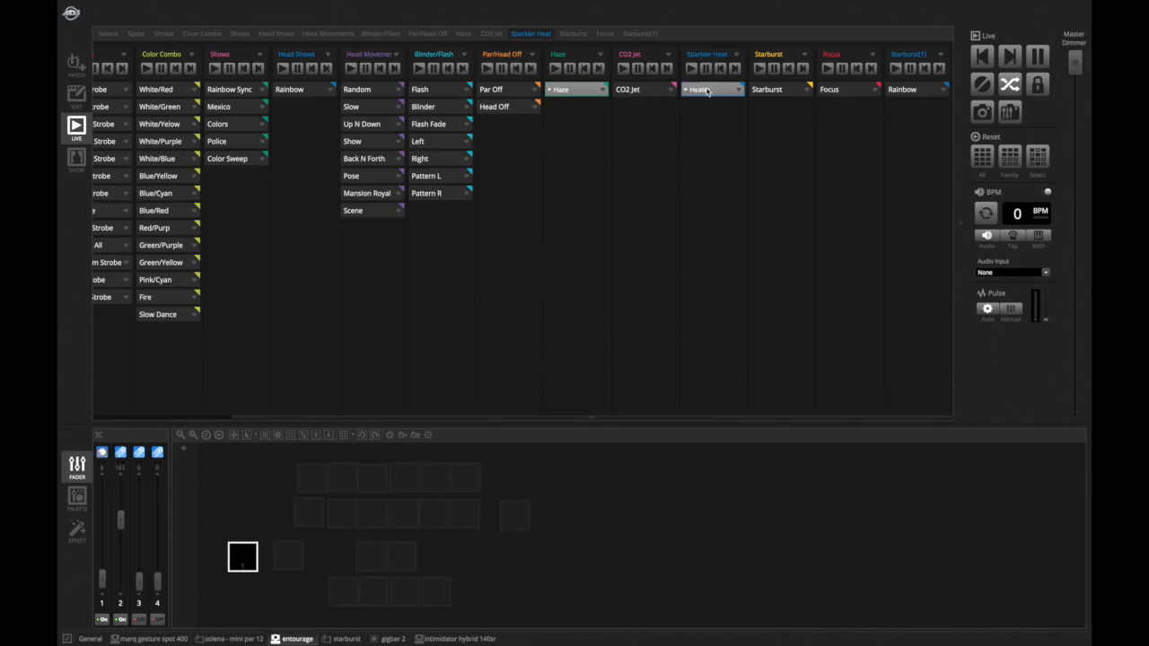
pyautogui.click(775, 93)
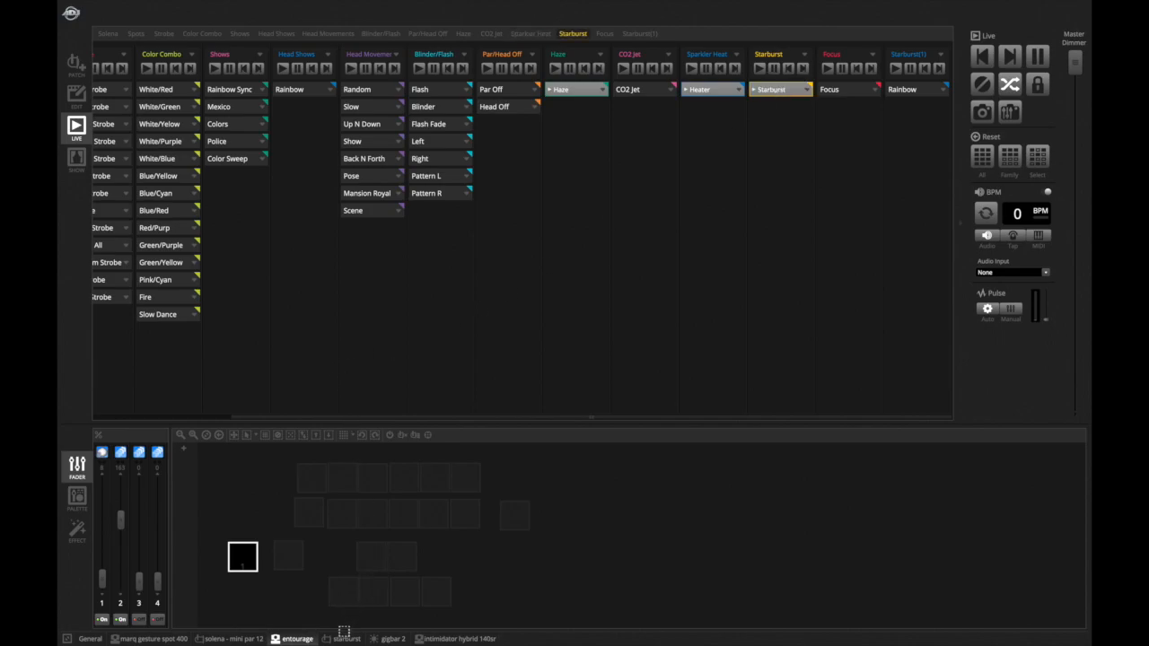
# - Open the starburst fixture's faders and toggle the Starburst scene off
pyautogui.click(342, 638)
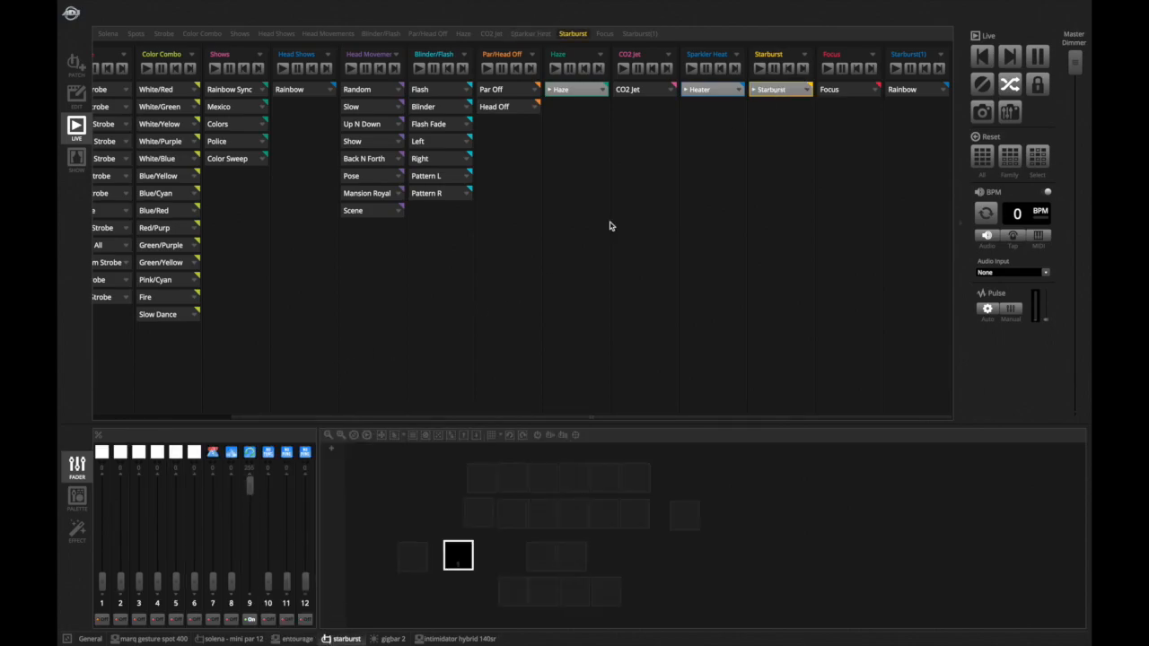
pyautogui.click(766, 88)
pyautogui.click(765, 88)
pyautogui.click(779, 88)
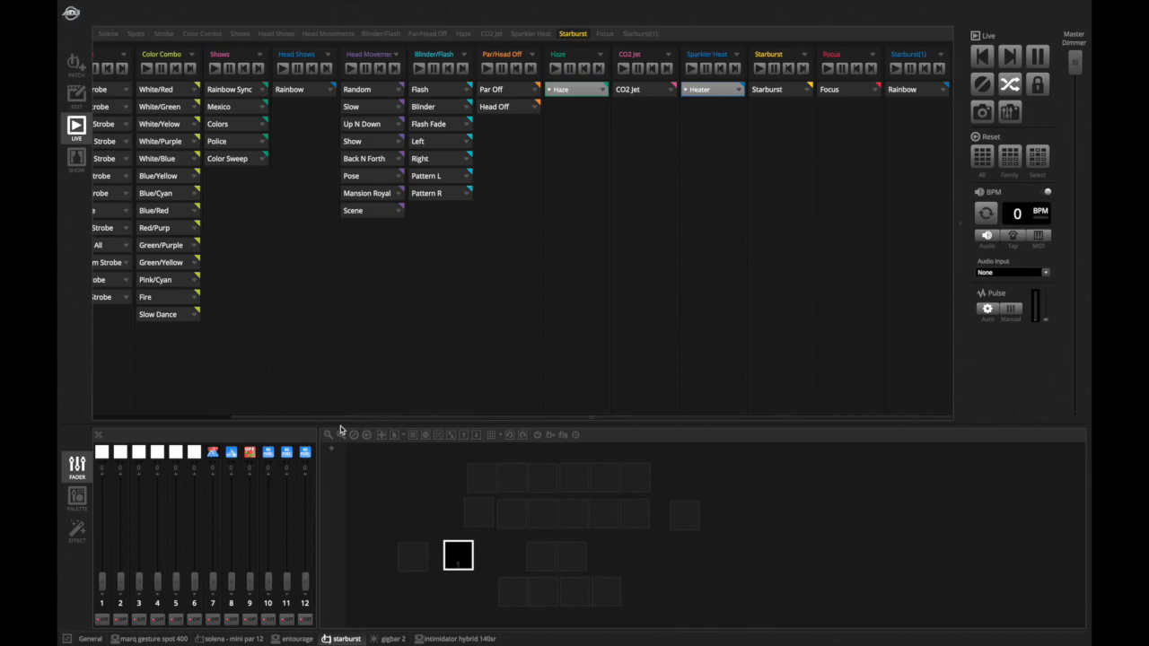
# - Start the Focus scene and open the marq gesture spot 400 faders
pyautogui.click(844, 96)
pyautogui.moveTo(105, 634)
pyautogui.click(146, 639)
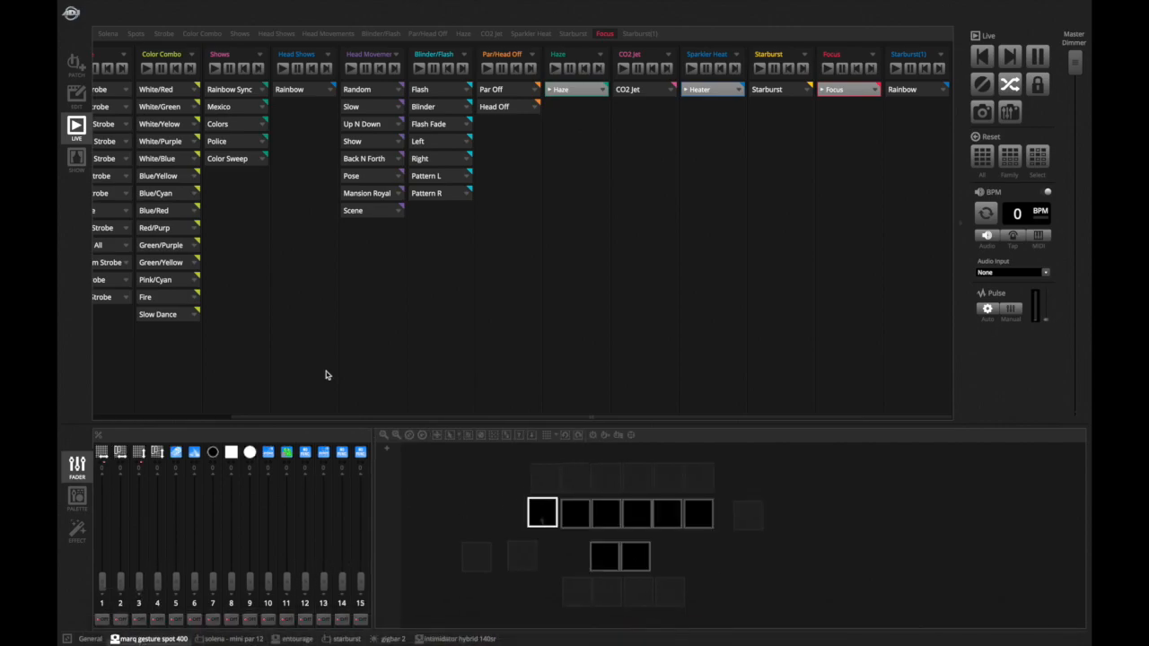
# - In edit mode, preview the Heater scene's steps and select the Focus scene
pyautogui.click(76, 95)
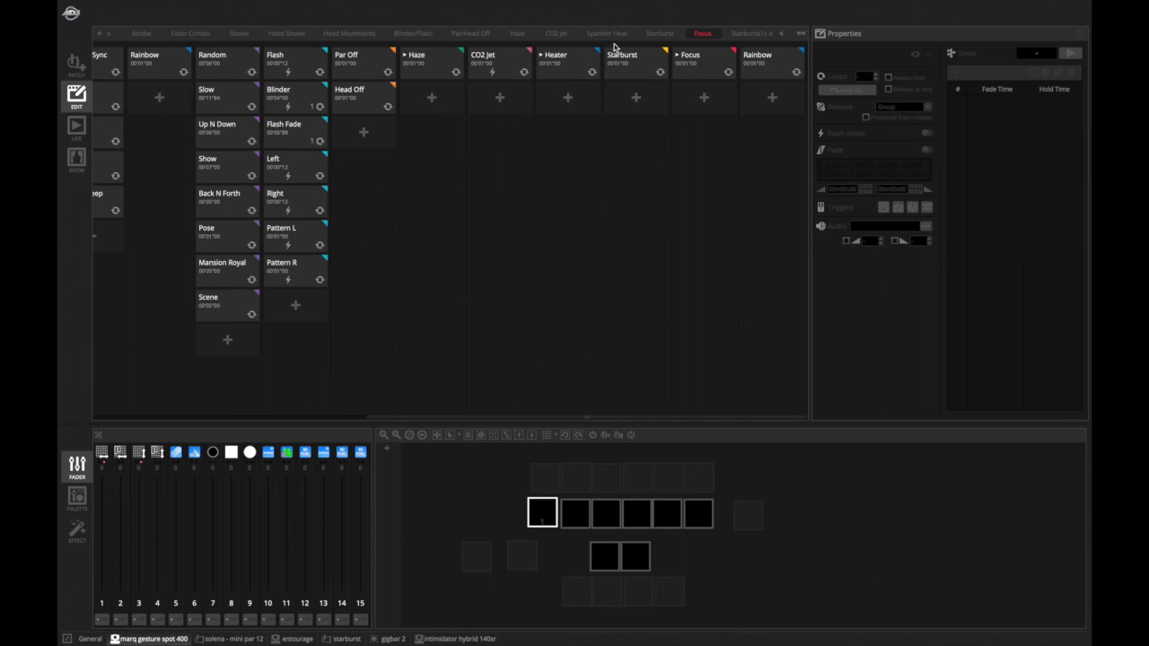
pyautogui.click(689, 59)
pyautogui.click(543, 74)
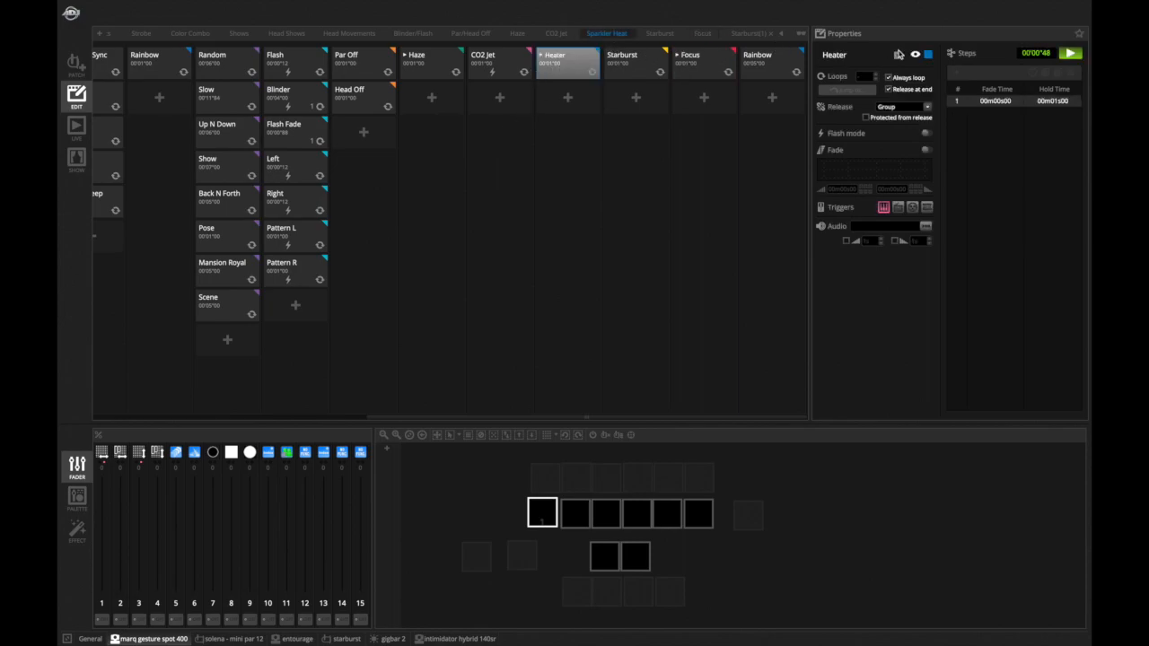
pyautogui.click(1073, 54)
pyautogui.click(705, 62)
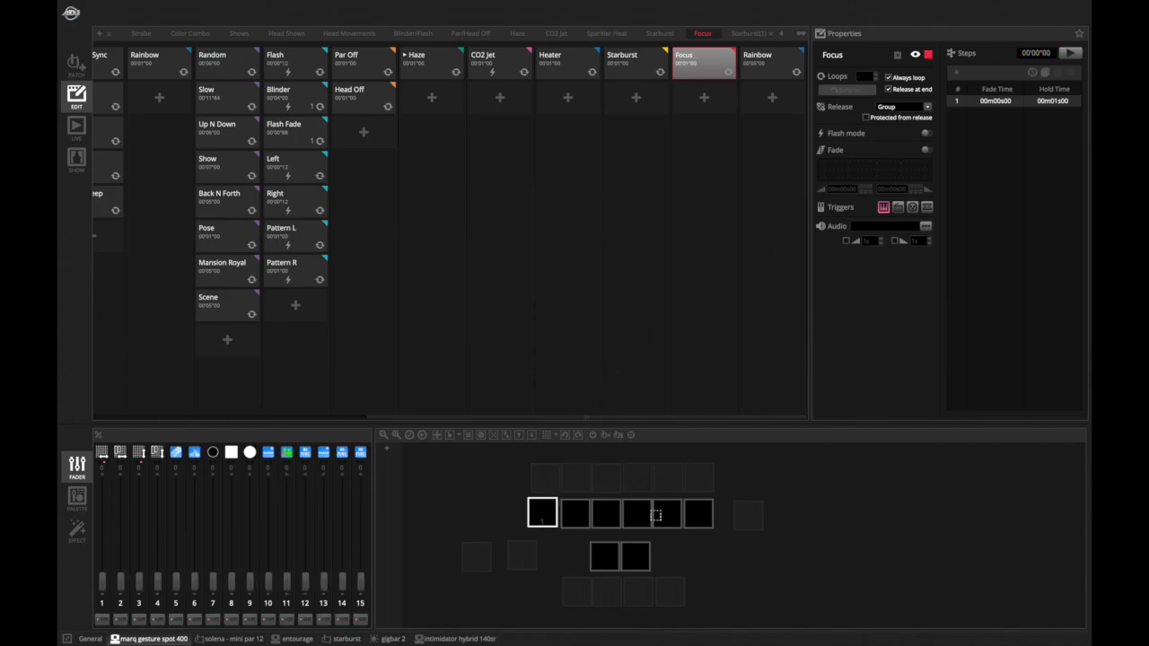
# - Select individual gesture spots in the Focus scene and raise fader 11 for each
pyautogui.moveTo(291, 572); pyautogui.dragTo(301, 517)
pyautogui.click(568, 514)
pyautogui.click(601, 508)
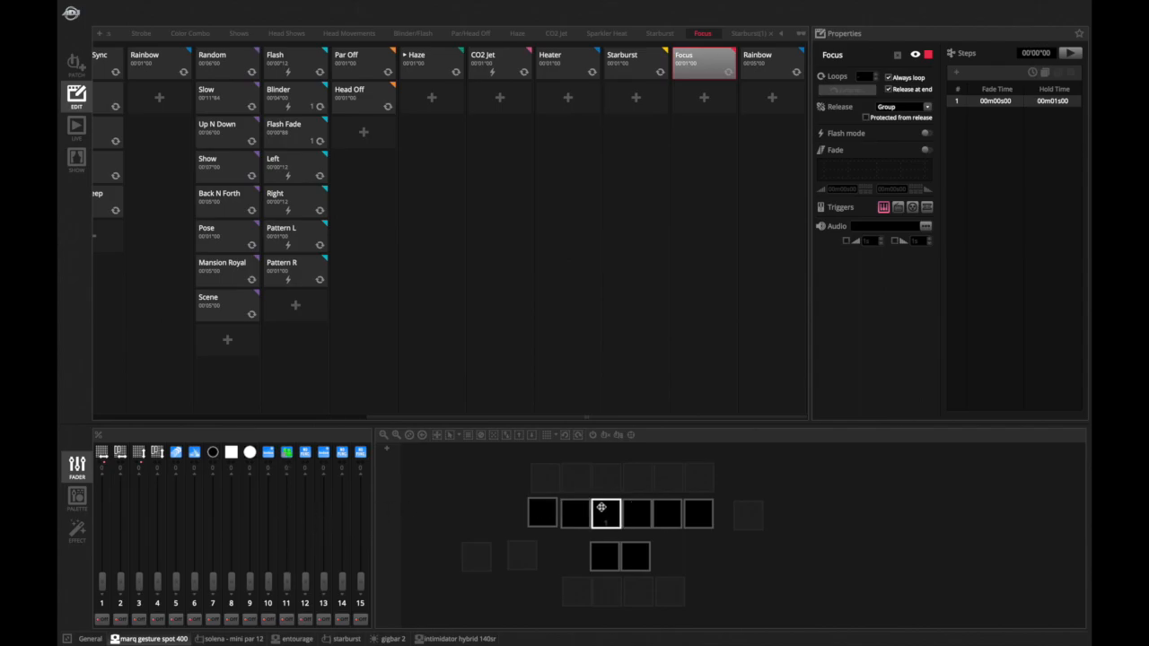
pyautogui.moveTo(286, 580); pyautogui.dragTo(286, 550)
pyautogui.click(637, 510)
pyautogui.moveTo(286, 581); pyautogui.dragTo(287, 521)
# - Return to live mode, play the Focus scene and trigger the Solena Pink scene
pyautogui.click(76, 128)
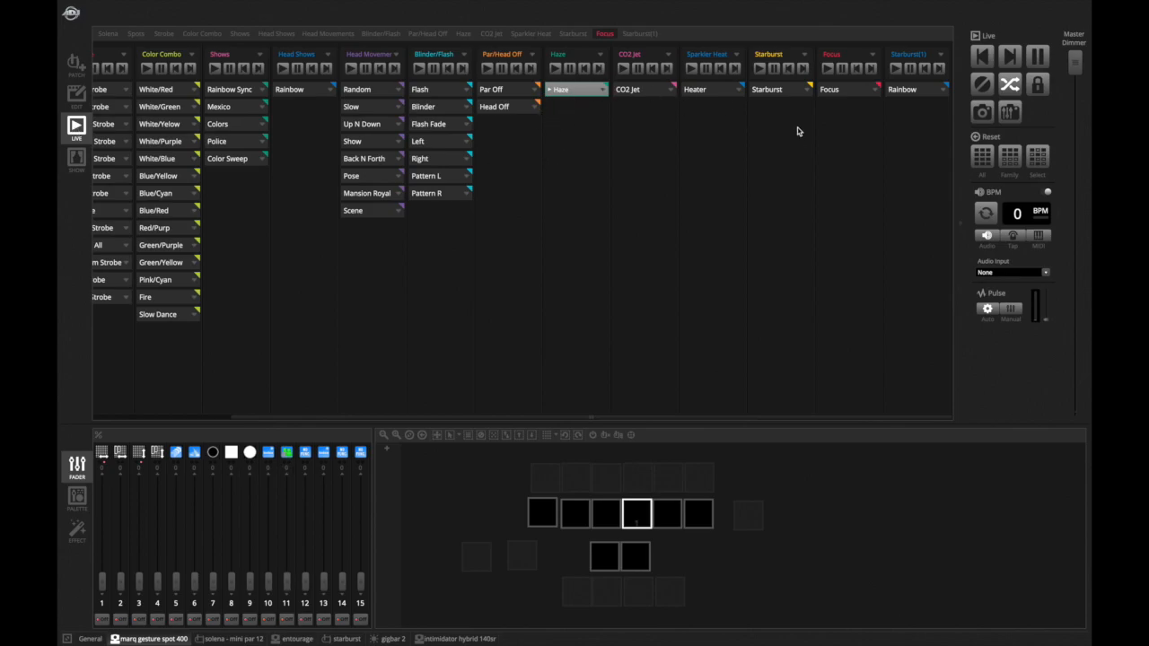
pyautogui.click(830, 91)
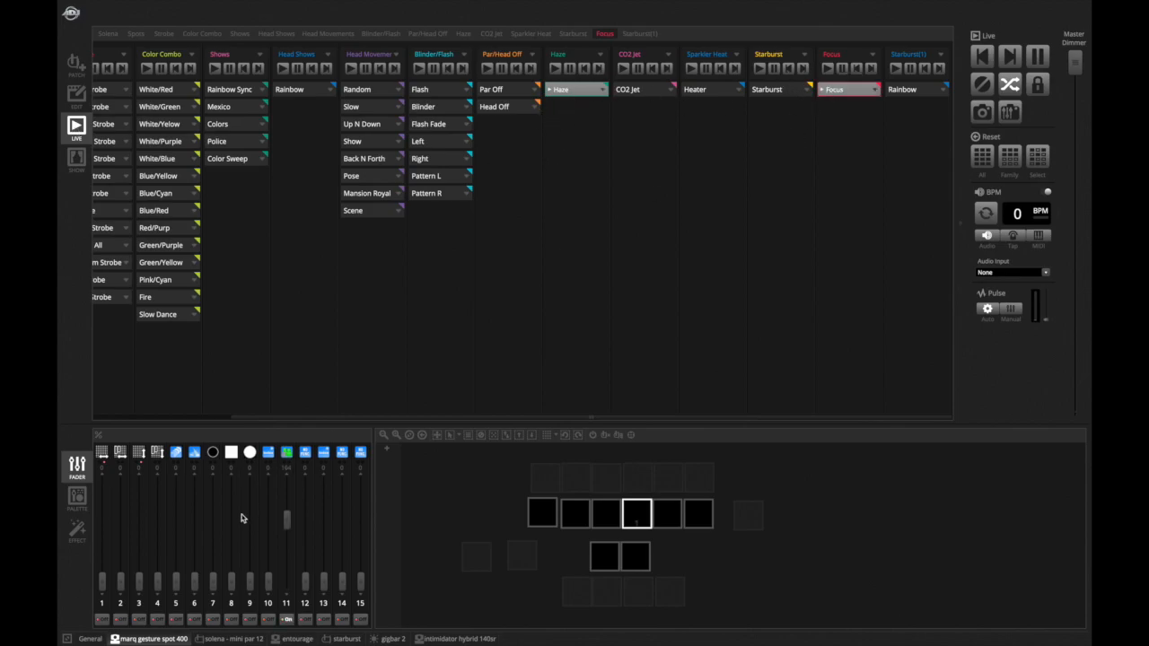
pyautogui.hscroll(-5, 166, 353)
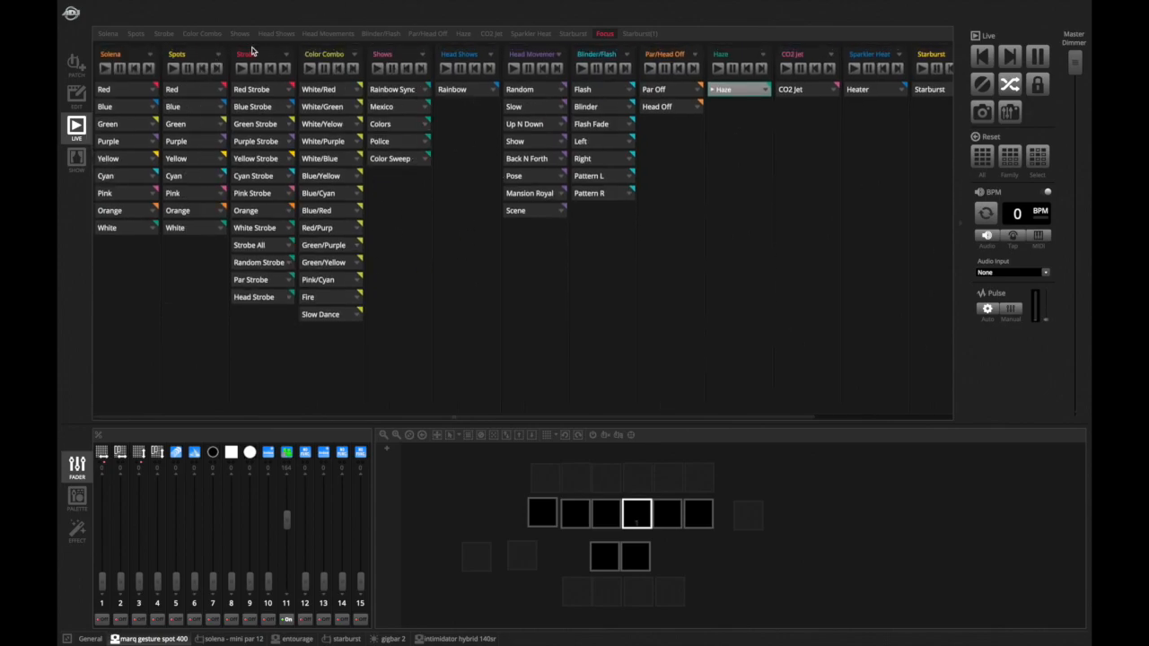
pyautogui.click(133, 190)
pyautogui.hscroll(5, 321, 167)
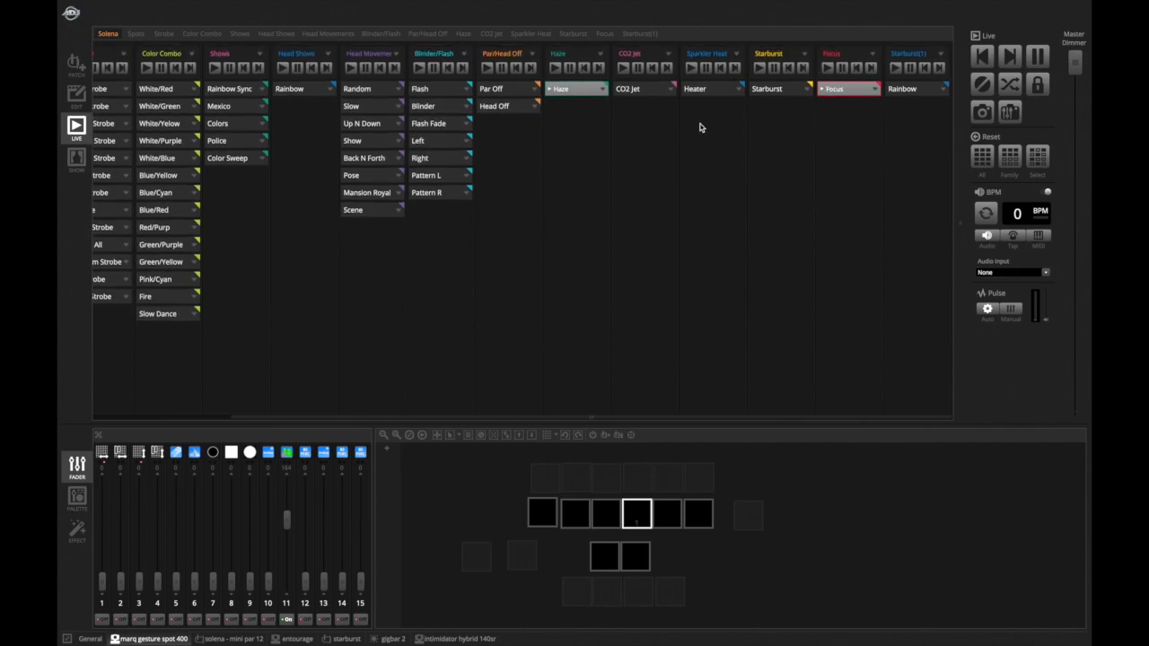
# - Play the Starburst(1) Rainbow scene and stop the Focus and Haze scenes
pyautogui.click(913, 91)
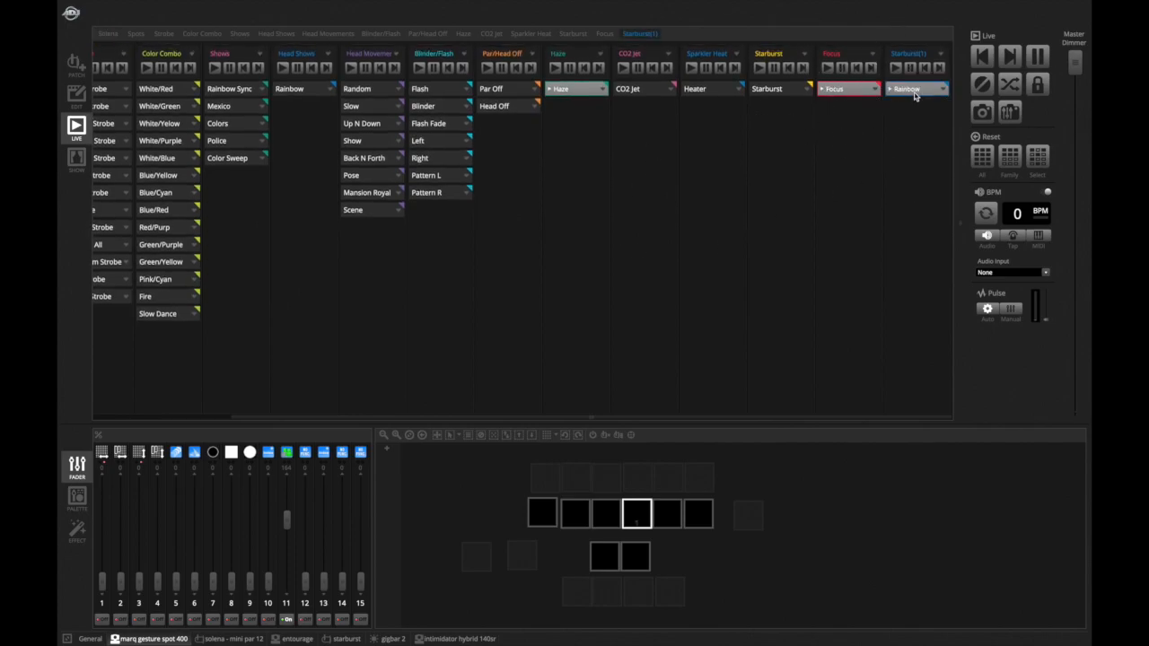
pyautogui.click(835, 90)
pyautogui.click(566, 94)
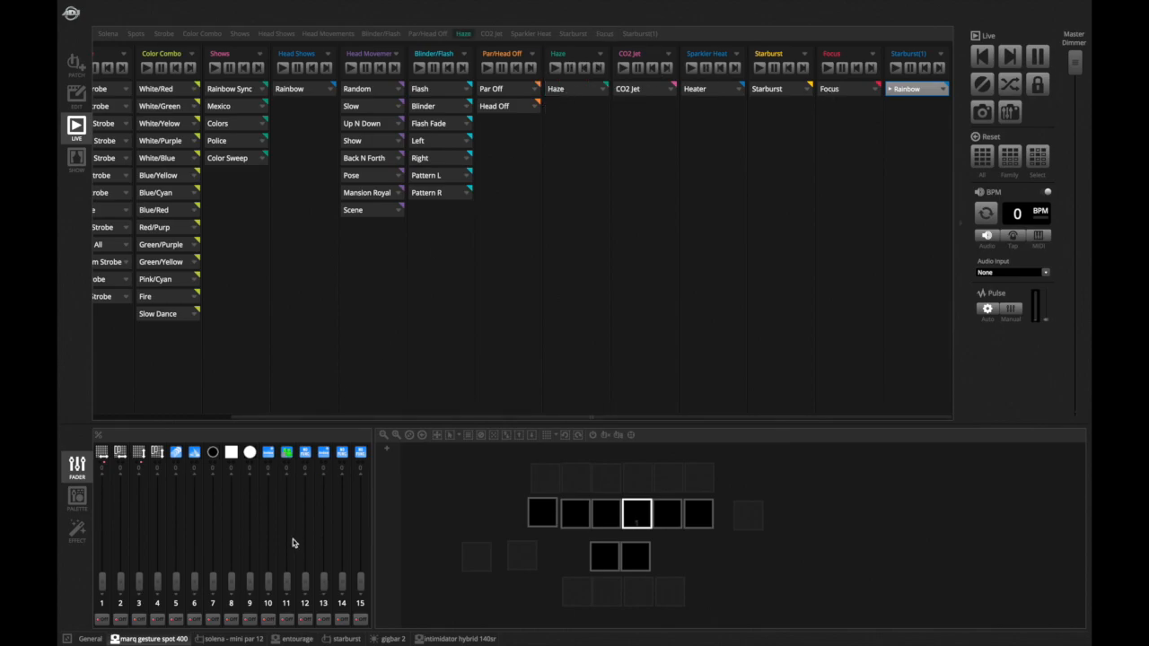
# - Open the starburst fixture faders and raise fader 7 to full
pyautogui.click(343, 638)
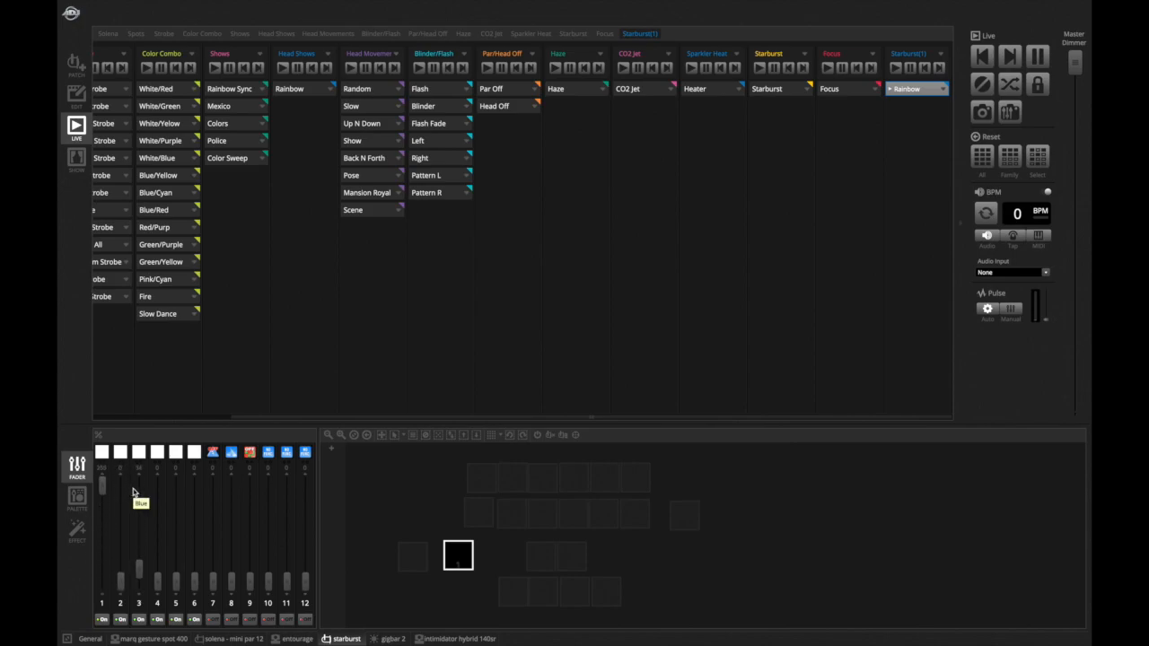
pyautogui.moveTo(213, 576); pyautogui.dragTo(219, 481)
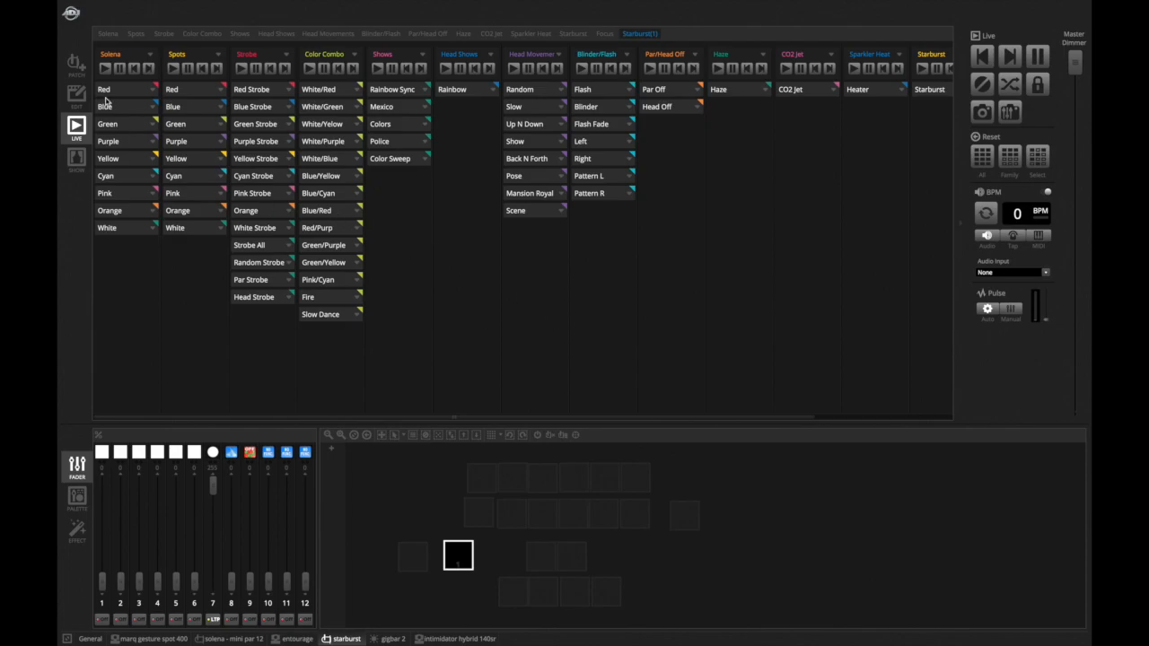
# - In edit mode, step through the Solena color scenes from Red down to White
pyautogui.click(75, 96)
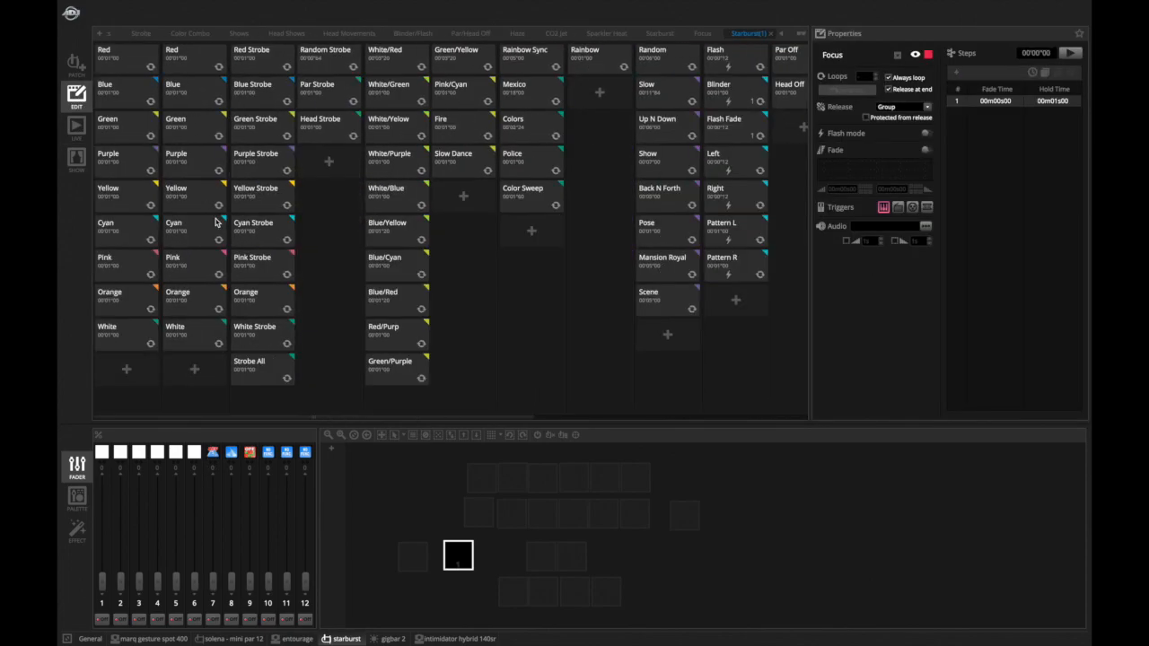
pyautogui.hscroll(5, 215, 223)
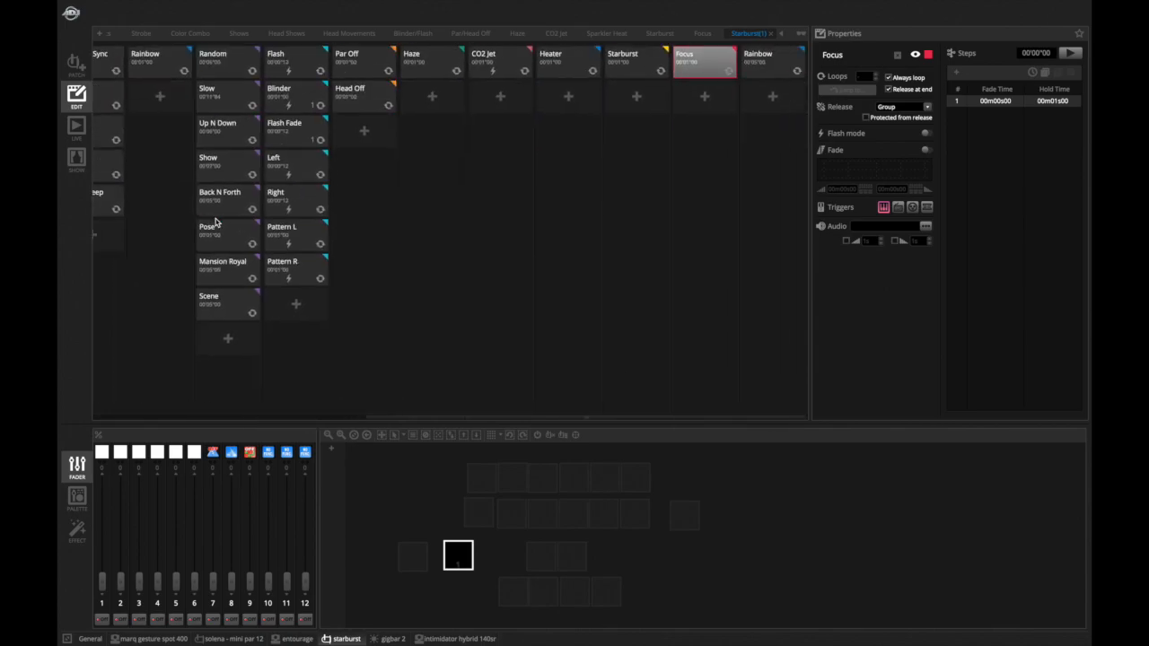
pyautogui.hscroll(-1, 216, 223)
pyautogui.hscroll(-5, 215, 223)
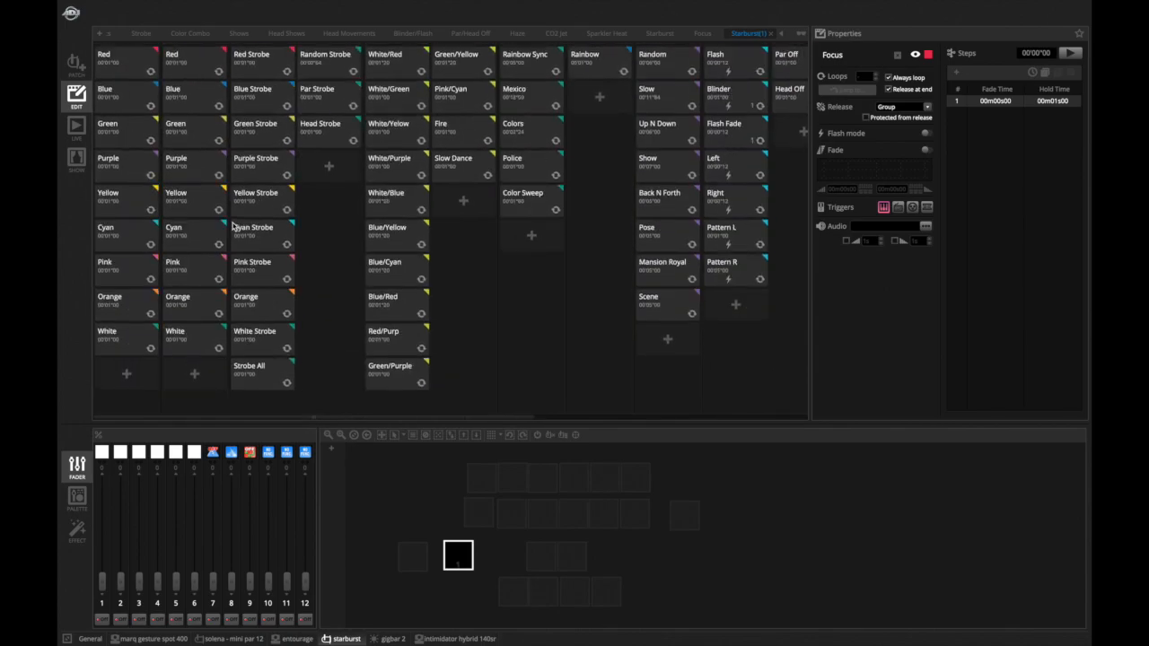
pyautogui.click(125, 86)
pyautogui.click(128, 74)
pyautogui.click(126, 171)
pyautogui.click(124, 216)
pyautogui.click(123, 237)
pyautogui.click(121, 271)
pyautogui.click(121, 307)
pyautogui.click(117, 353)
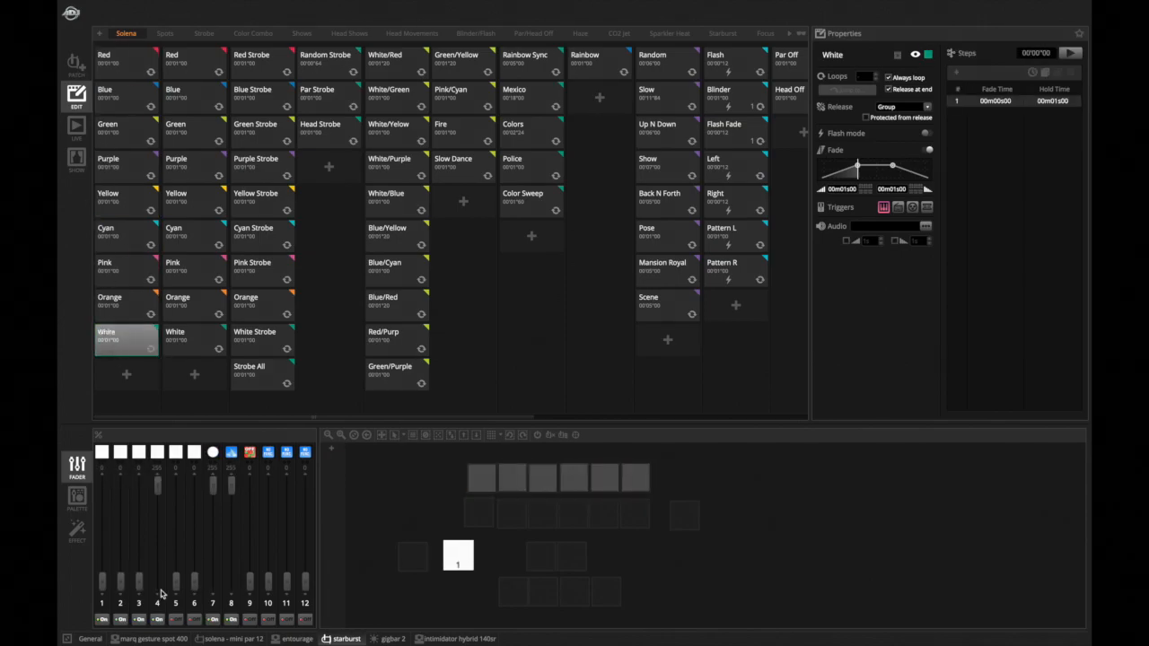